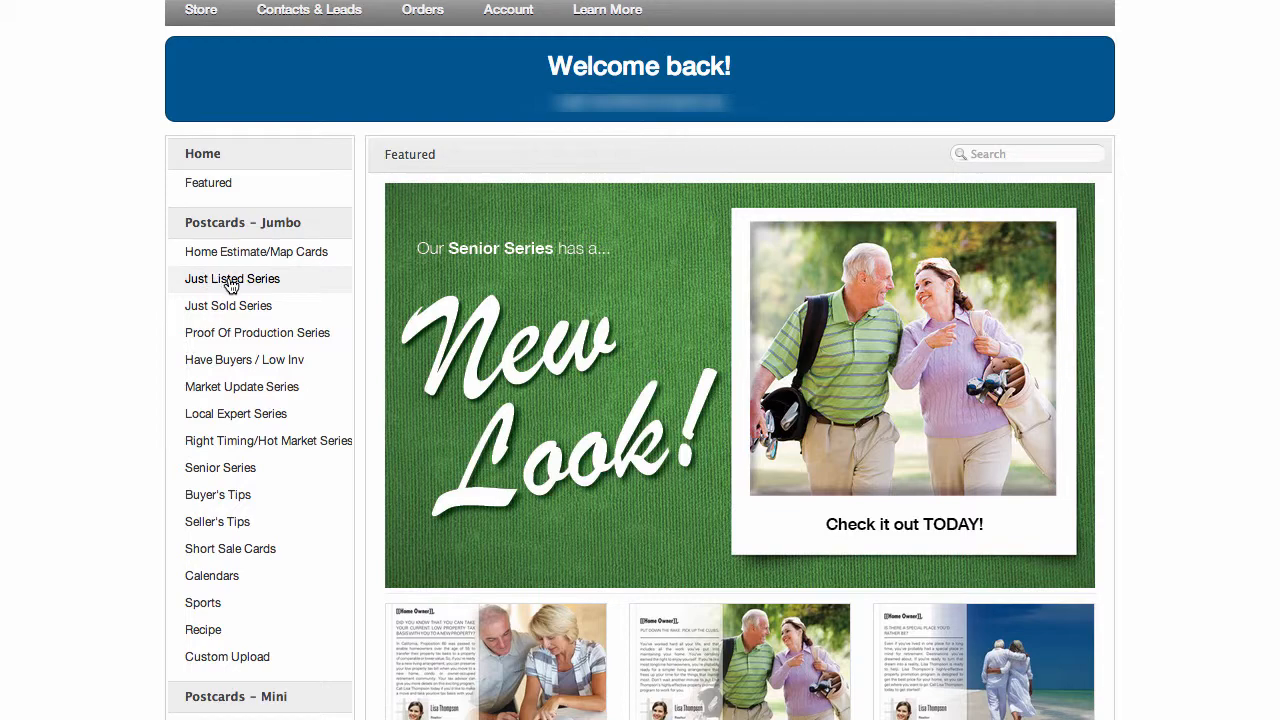
Choose the Just Listed 17 - With Map postcard from the jumbo Just Listed Series
click(231, 283)
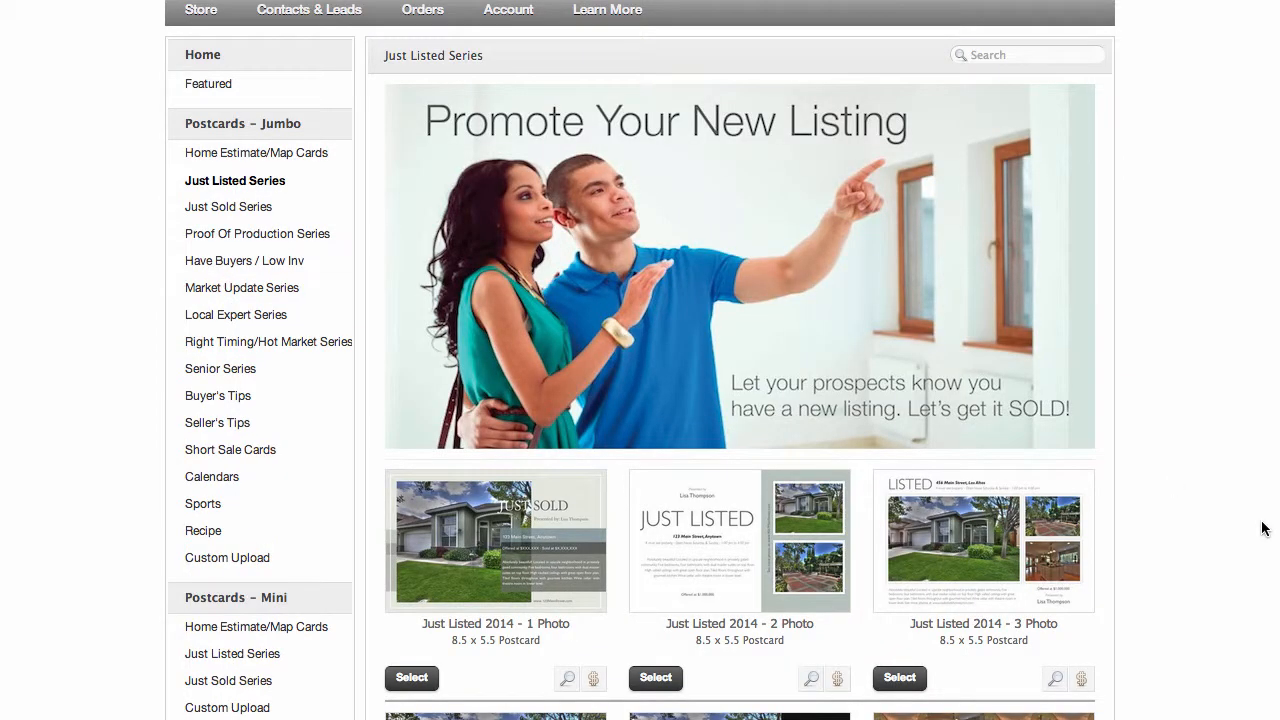
scroll(1262, 528, down, 3)
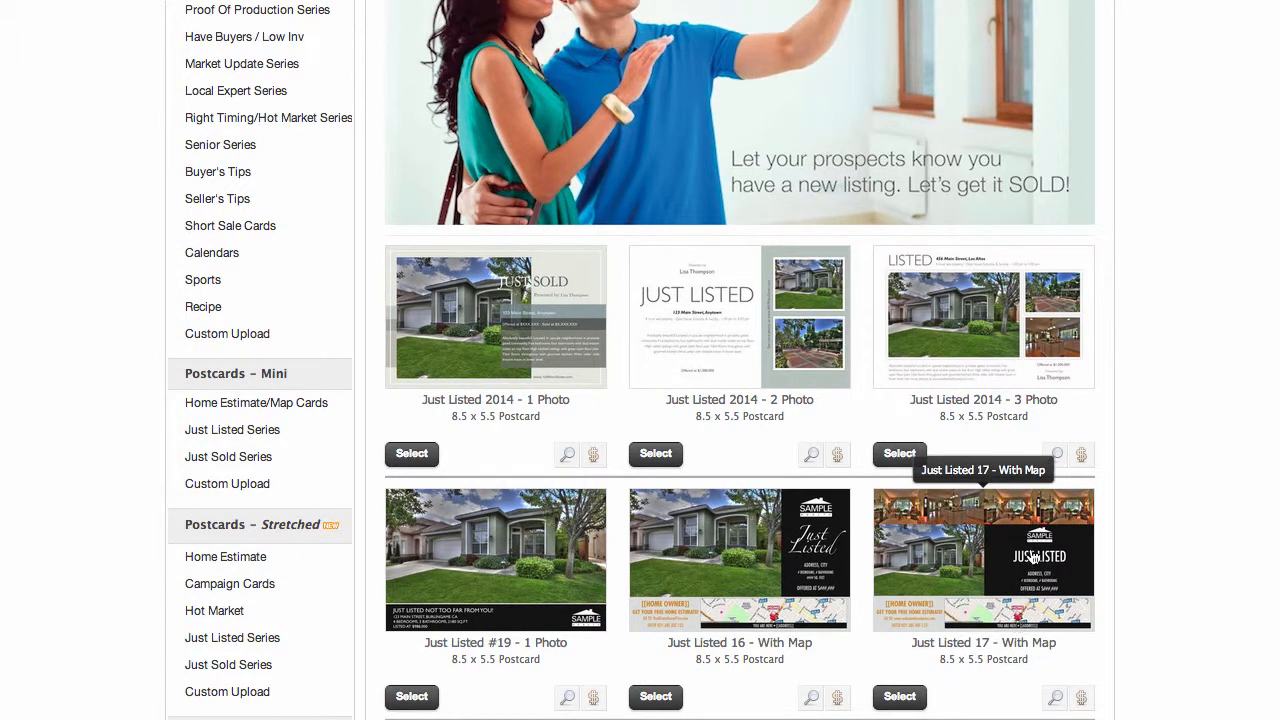
click(900, 697)
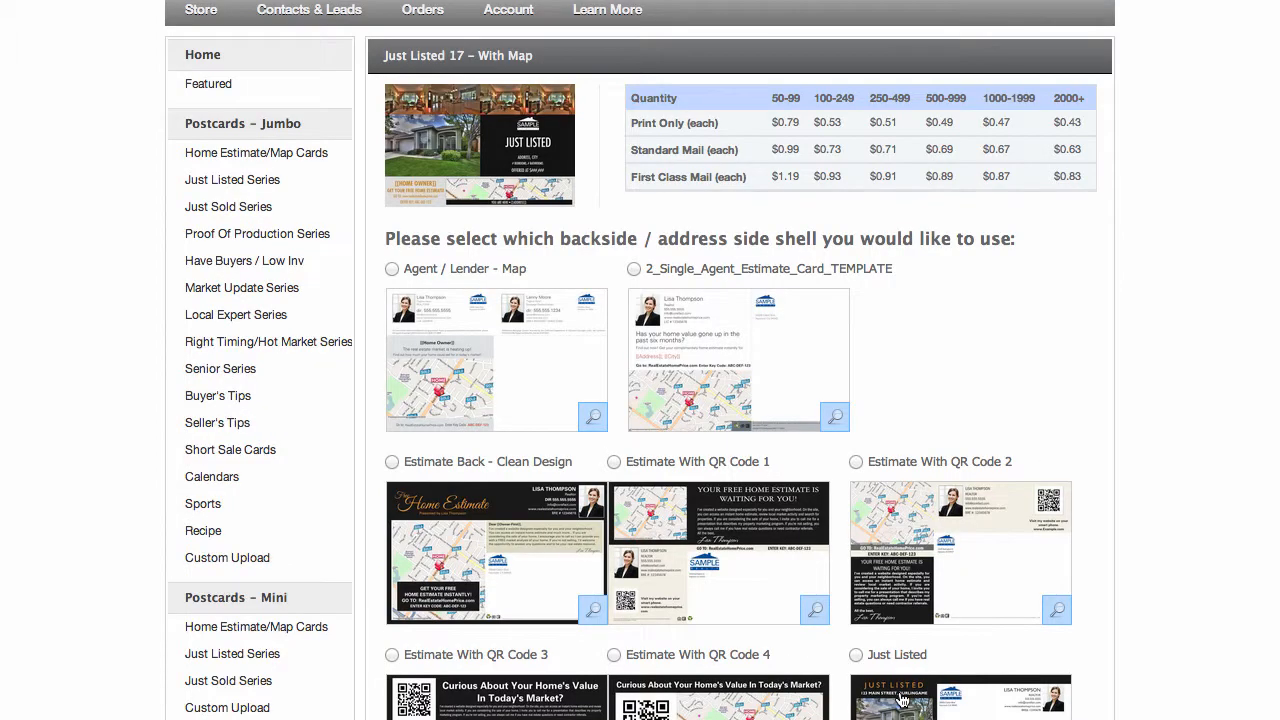
Choose the Just Listed backside shell and start the order under the name Just Listed 17 - With Map
click(858, 656)
scroll(494, 705, down, 3)
scroll(728, 360, down, 7)
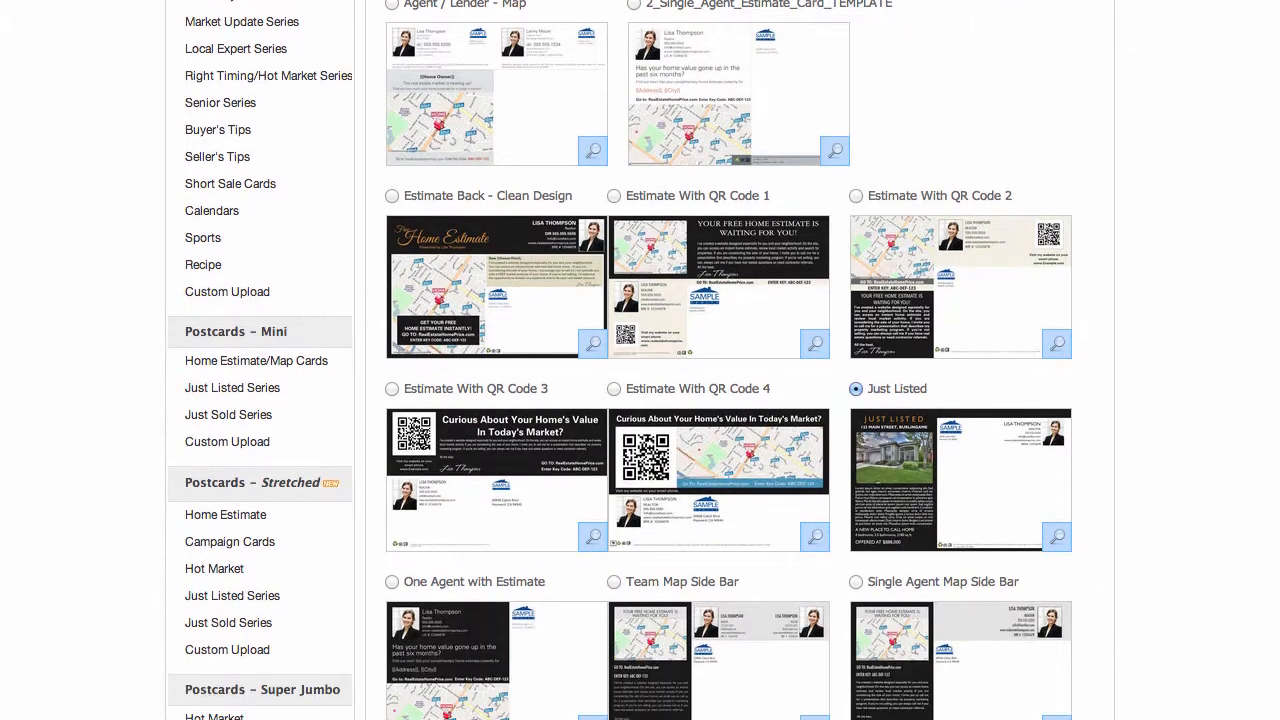
scroll(728, 360, up, 3)
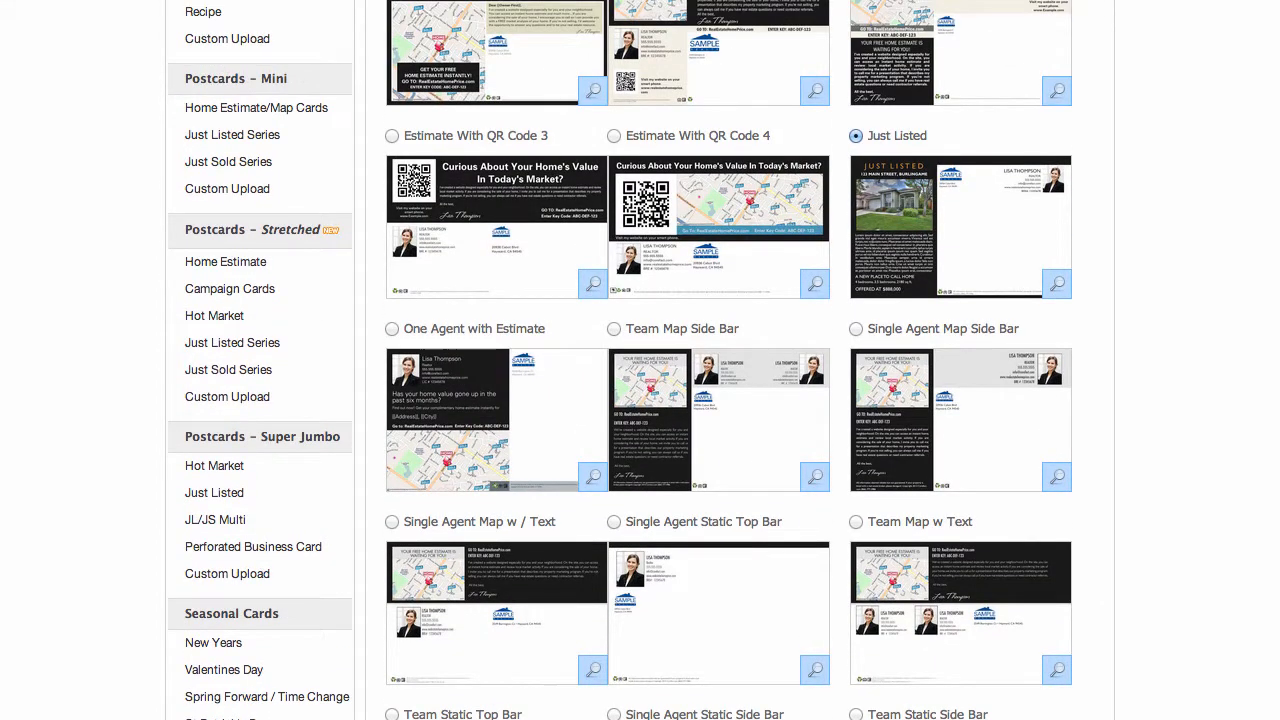
scroll(620, 360, up, 4)
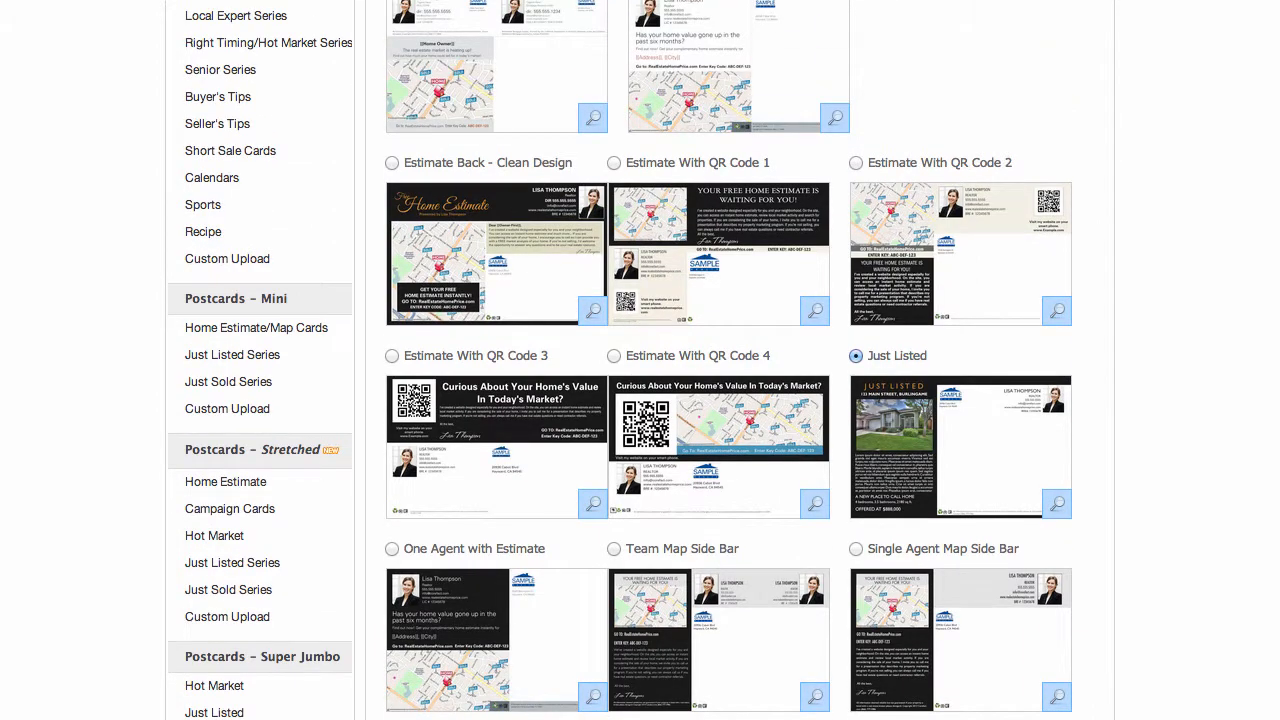
scroll(618, 360, down, 15)
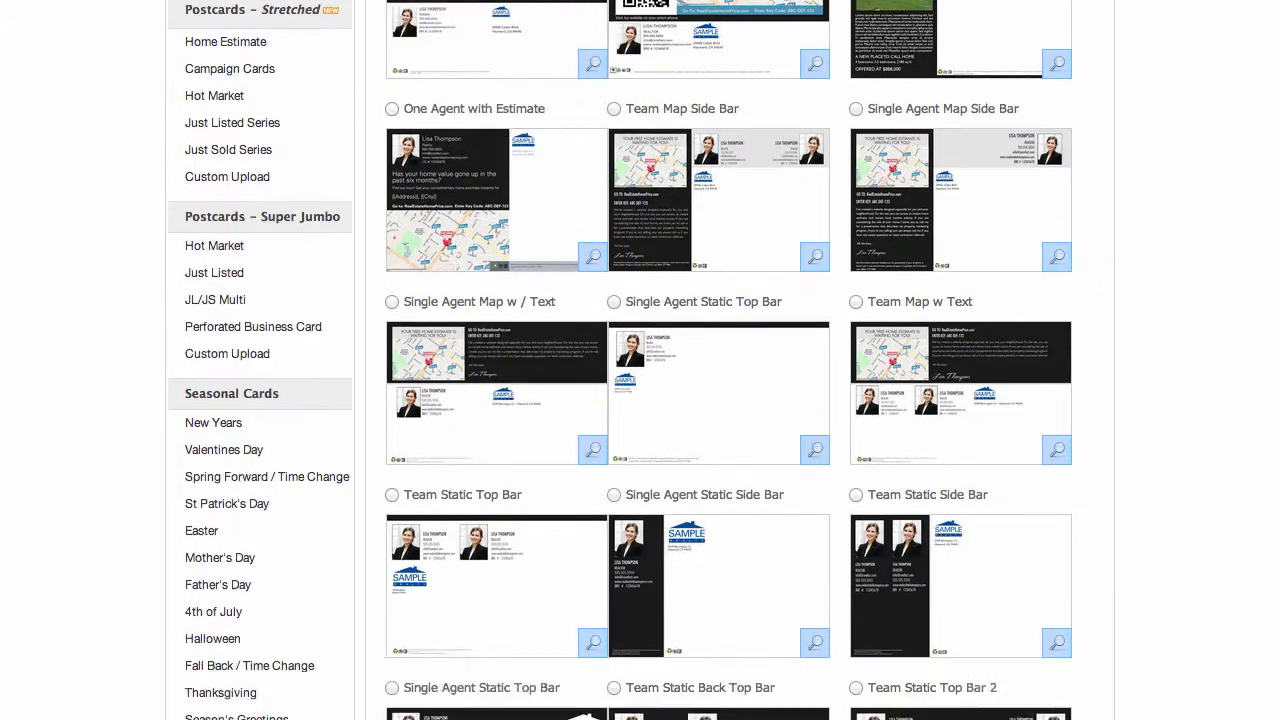
scroll(618, 360, down, 6)
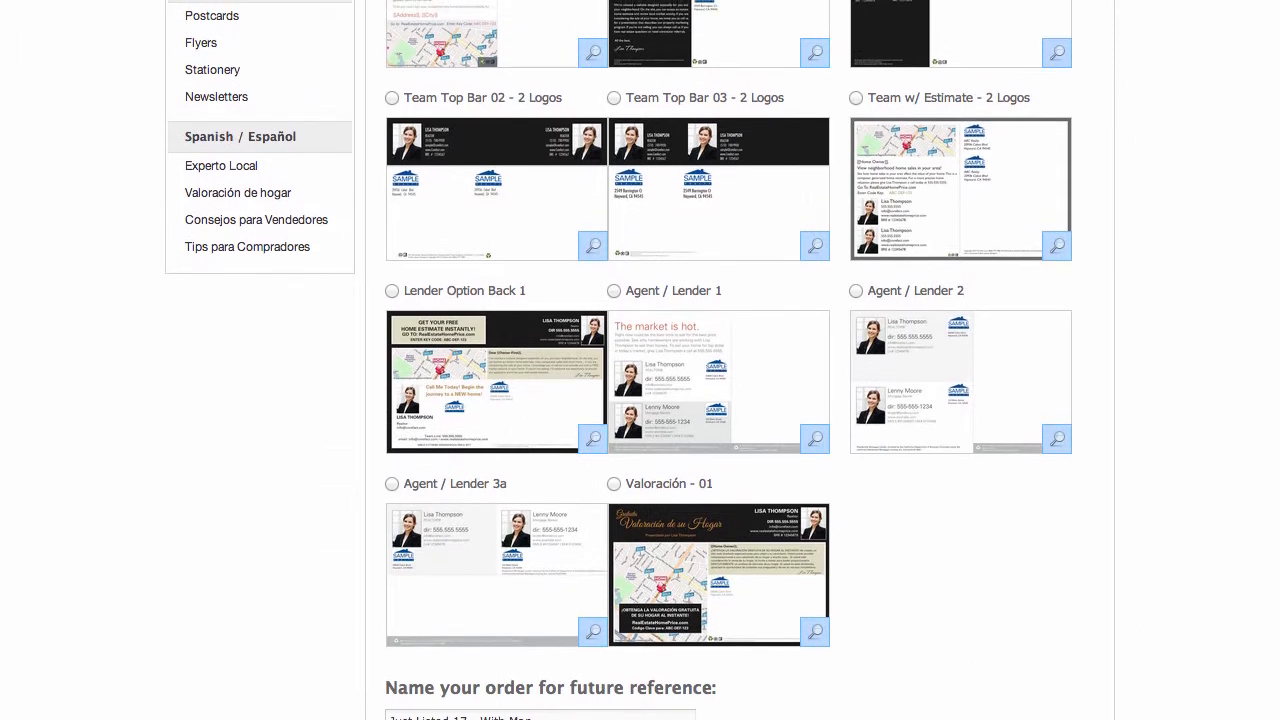
scroll(1063, 677, down, 4)
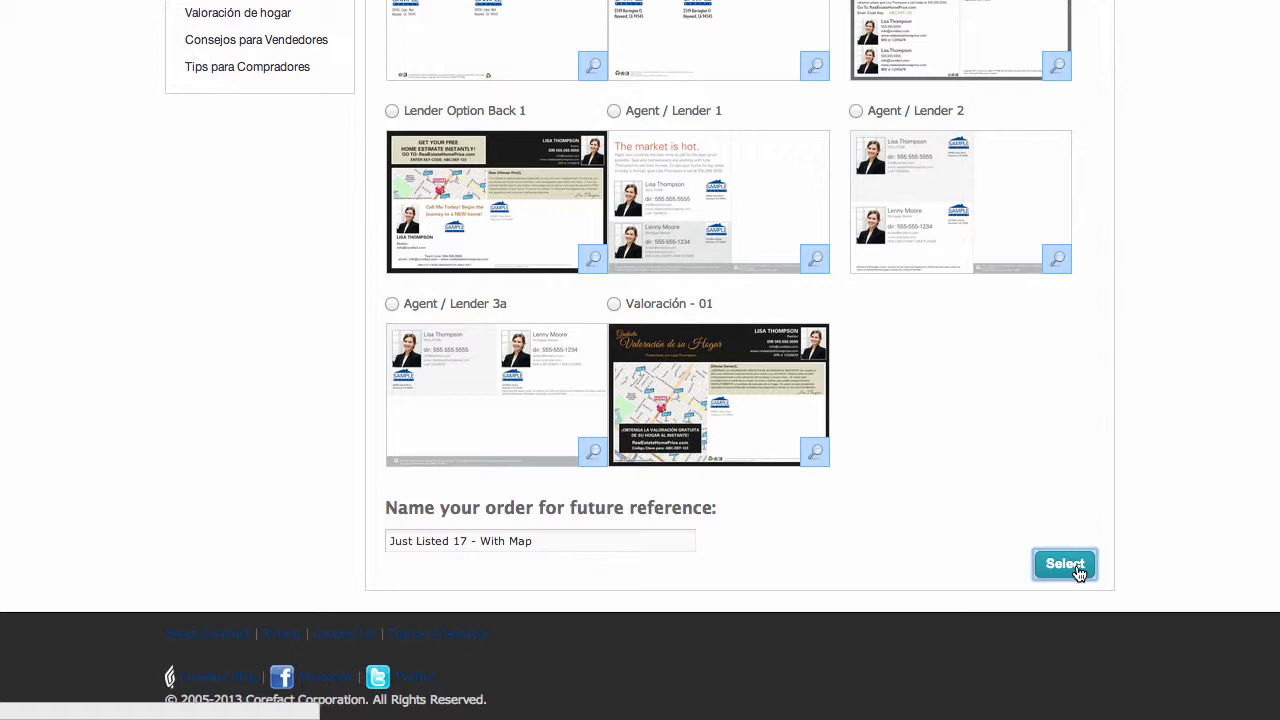
click(1065, 564)
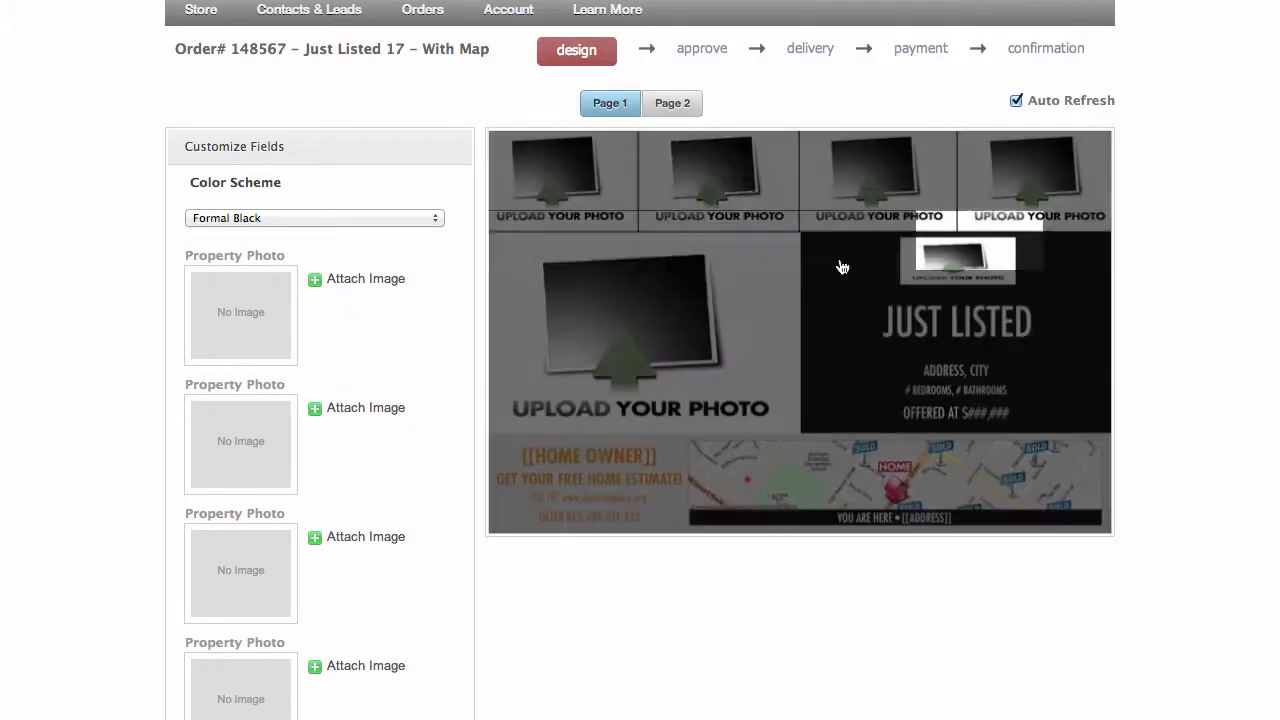
Attach the building exterior image from the second page of saved images as the large property photo, accepting the default crop
click(632, 304)
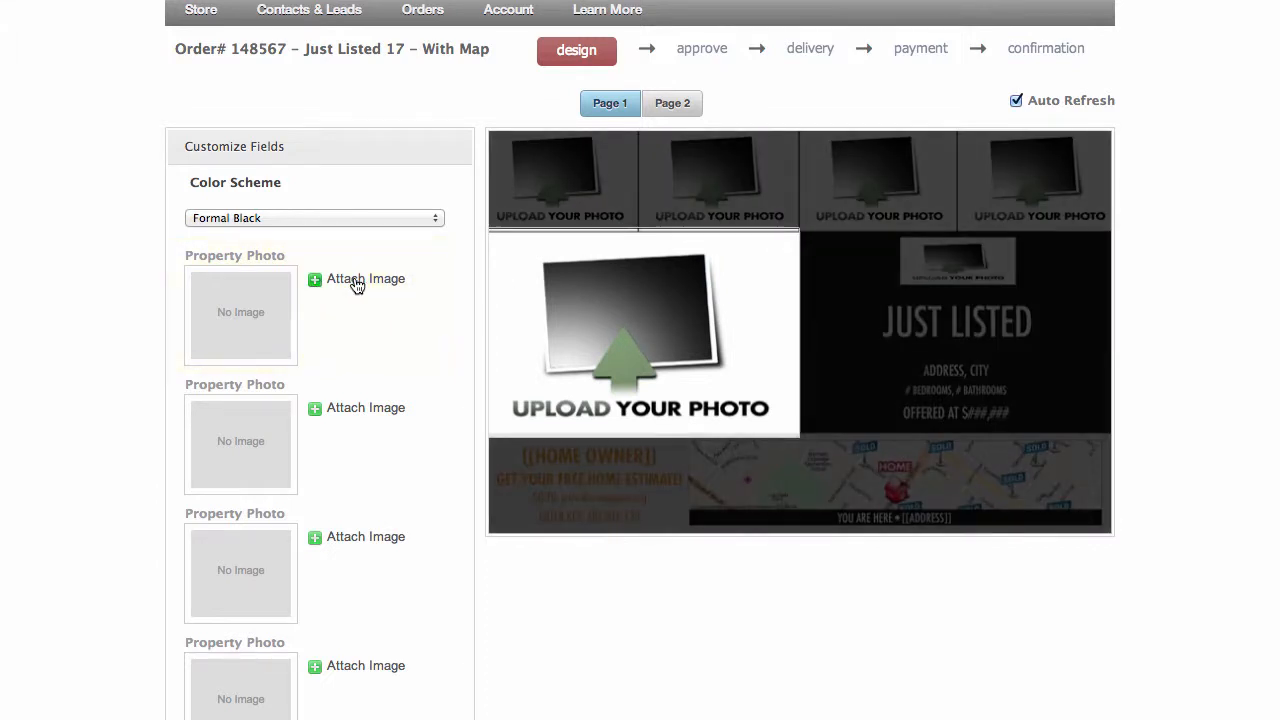
click(357, 283)
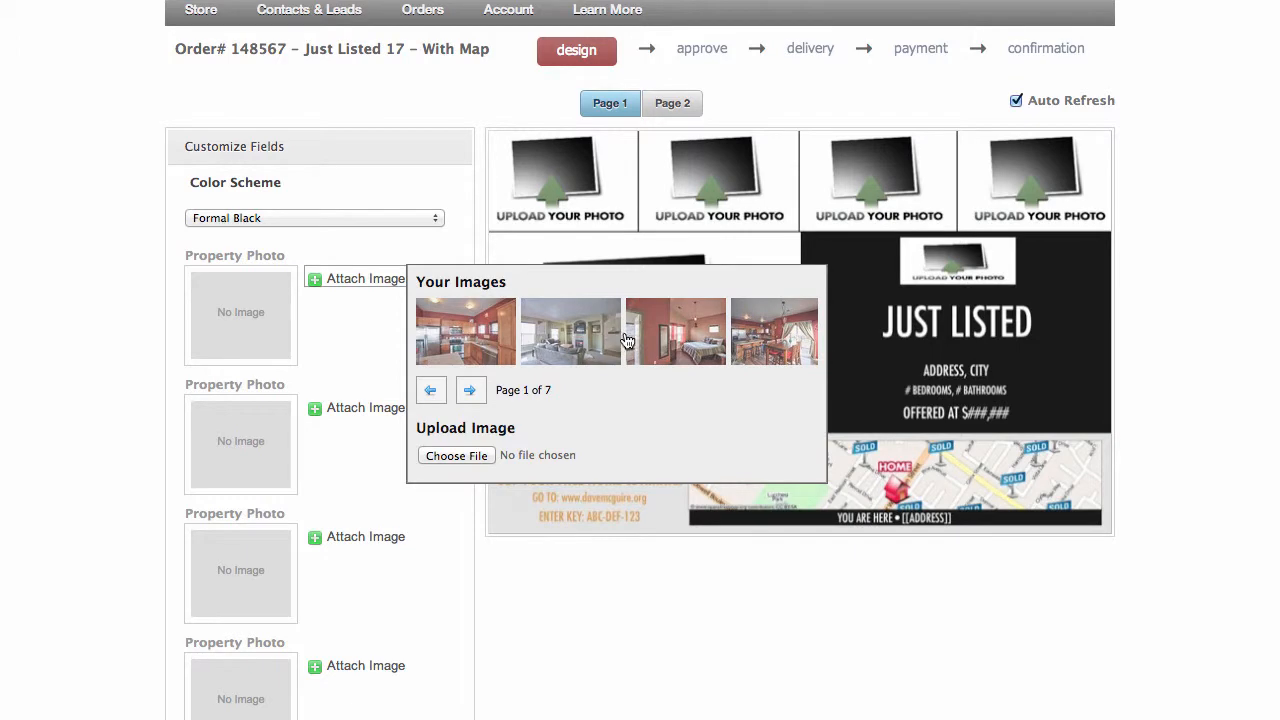
click(450, 455)
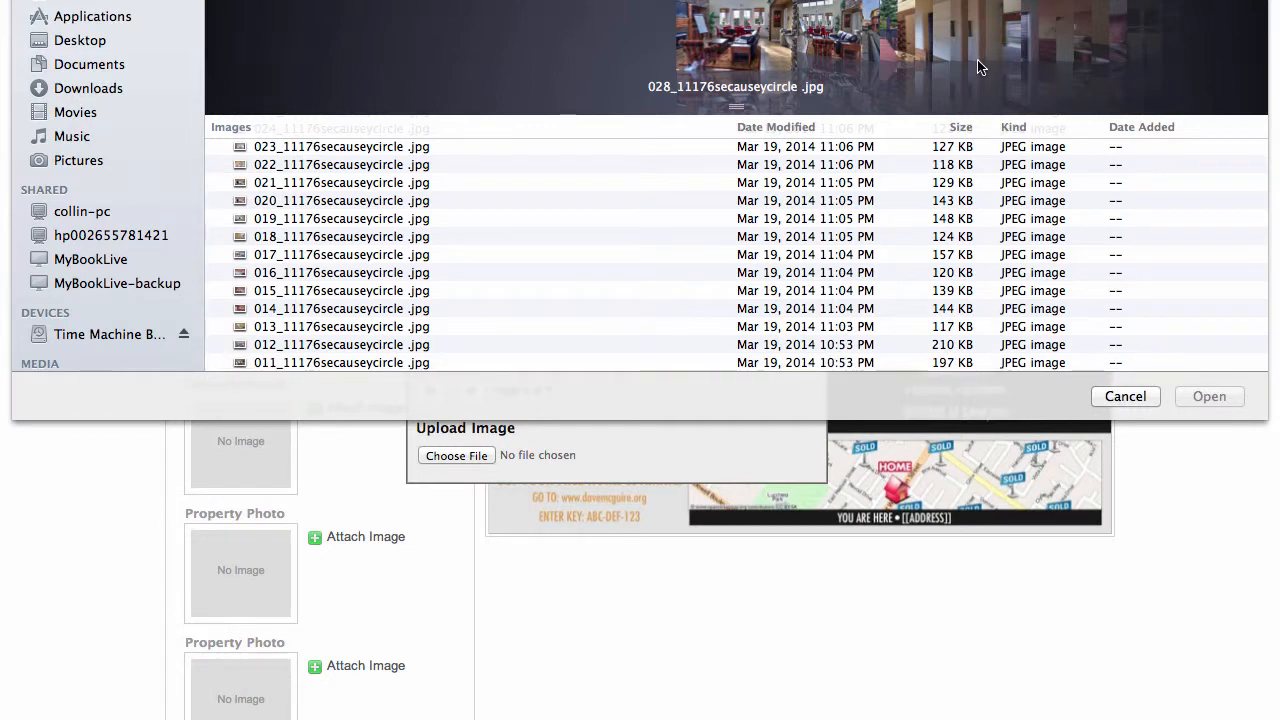
click(1122, 397)
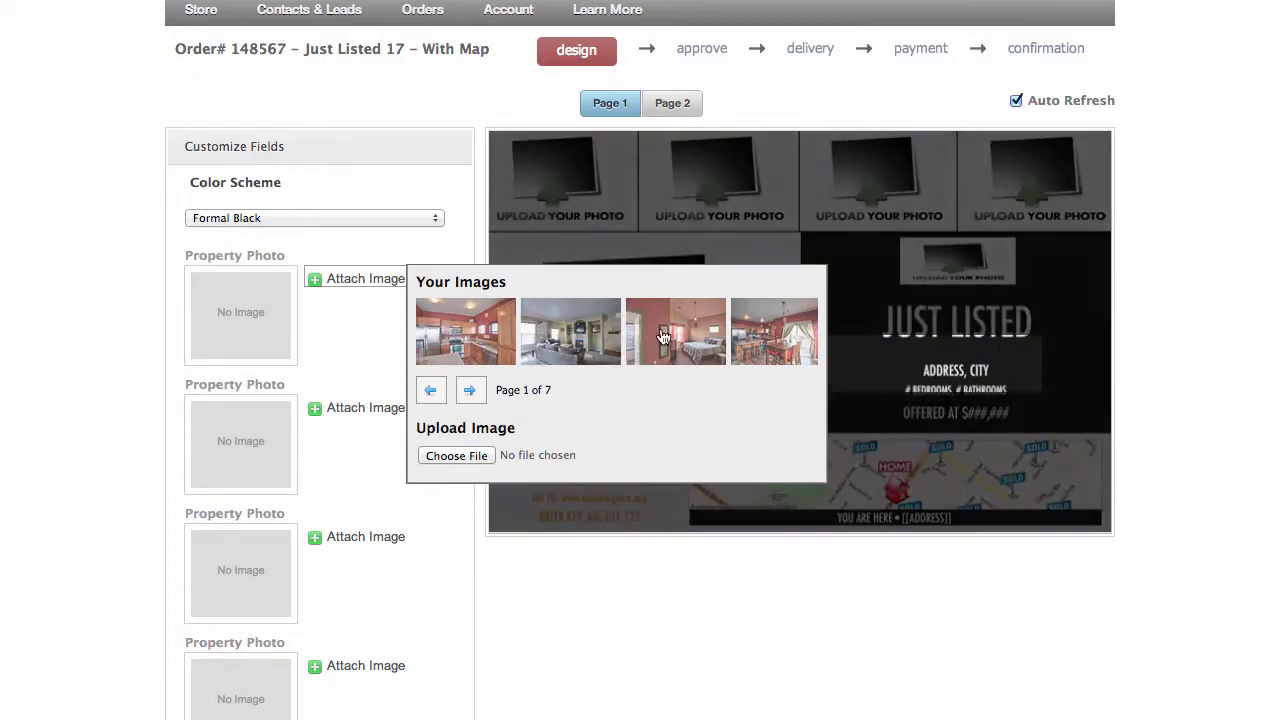
click(471, 393)
click(468, 342)
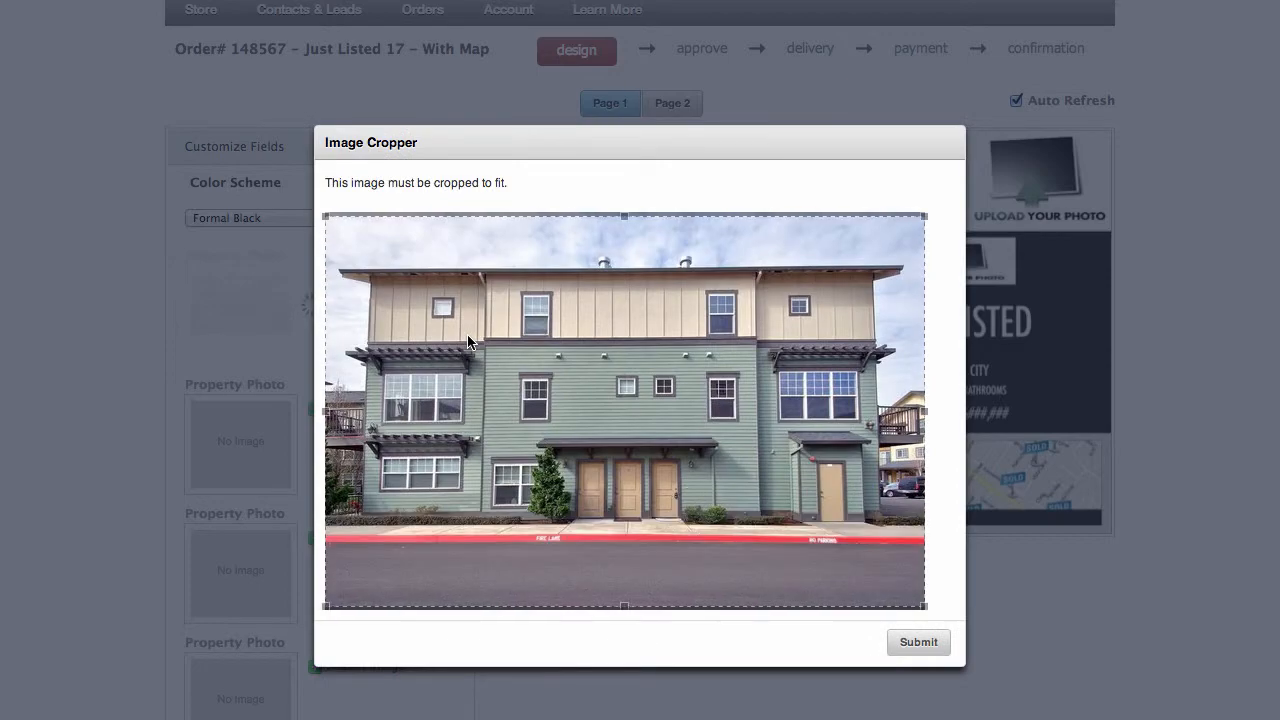
click(910, 644)
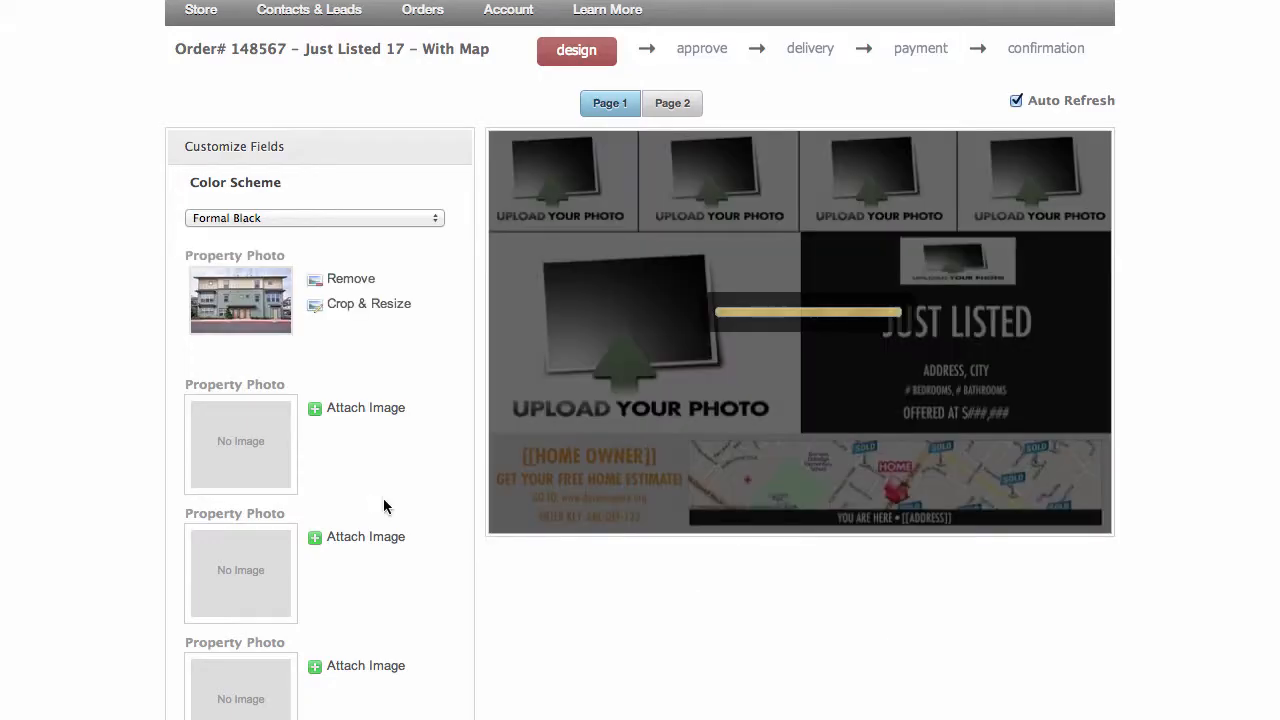
Attach the saved dining room image as the second property photo and the bedroom image as the third, accepting the default crops
click(352, 410)
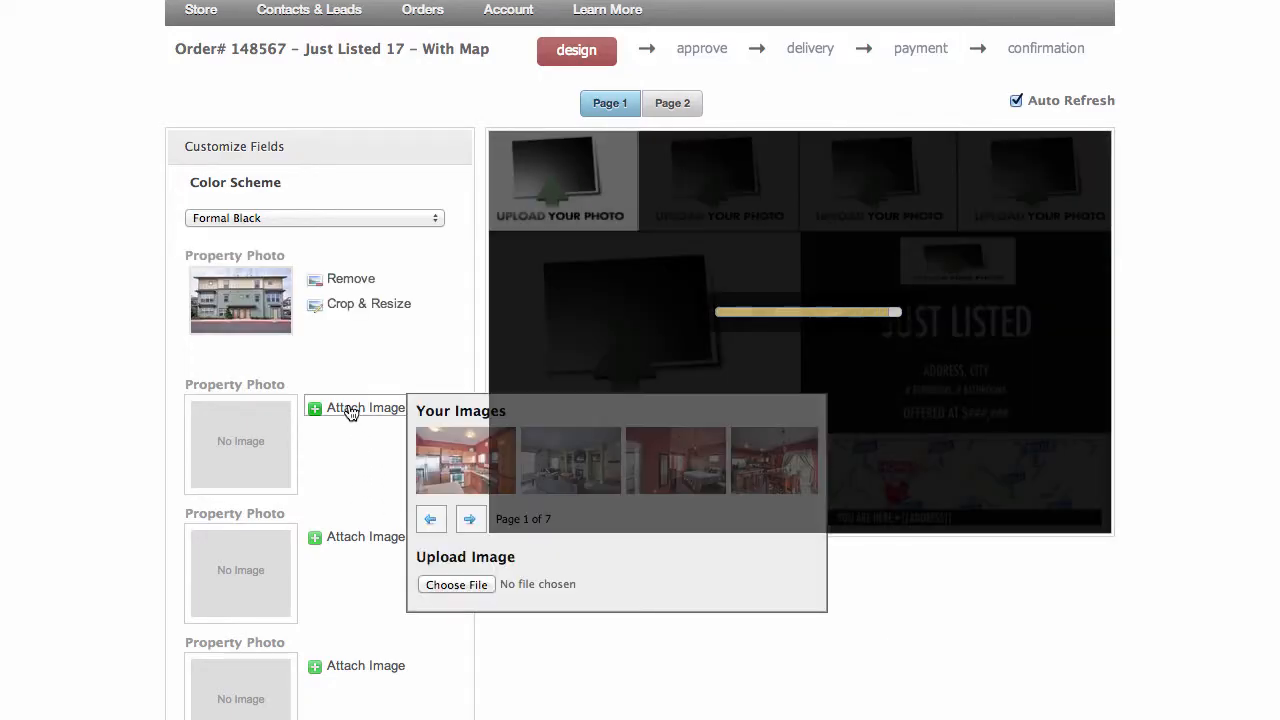
click(780, 474)
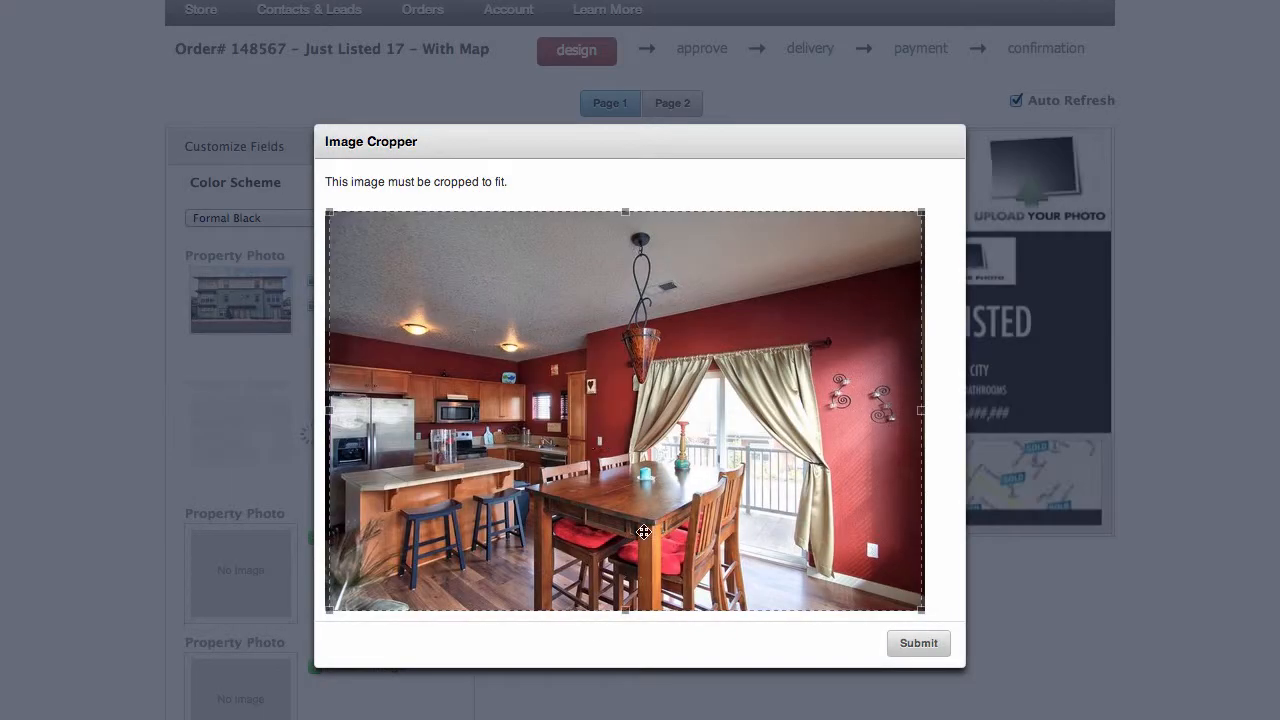
click(920, 648)
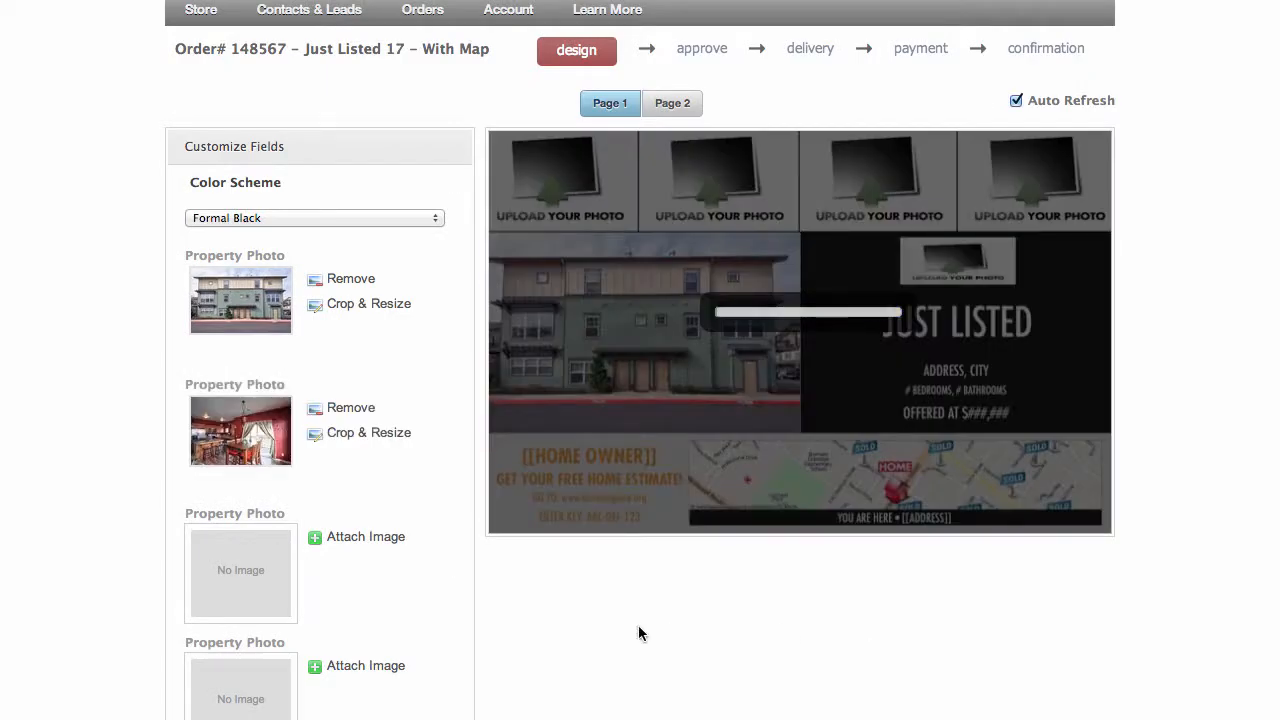
click(345, 540)
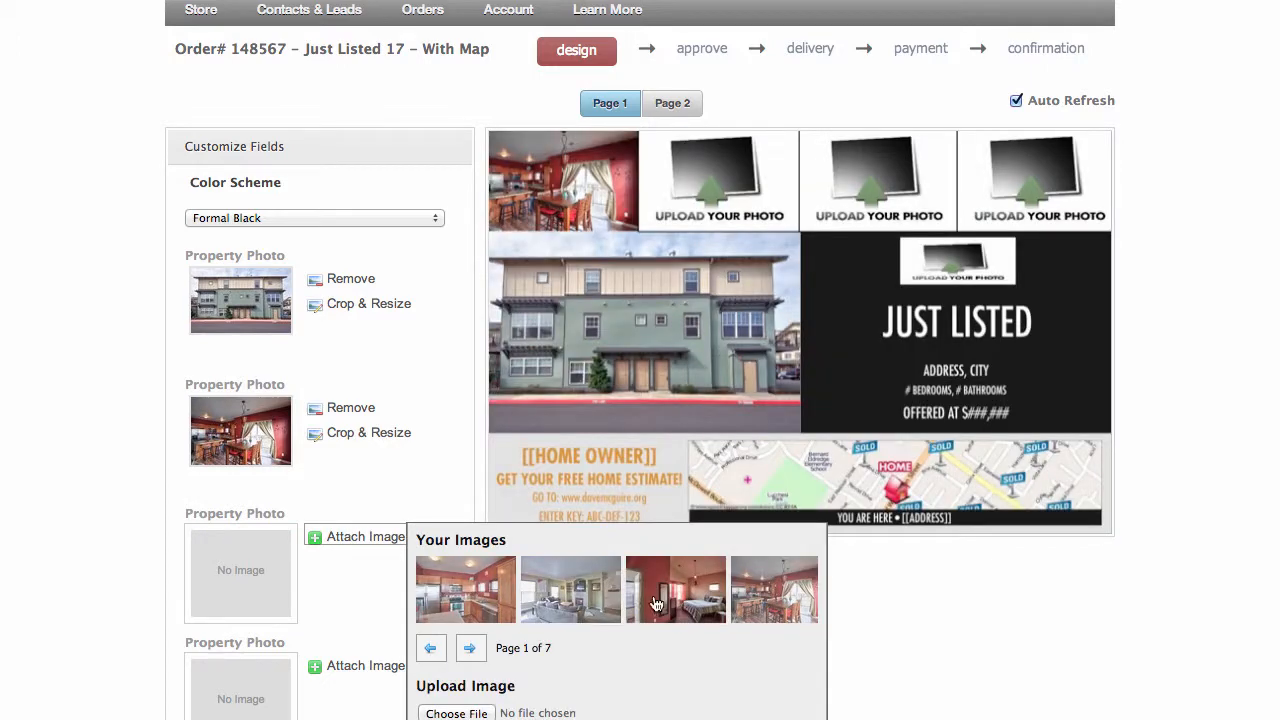
click(672, 603)
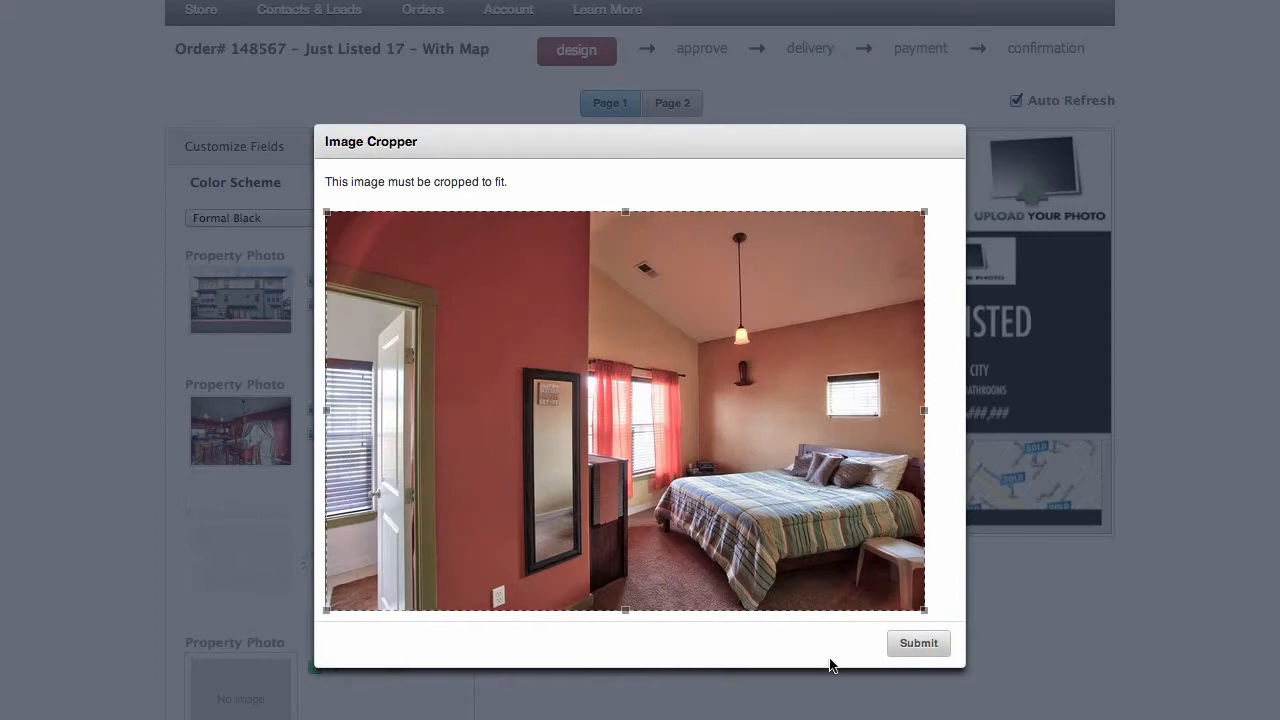
click(900, 648)
Attach the saved living room image as the fourth property photo and the kitchen image as the fifth, accepting the default crops
scroll(731, 713, down, 3)
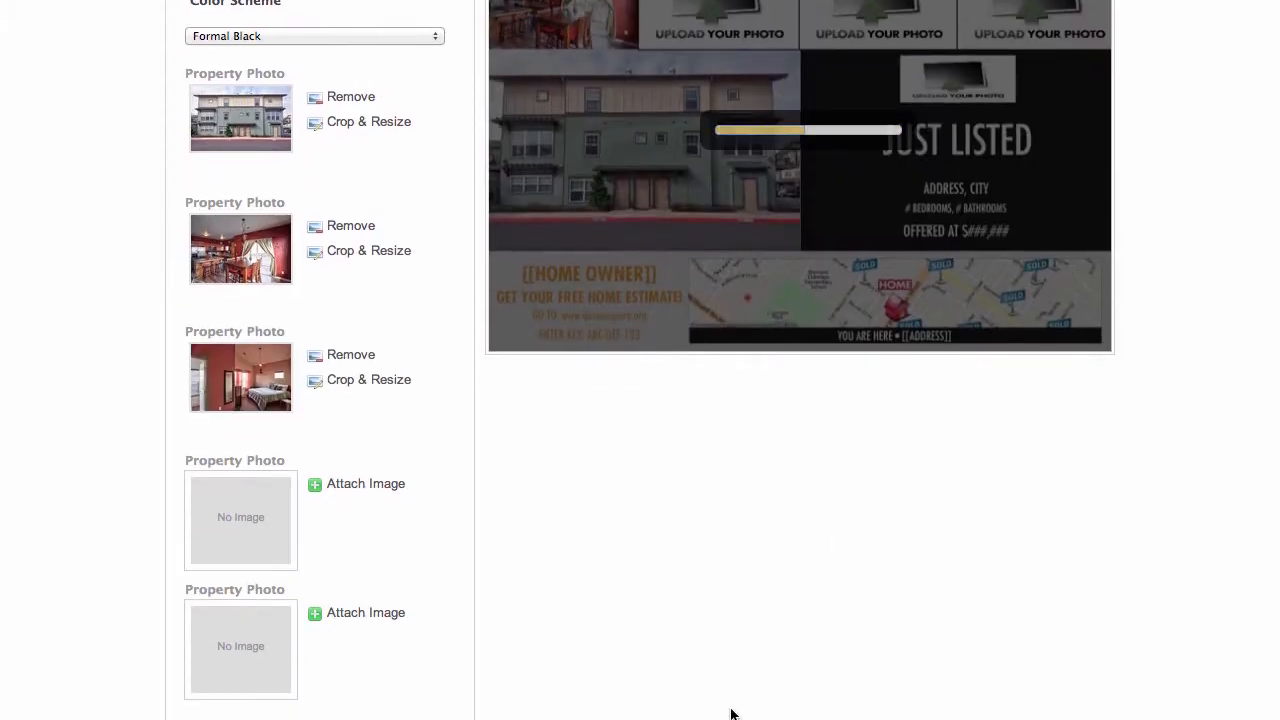
click(363, 495)
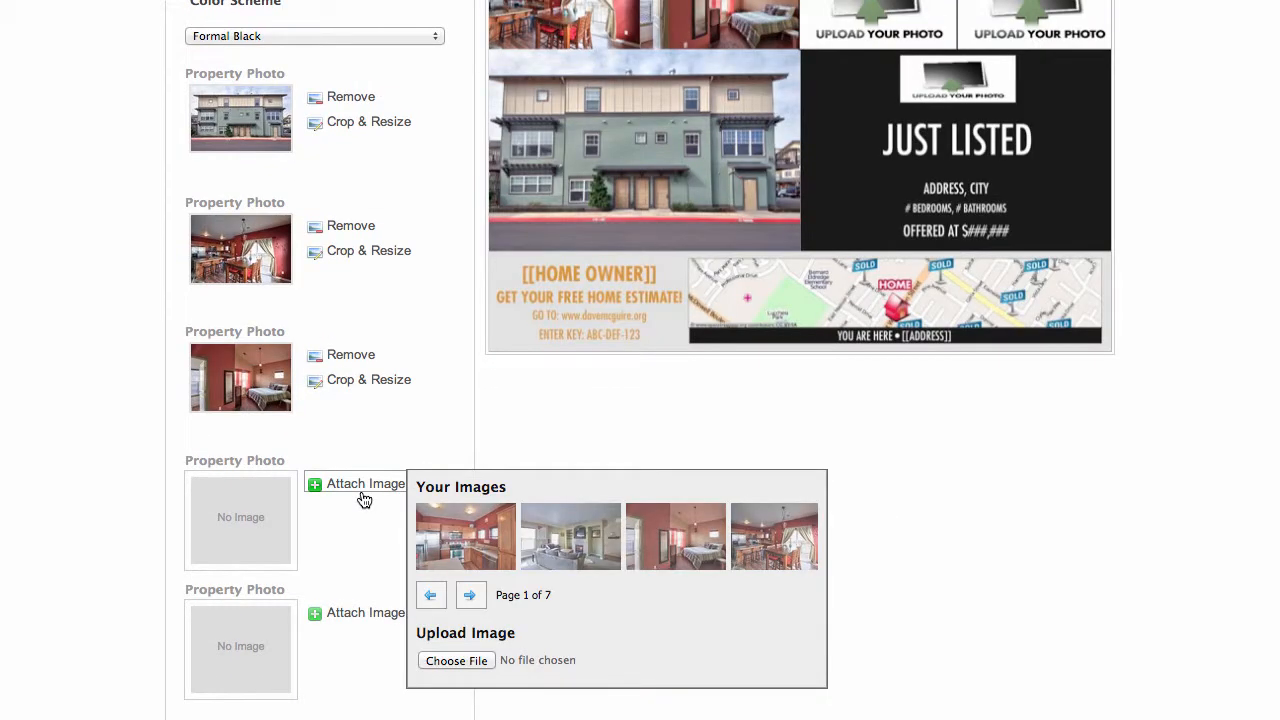
click(572, 536)
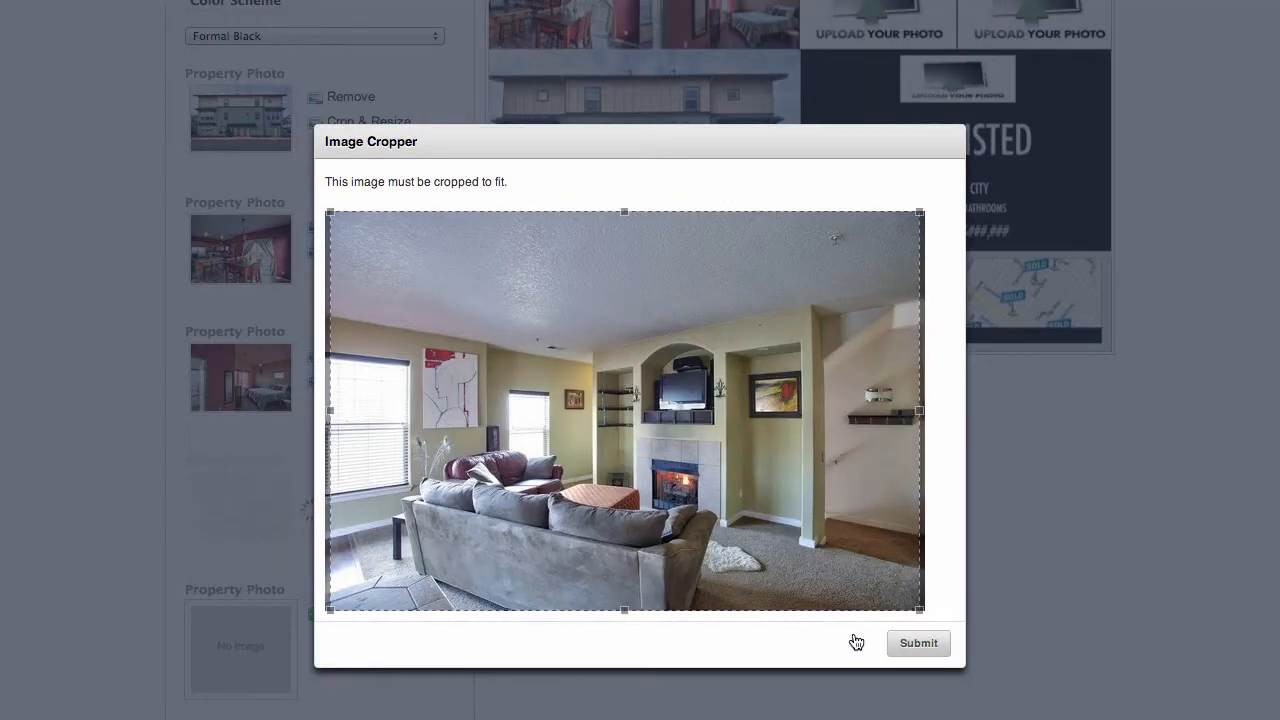
click(914, 644)
click(366, 615)
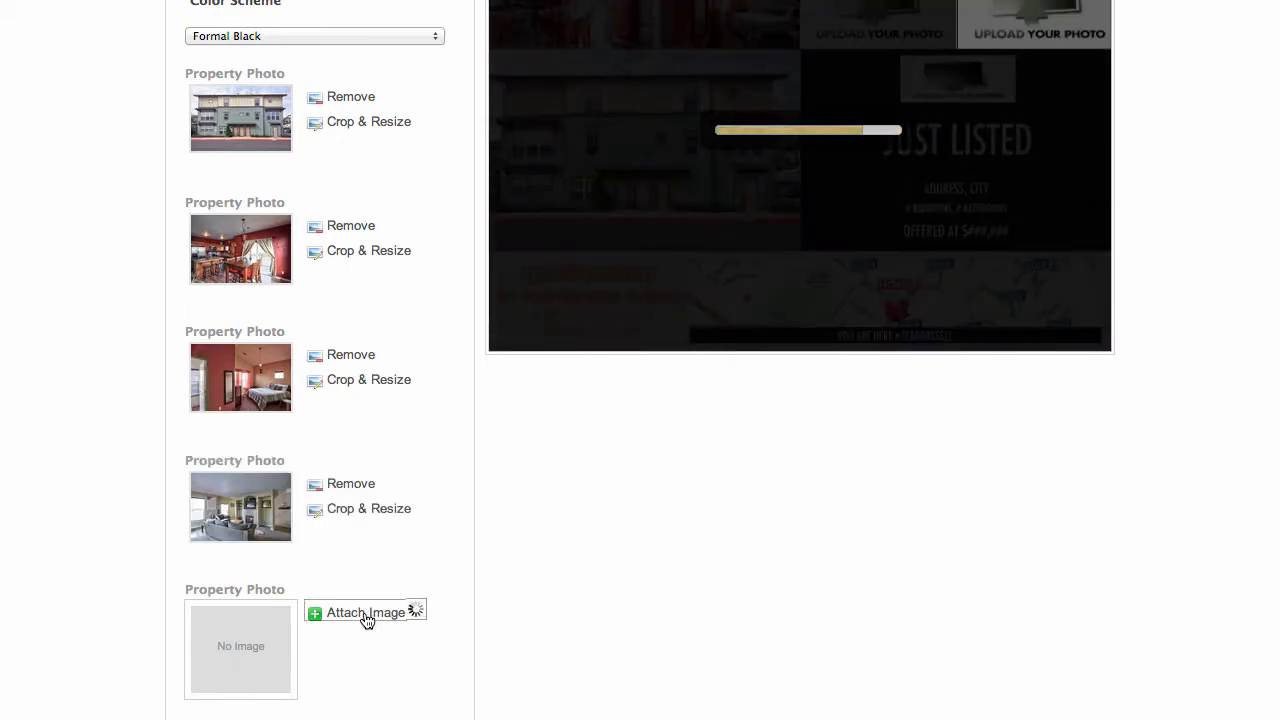
click(459, 681)
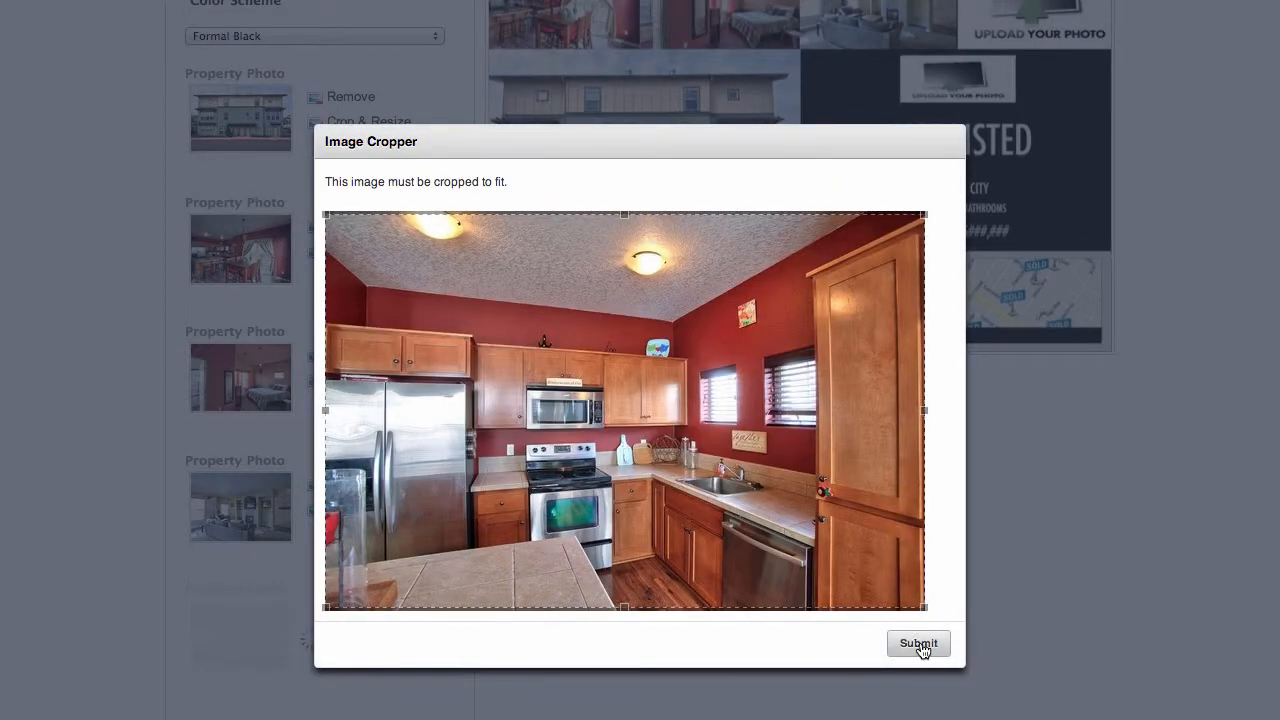
click(920, 646)
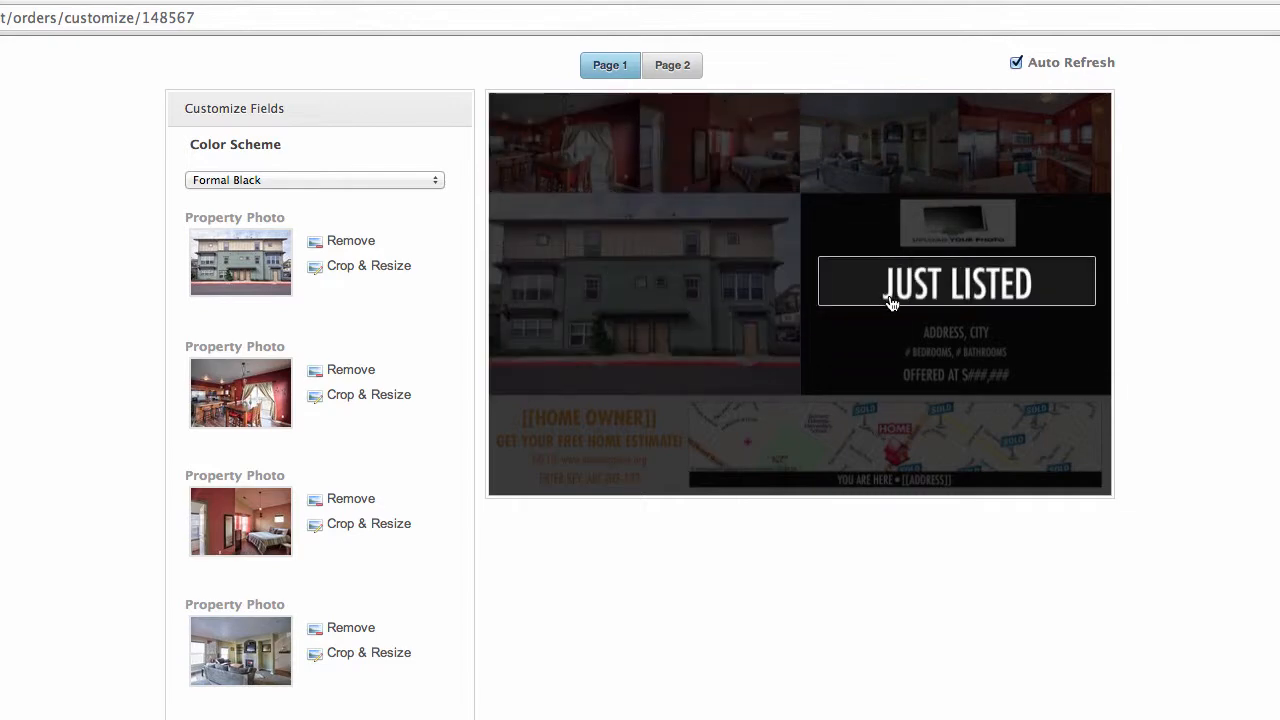
Attach The Broker Network logo from the third page of saved images as the agent logo
scroll(892, 290, down, 3)
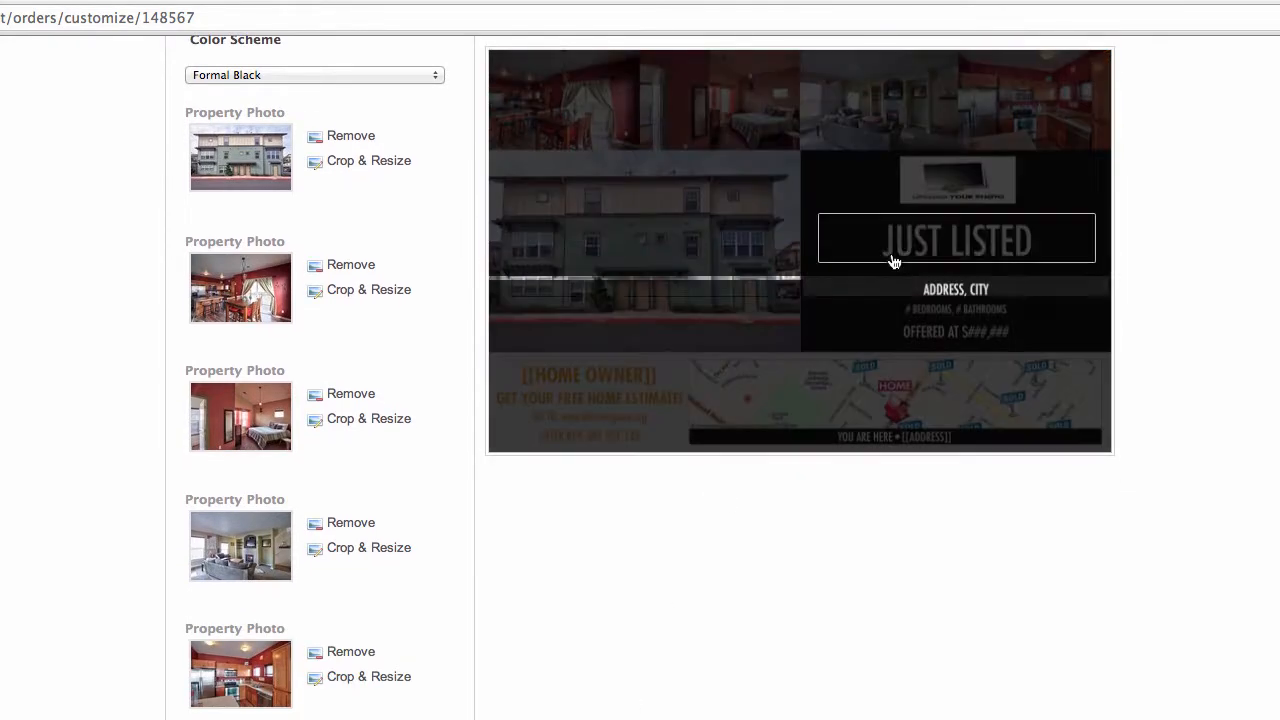
scroll(767, 665, down, 5)
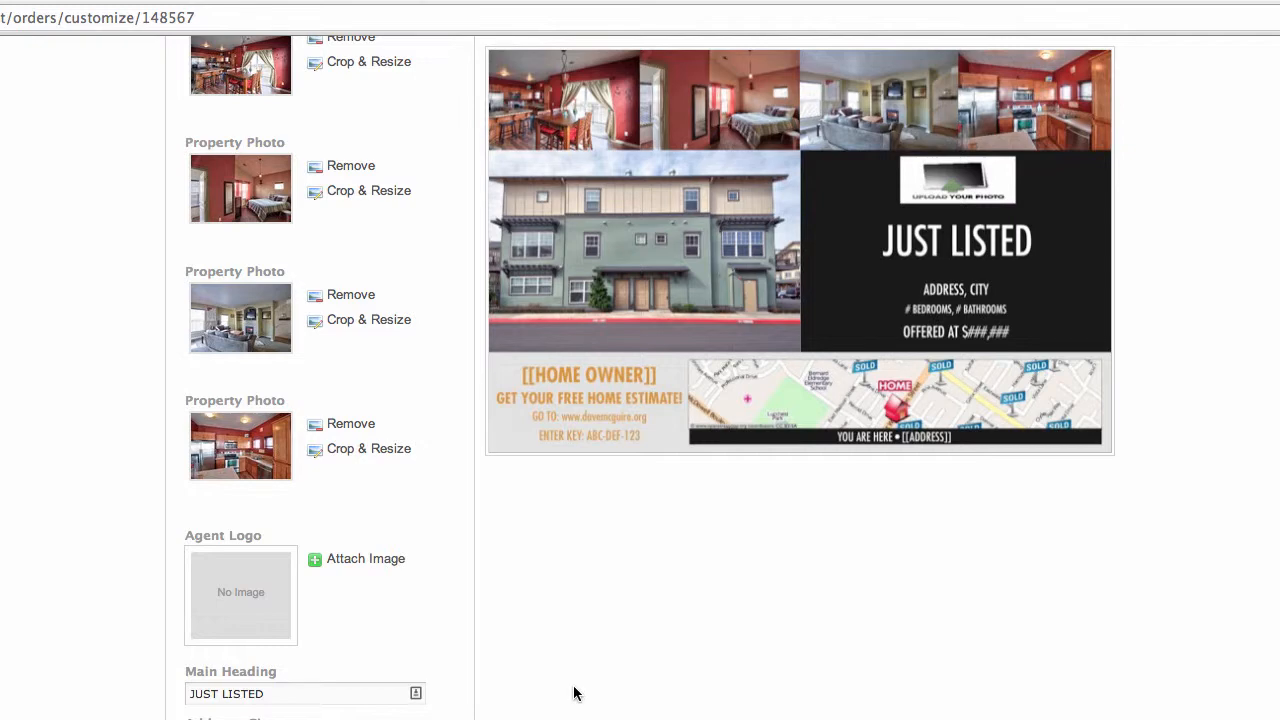
click(378, 560)
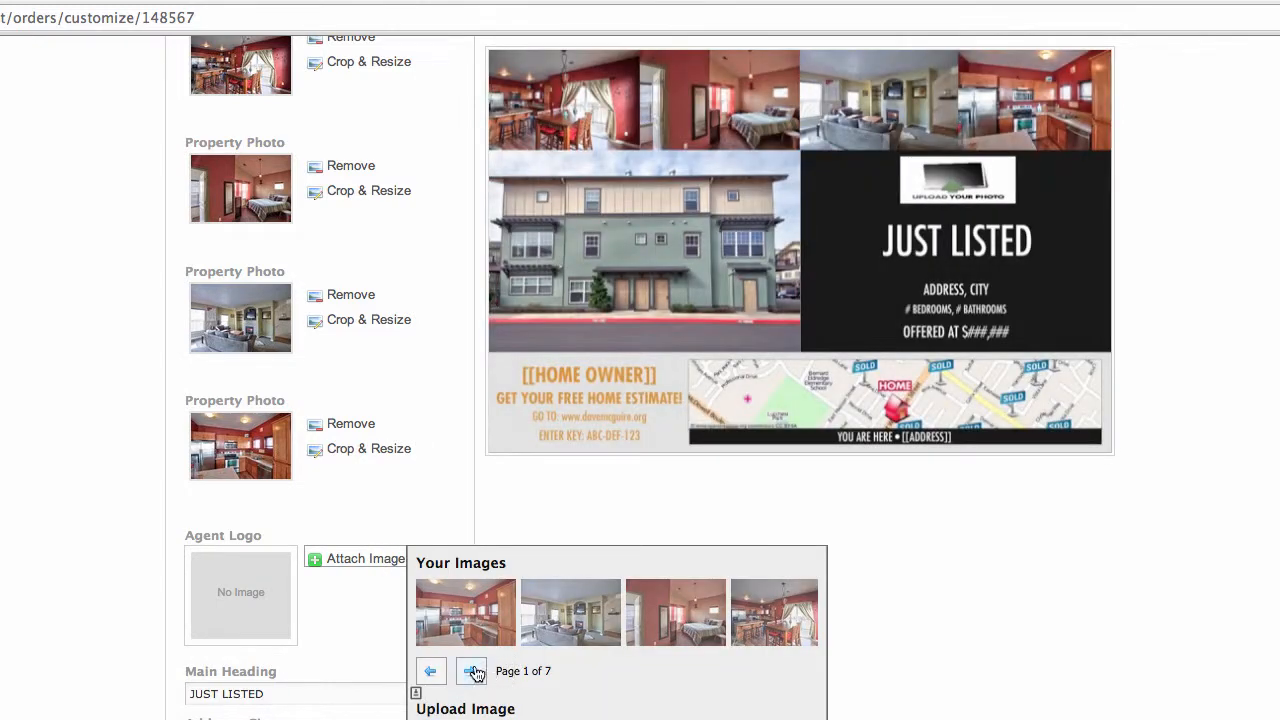
click(469, 672)
click(467, 673)
click(467, 673)
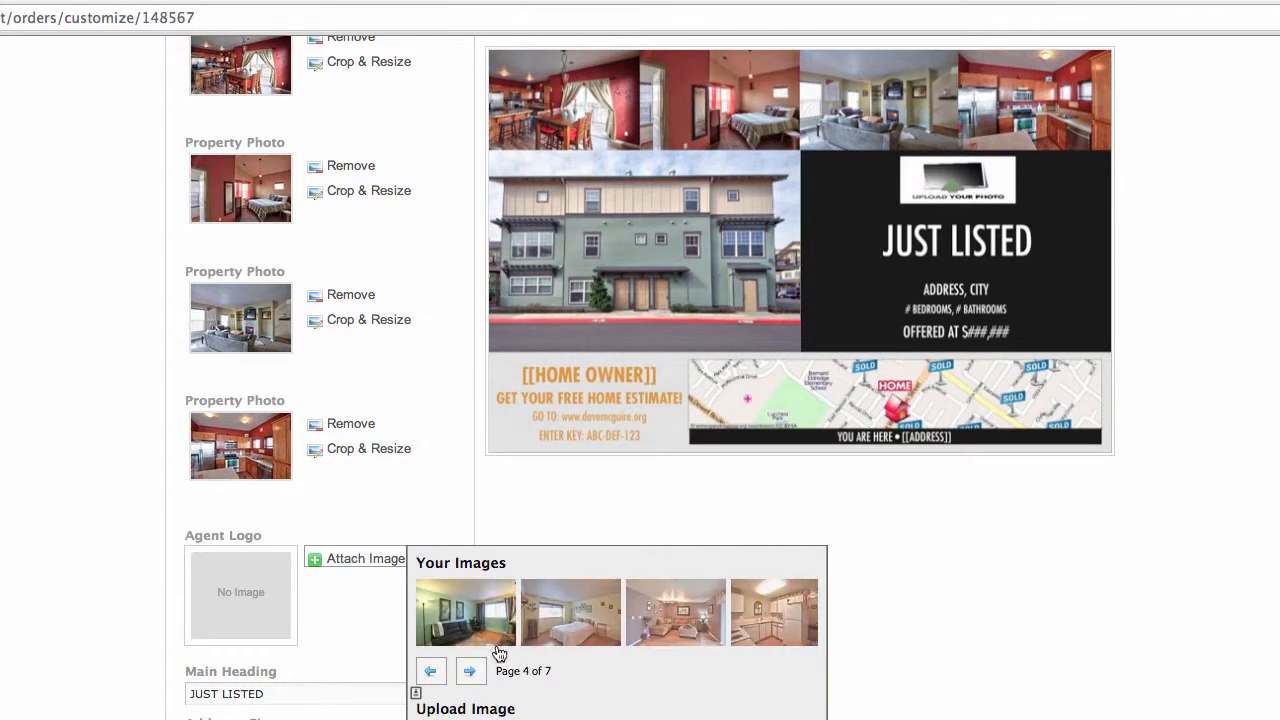
click(431, 673)
click(431, 673)
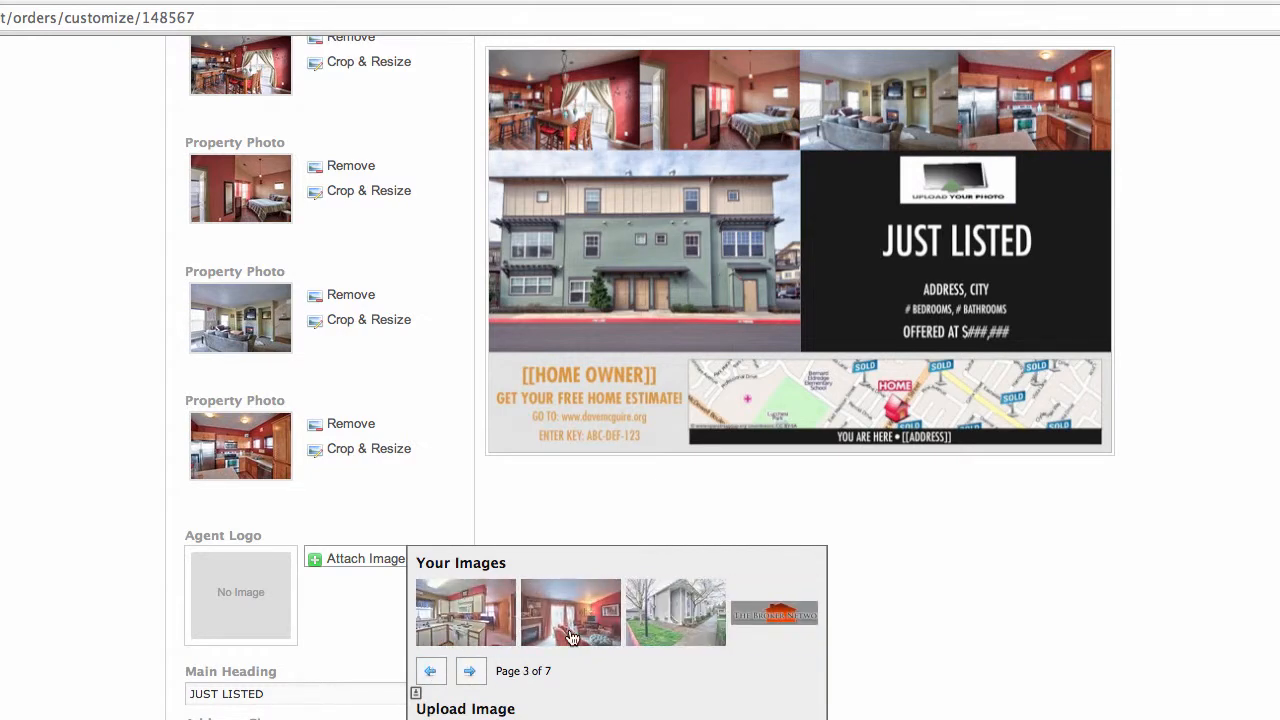
click(781, 608)
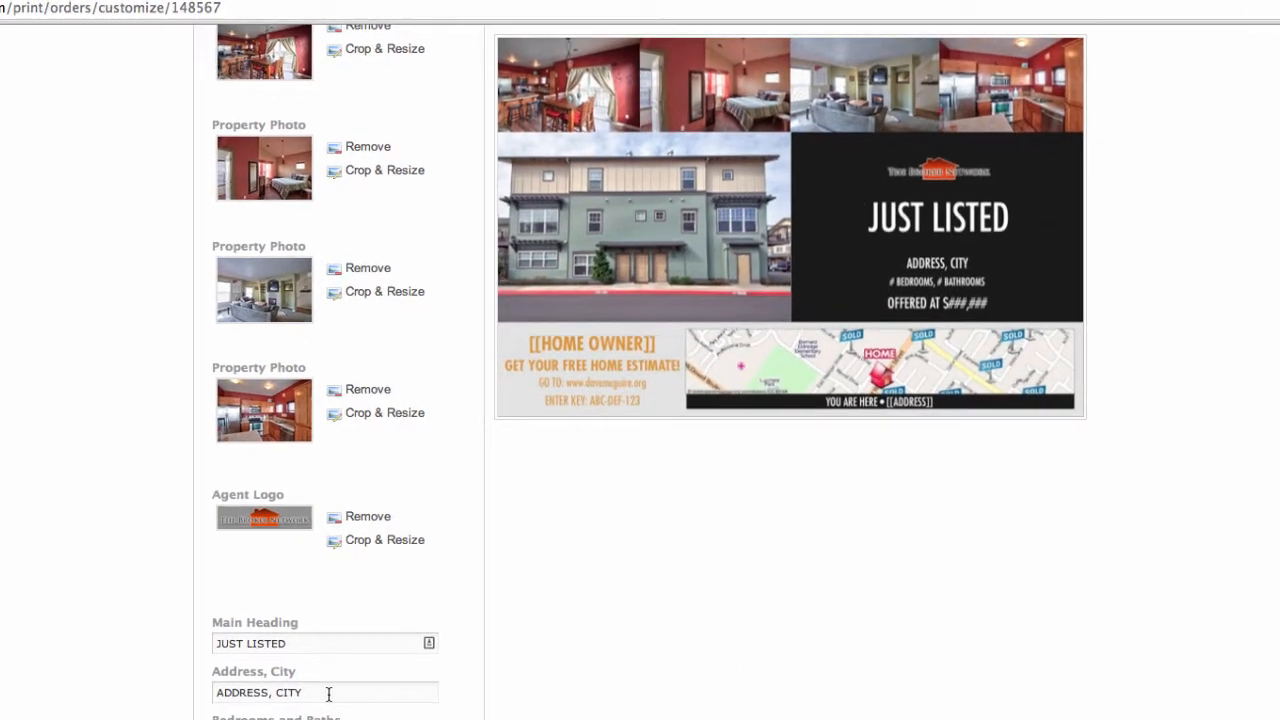
Replace the Address, City placeholder text with the listed property's address and city
drag(381, 554, 284, 548)
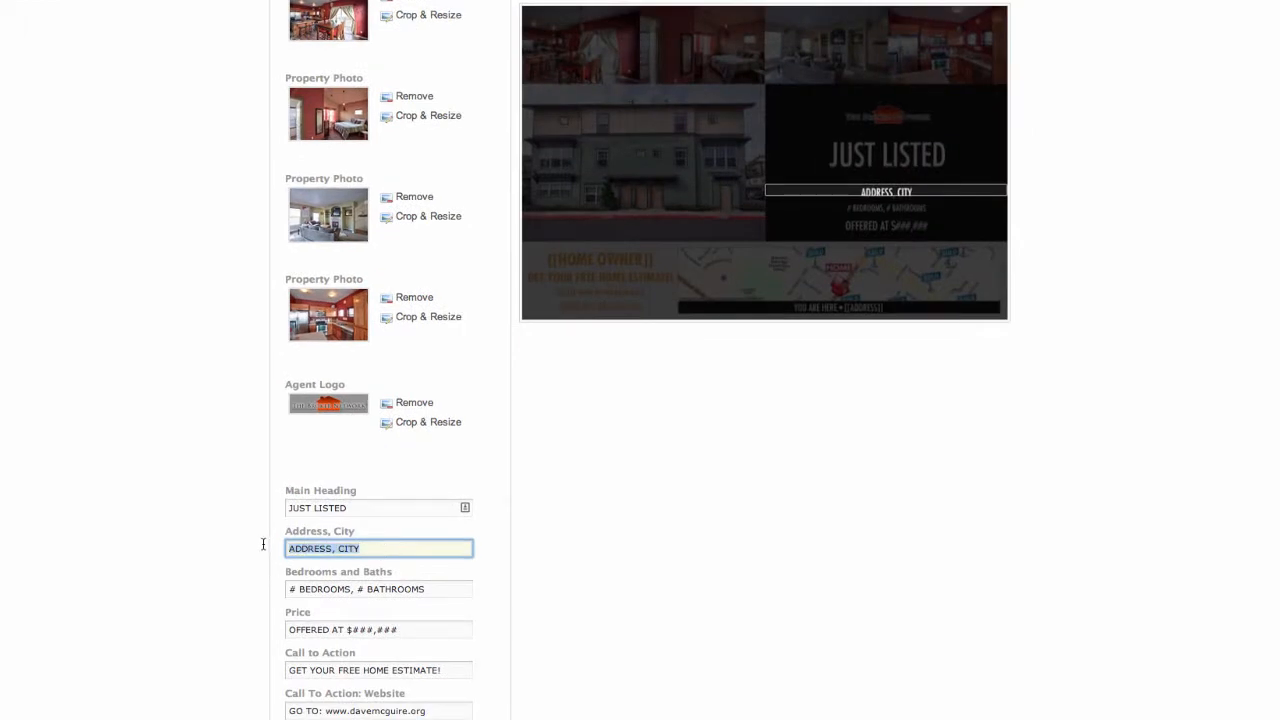
text(1)
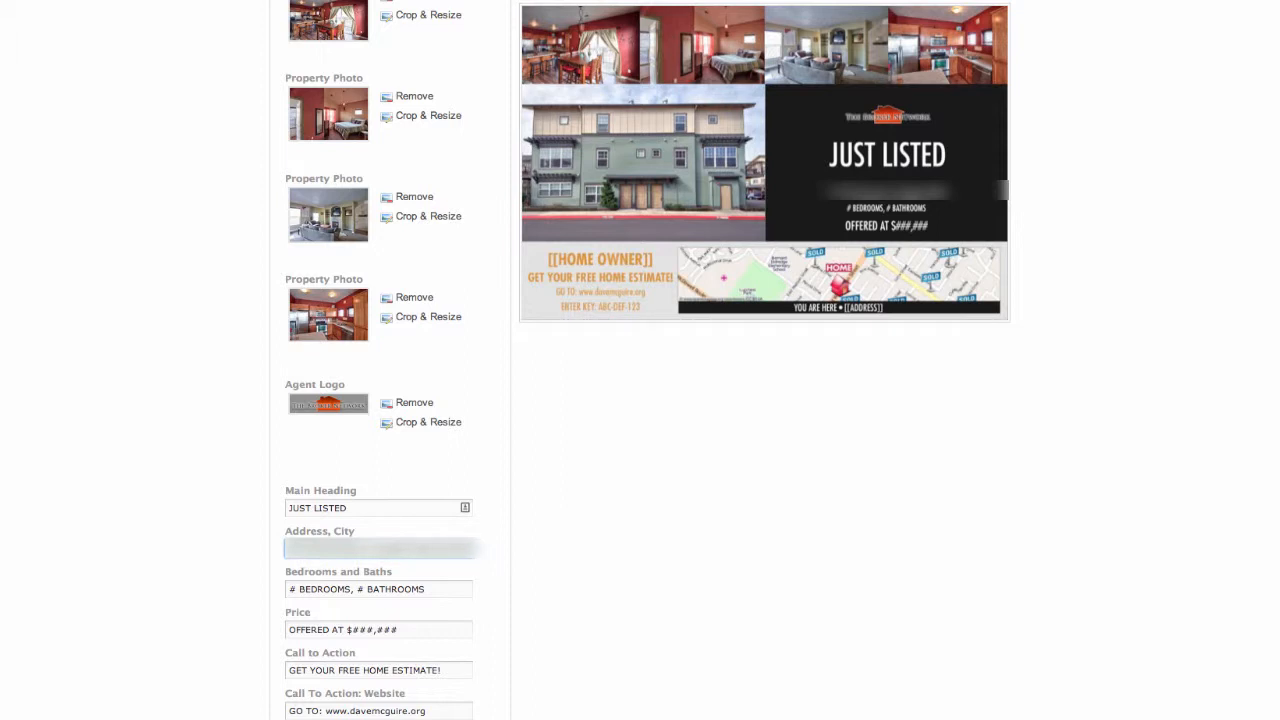
Fill in the front's Bedrooms and Baths text as "2 BEDROOMS, 2.5 BATHROOMS"
click(295, 589)
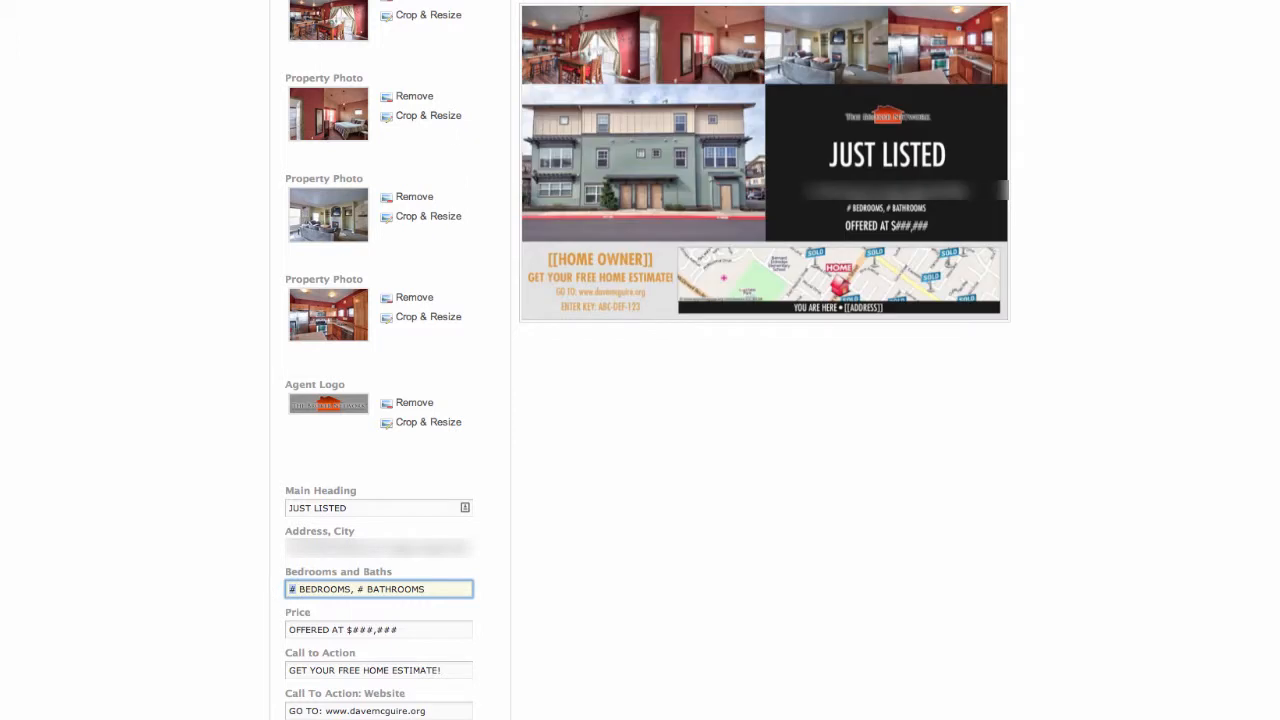
text(2)
click(362, 590)
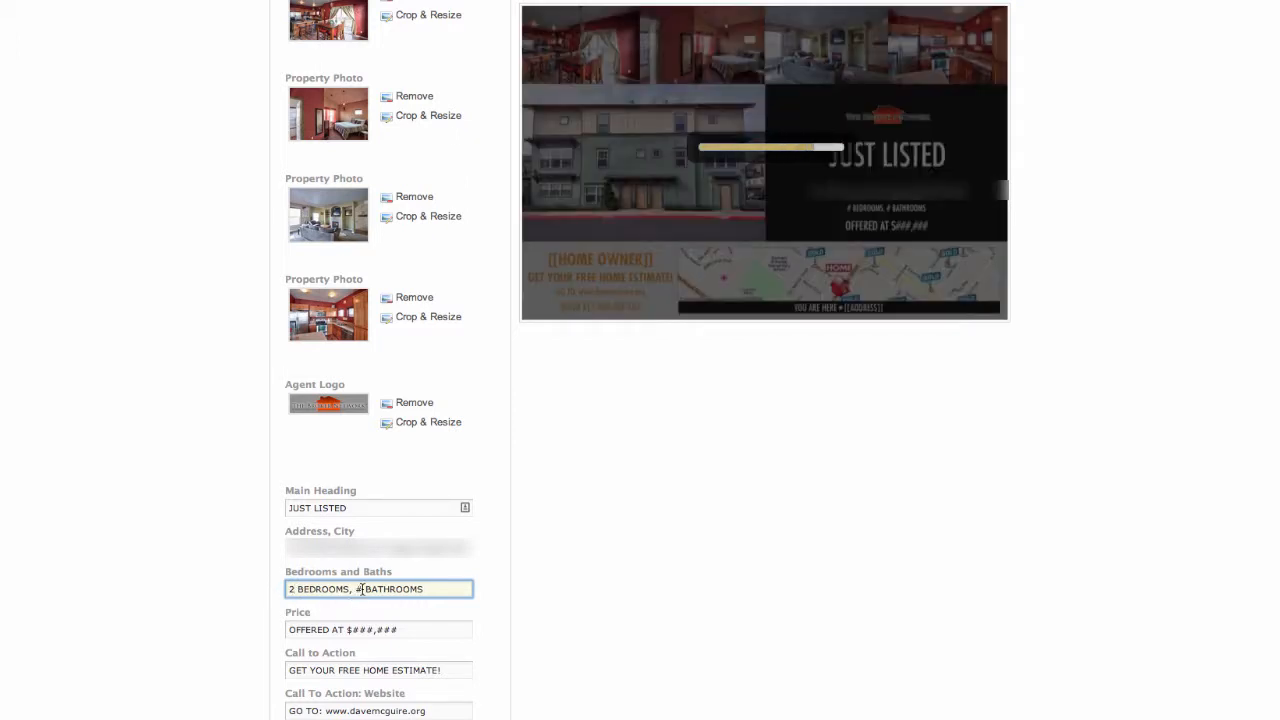
key(BackSpace)
text(2.5)
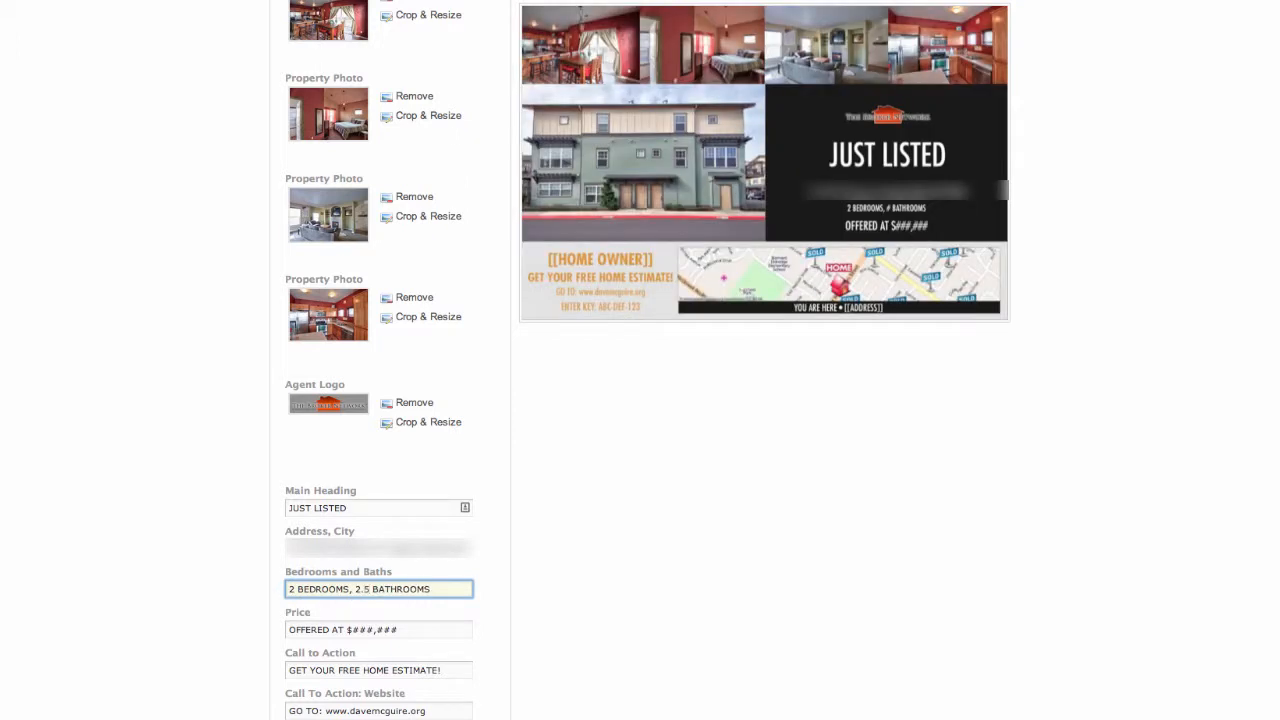
Replace the placeholder price on the front so it reads "OFFERED AT $139,900"
click(421, 631)
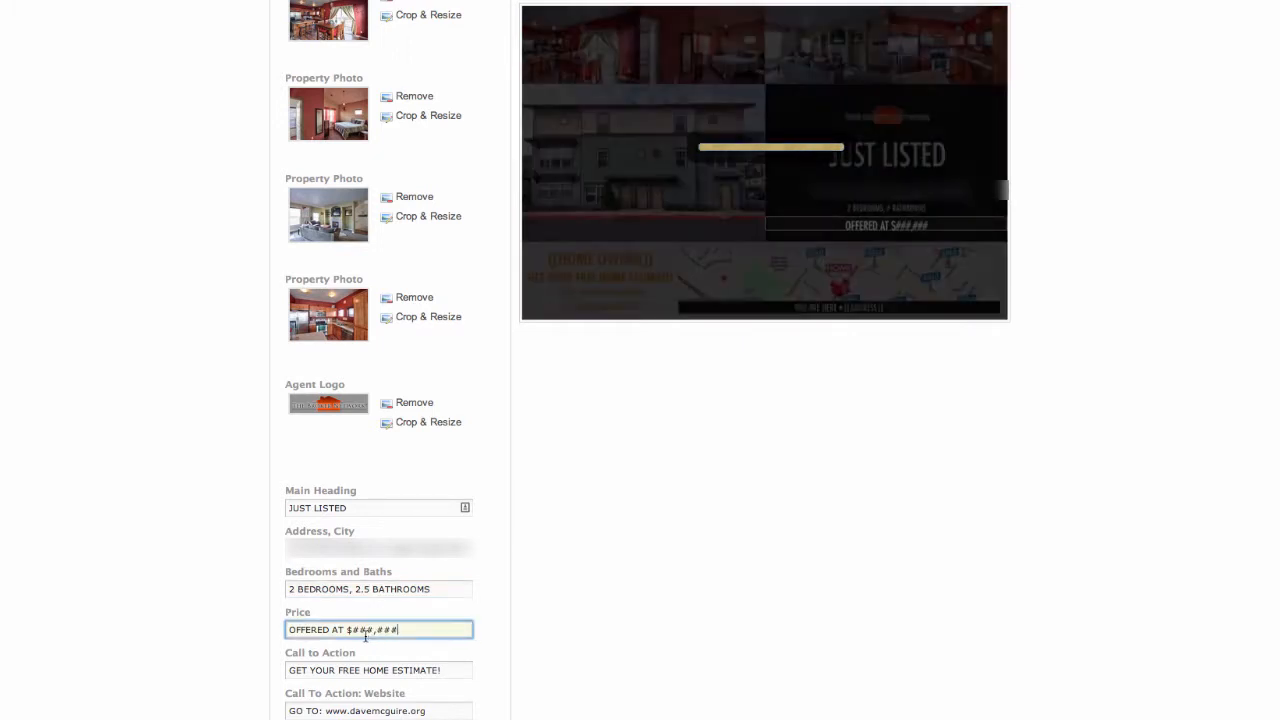
drag(366, 636, 355, 633)
text($1)
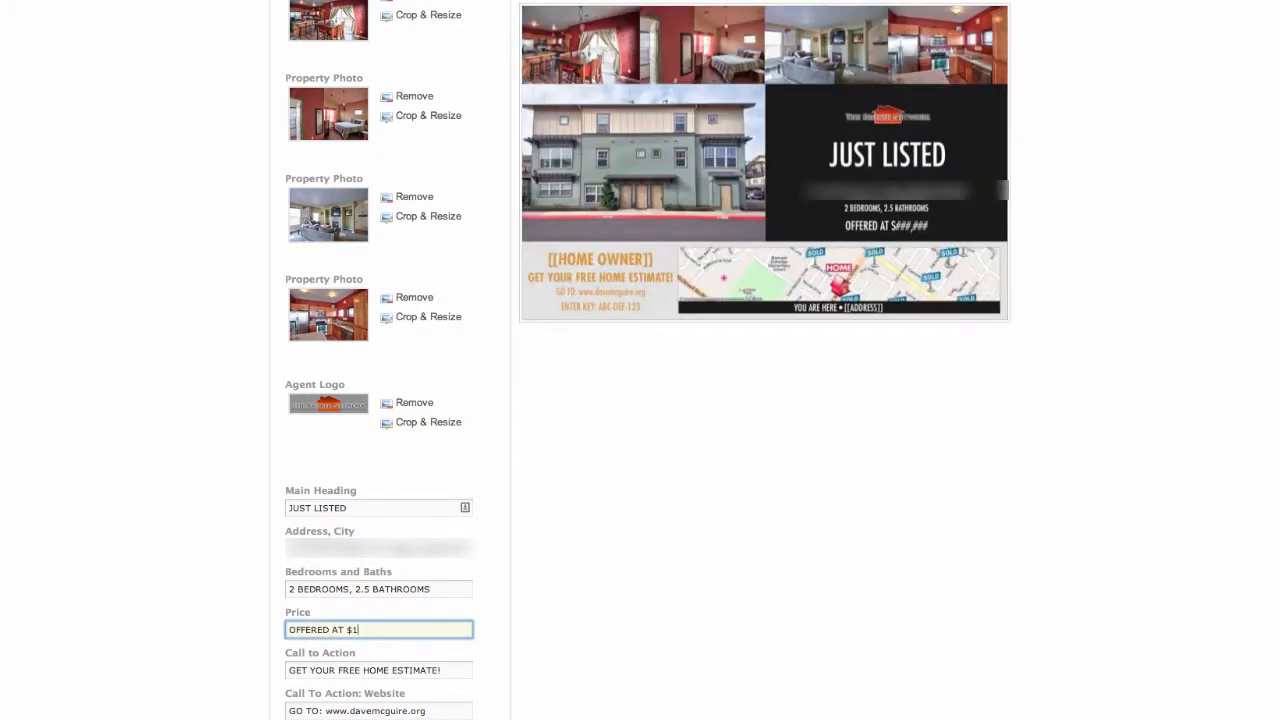
text(39,900)
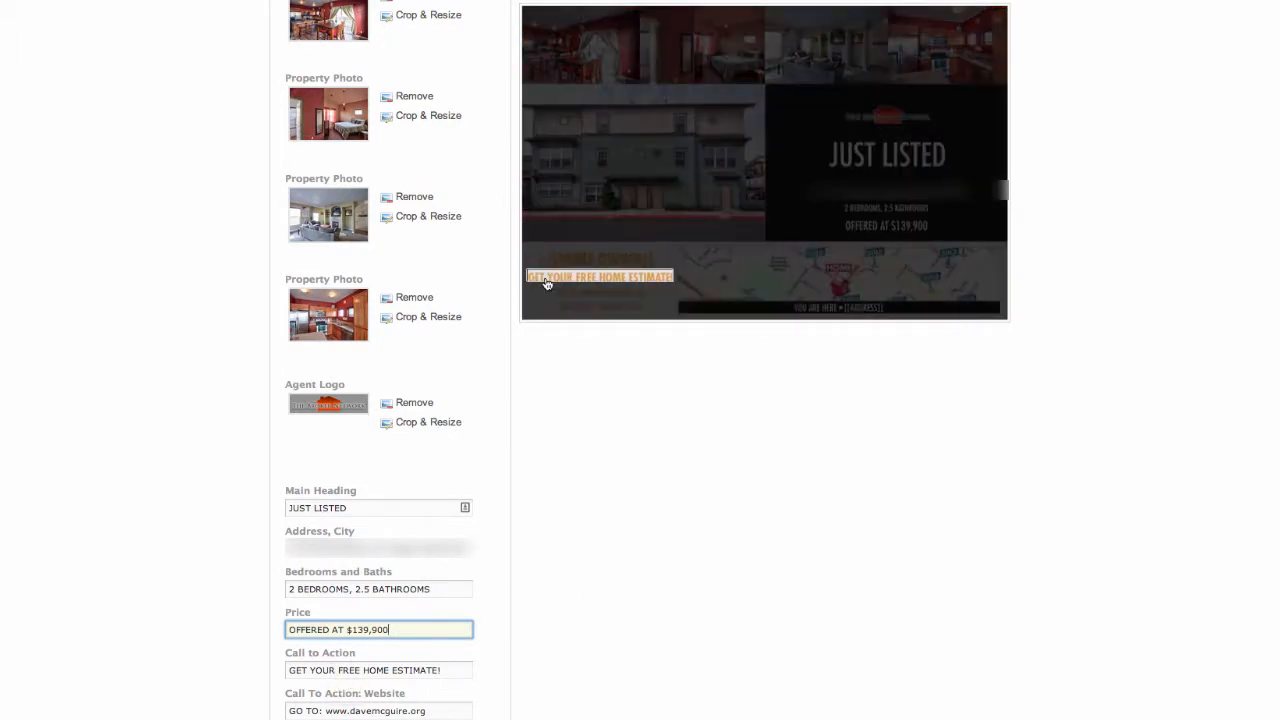
drag(428, 711, 350, 711)
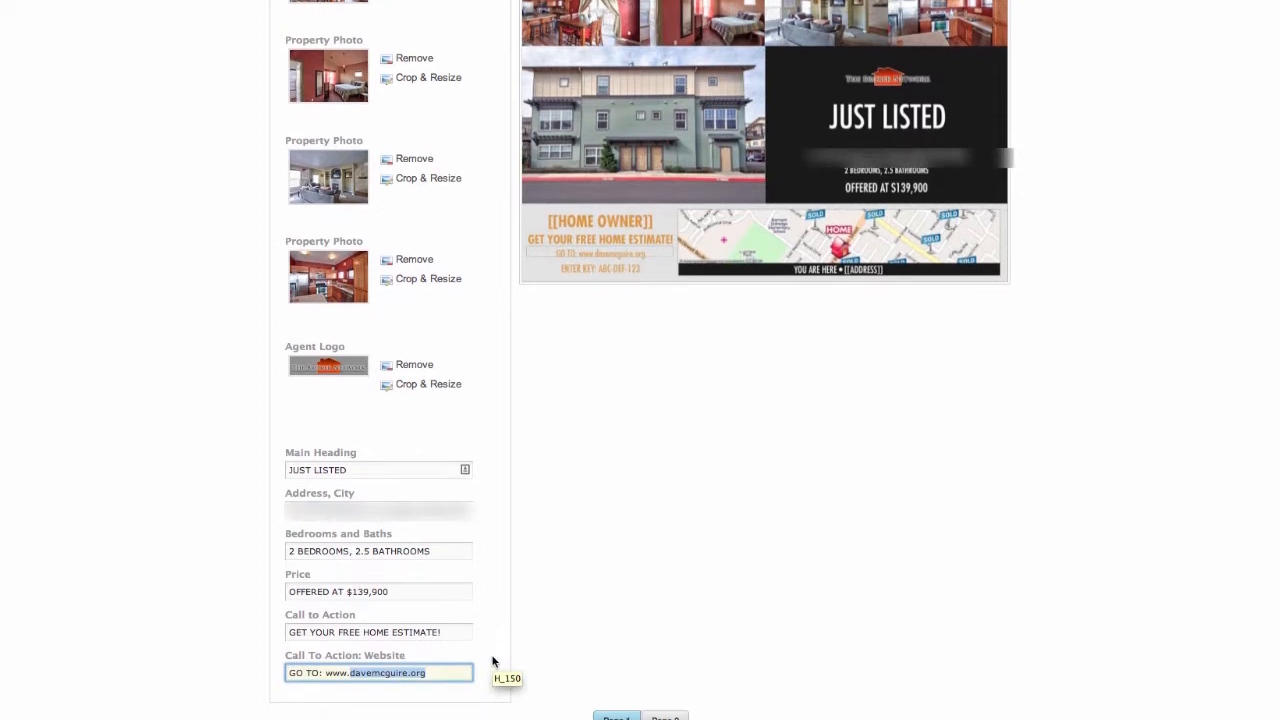
text(rea)
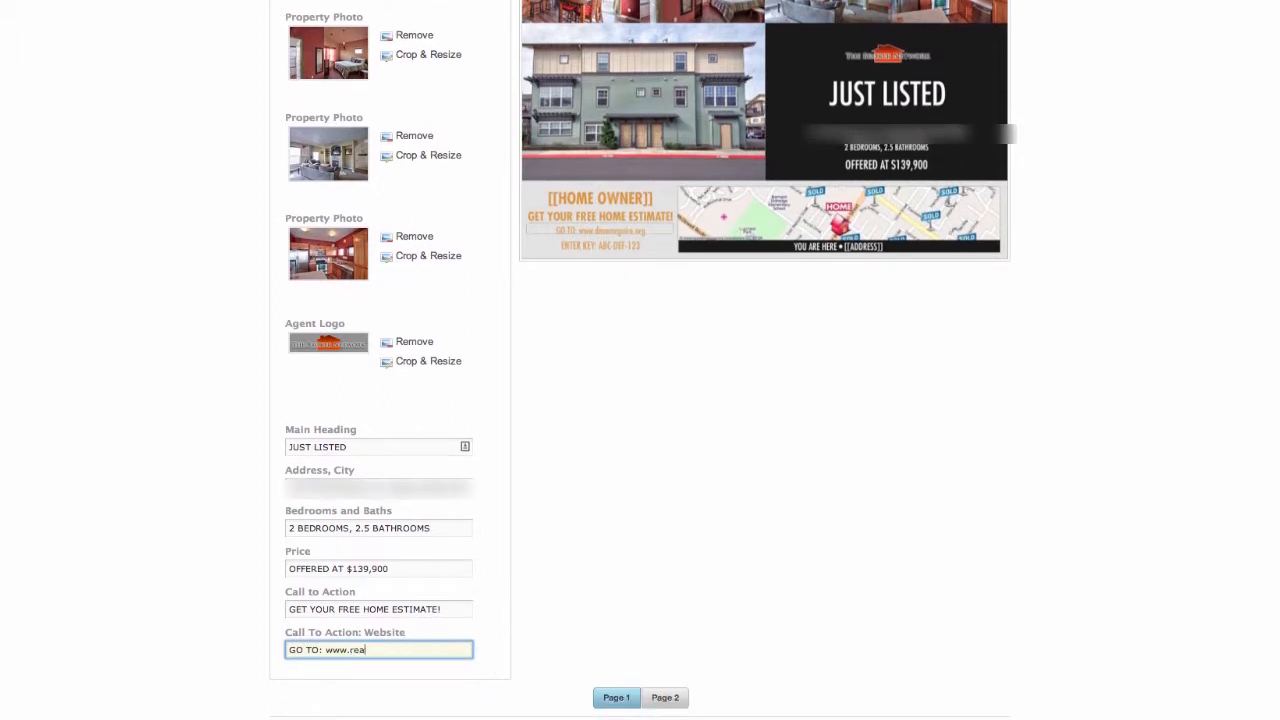
text(lestatehomeprice.com)
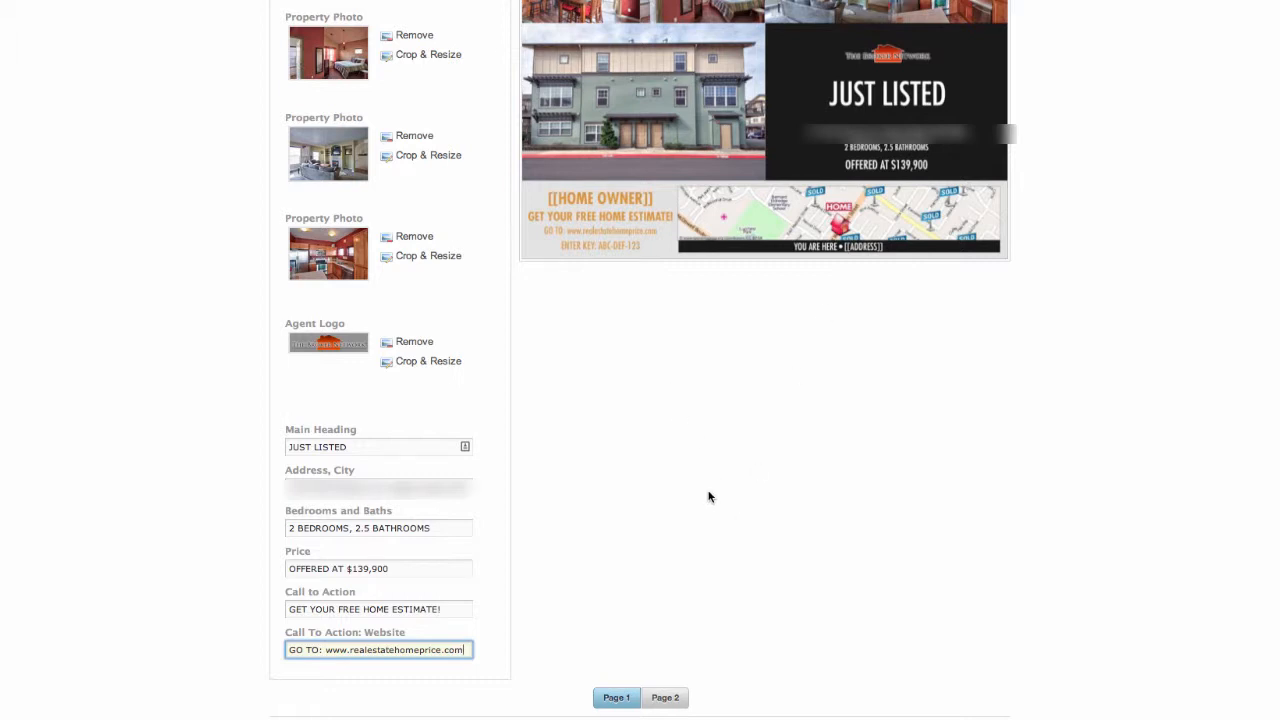
Open the postcard's second page and attach the saved building exterior image as its property photo, accepting the default crop
scroll(709, 497, down, 1)
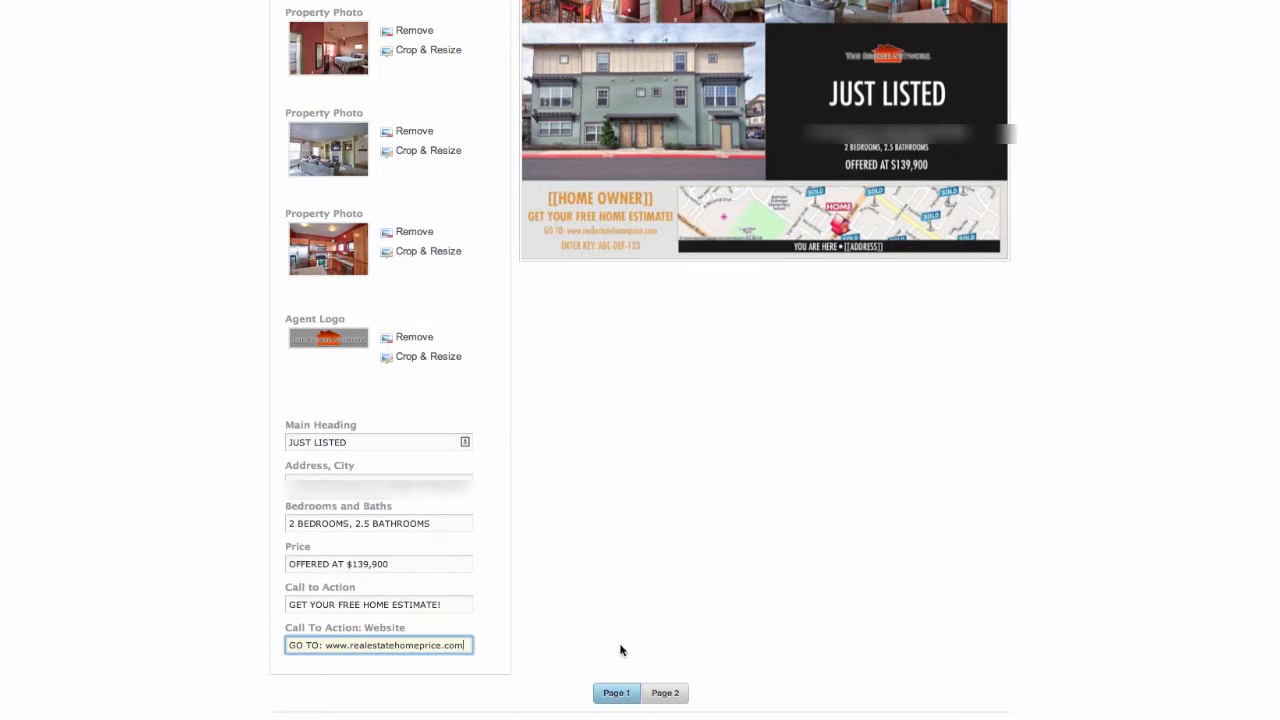
click(665, 694)
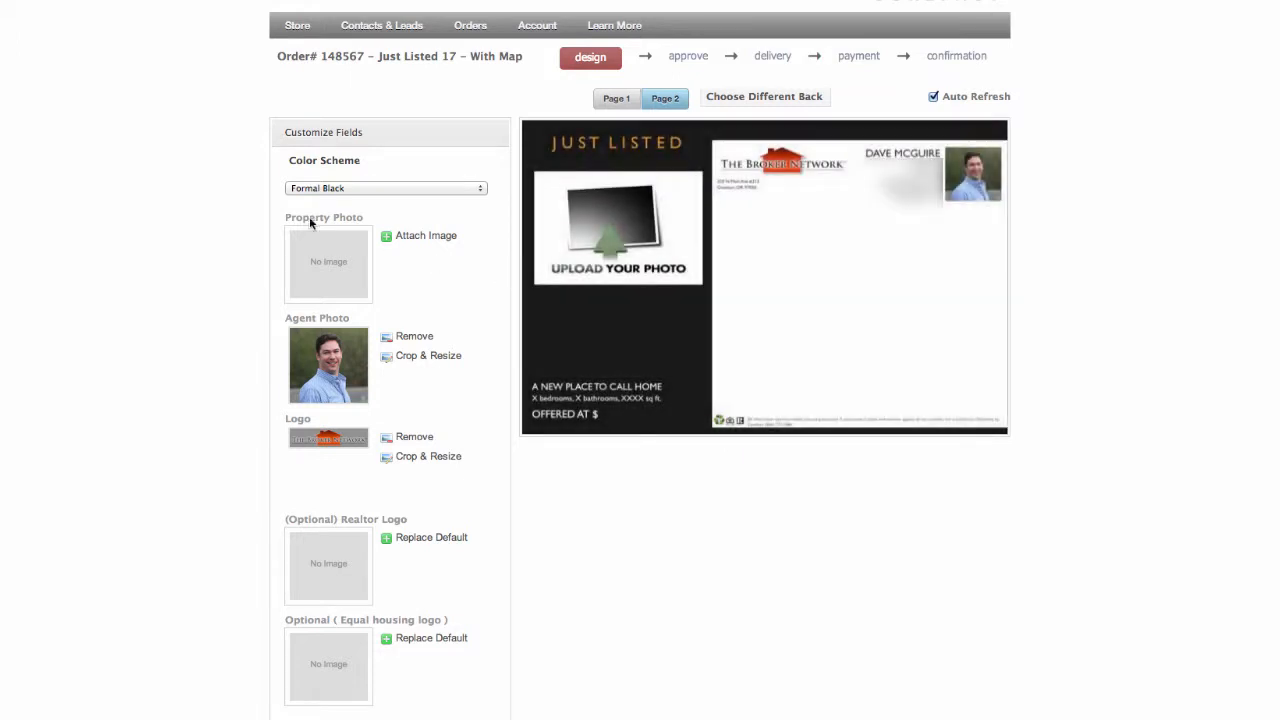
click(414, 237)
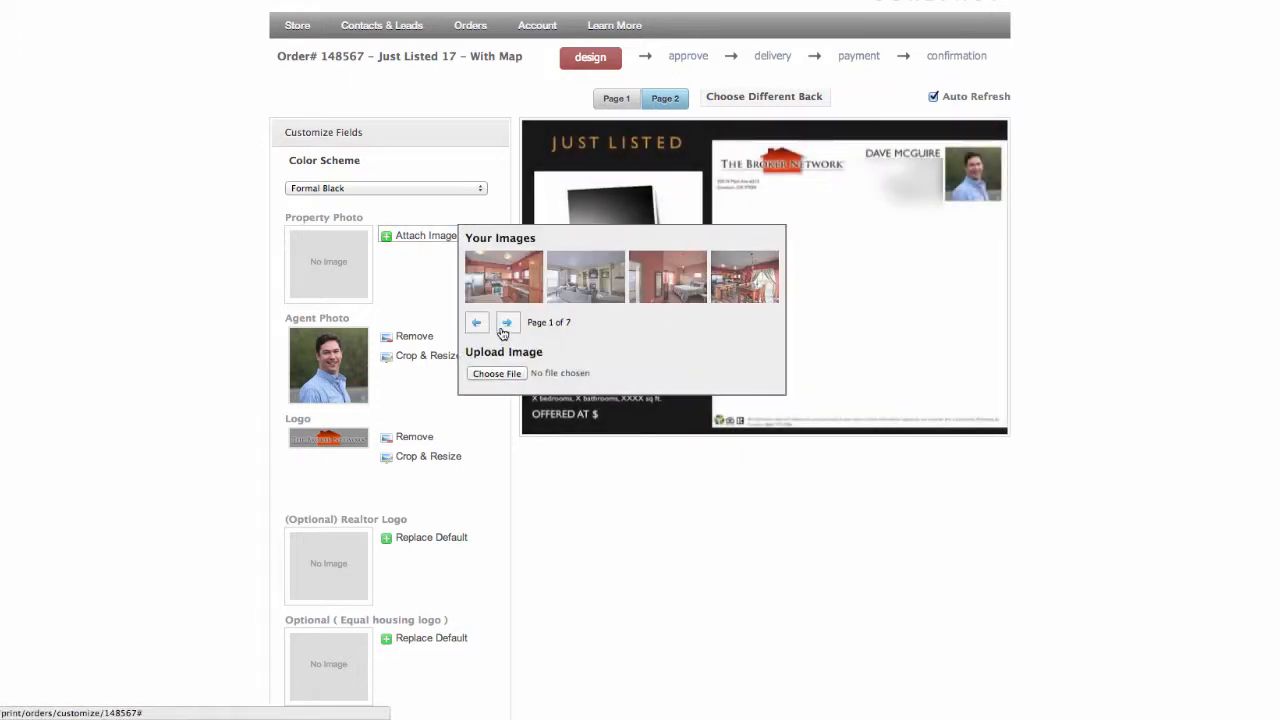
click(504, 324)
click(489, 300)
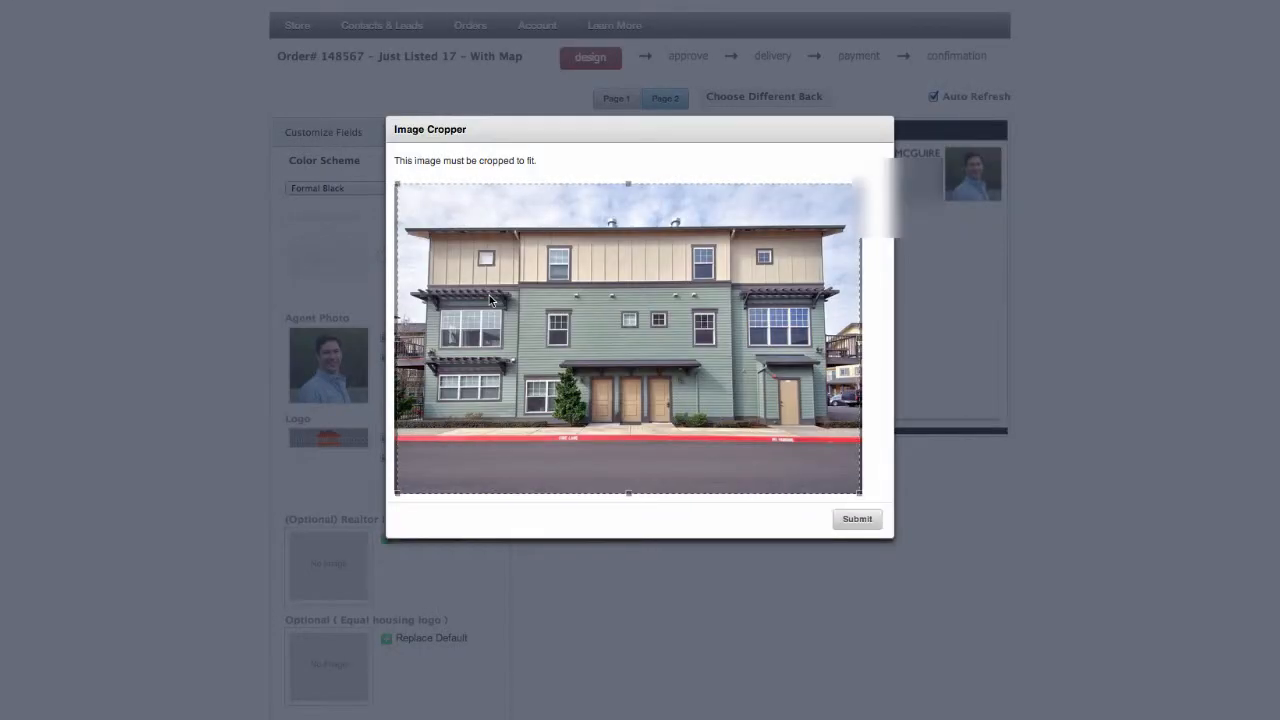
click(859, 523)
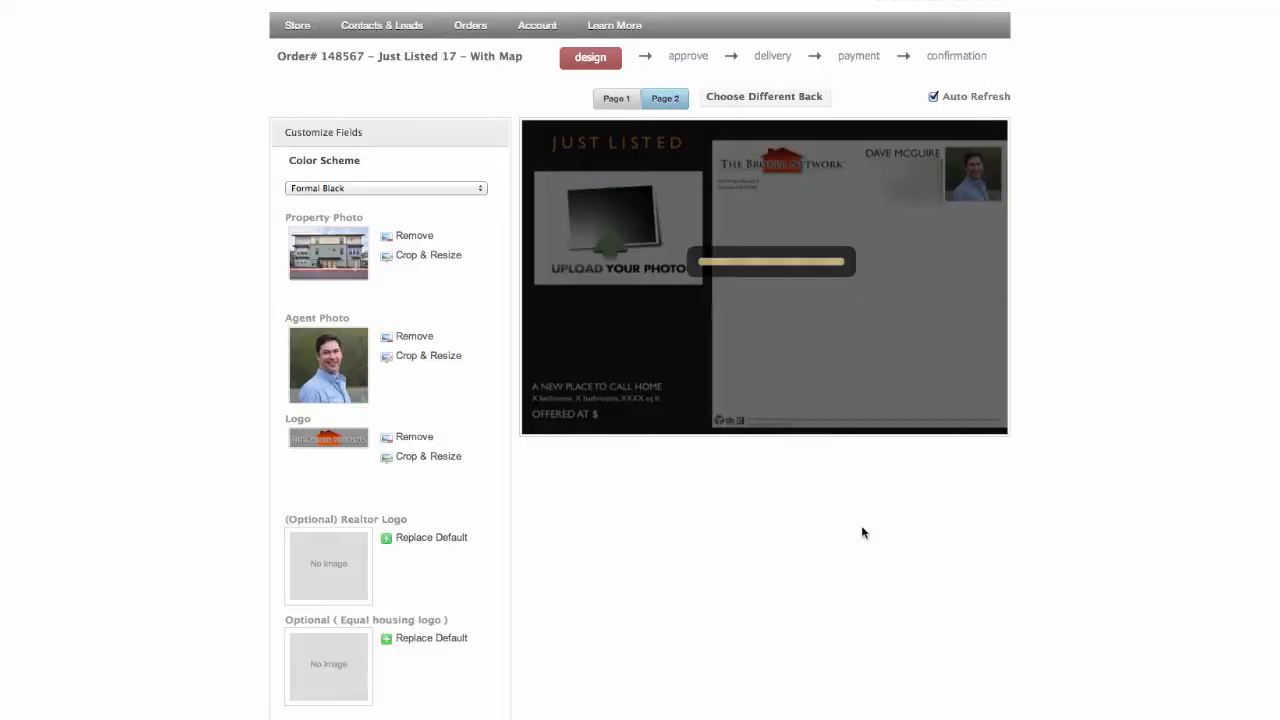
Complete the mail side's price text as "OFFERED AT $139,900"
scroll(690, 560, down, 1)
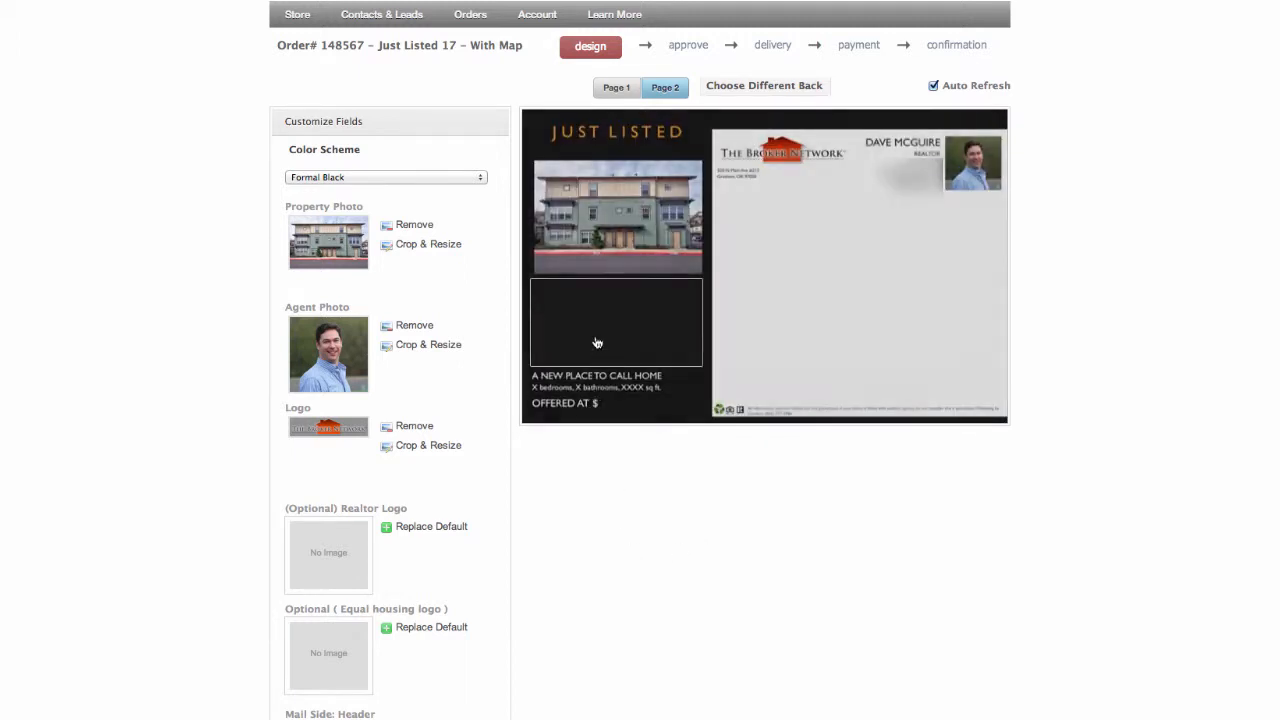
click(597, 340)
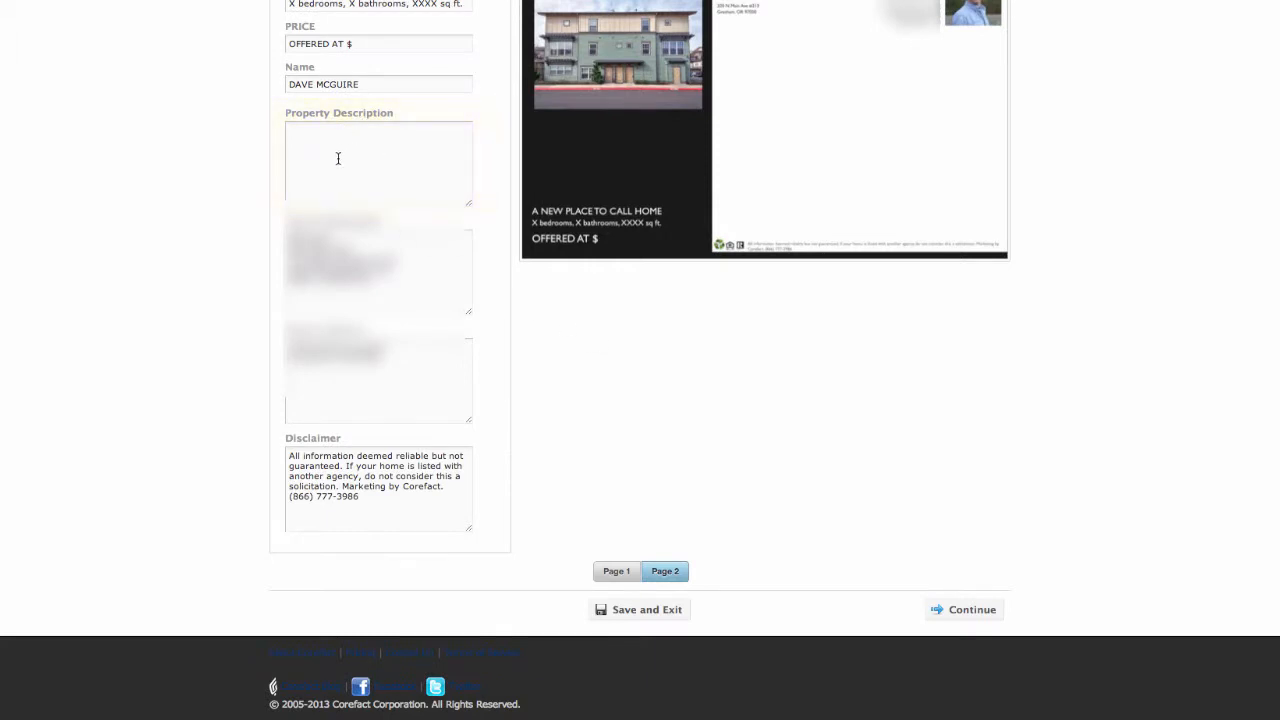
scroll(329, 146, up, 1)
scroll(365, 108, up, 1)
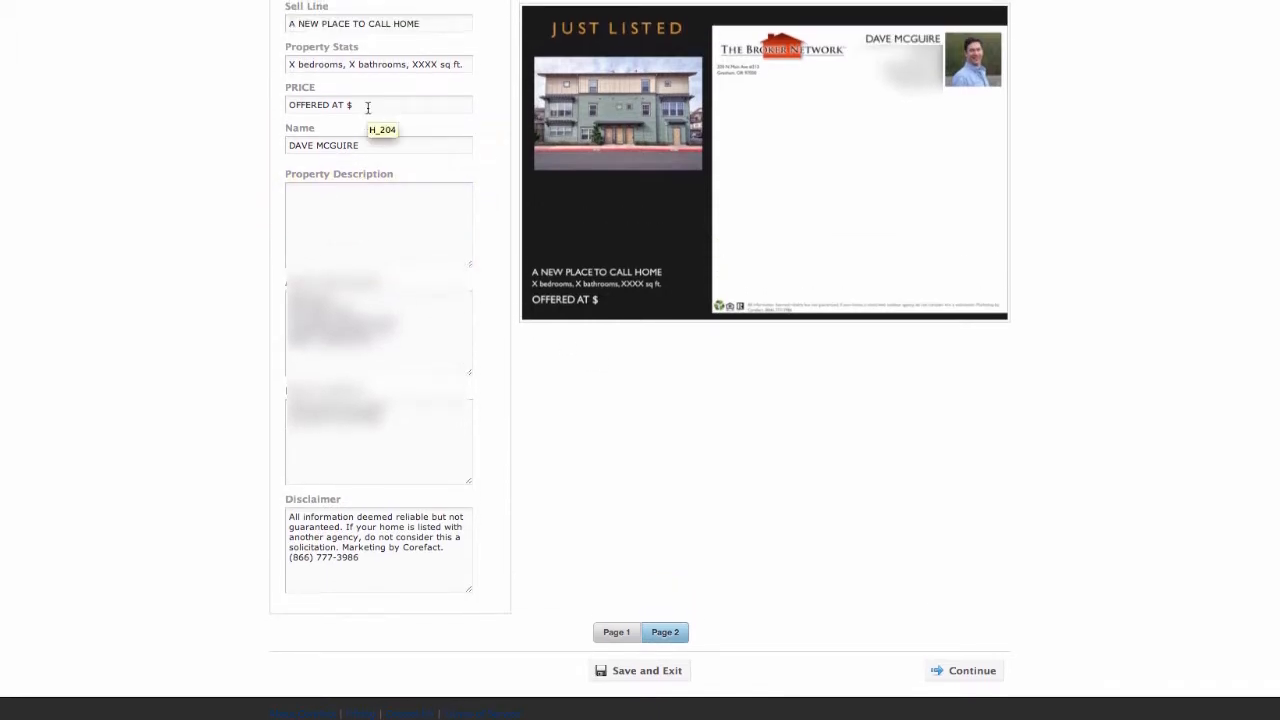
click(367, 106)
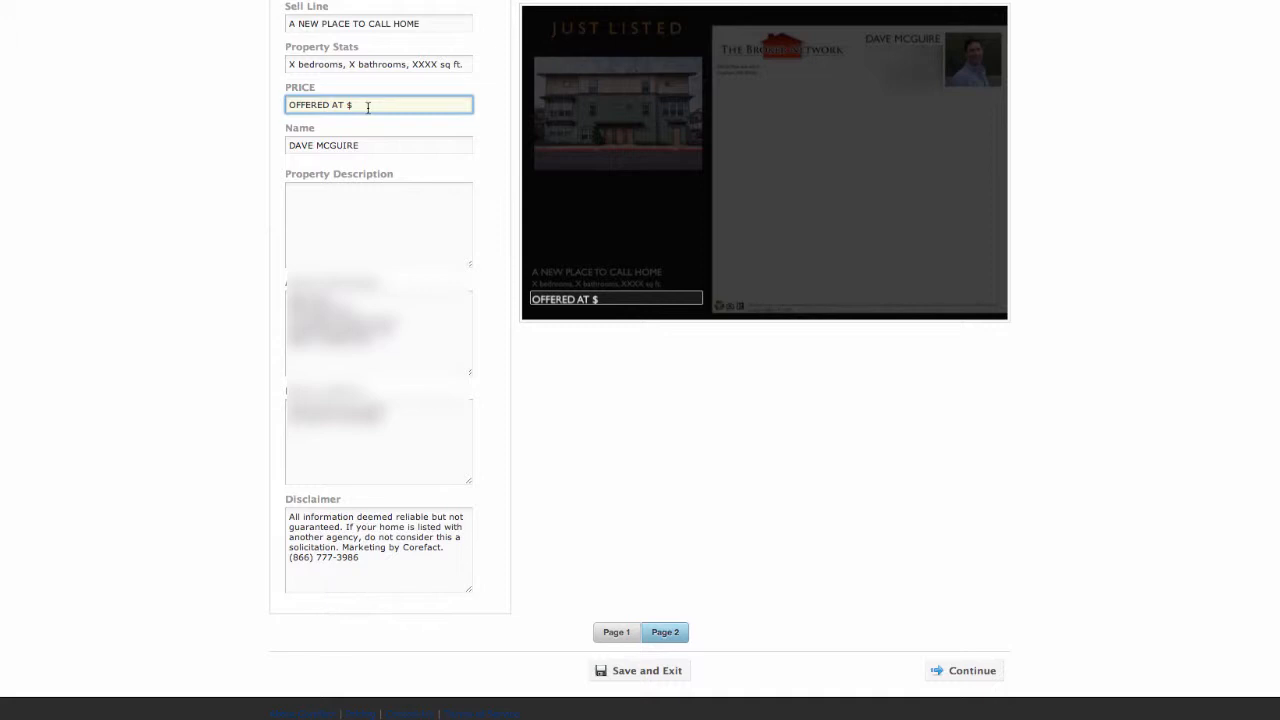
text(139,900)
Fill in the mail side's property stats as "2 bedrooms, 2.5 bathrooms, 1292 sq ft."
click(289, 64)
text(2)
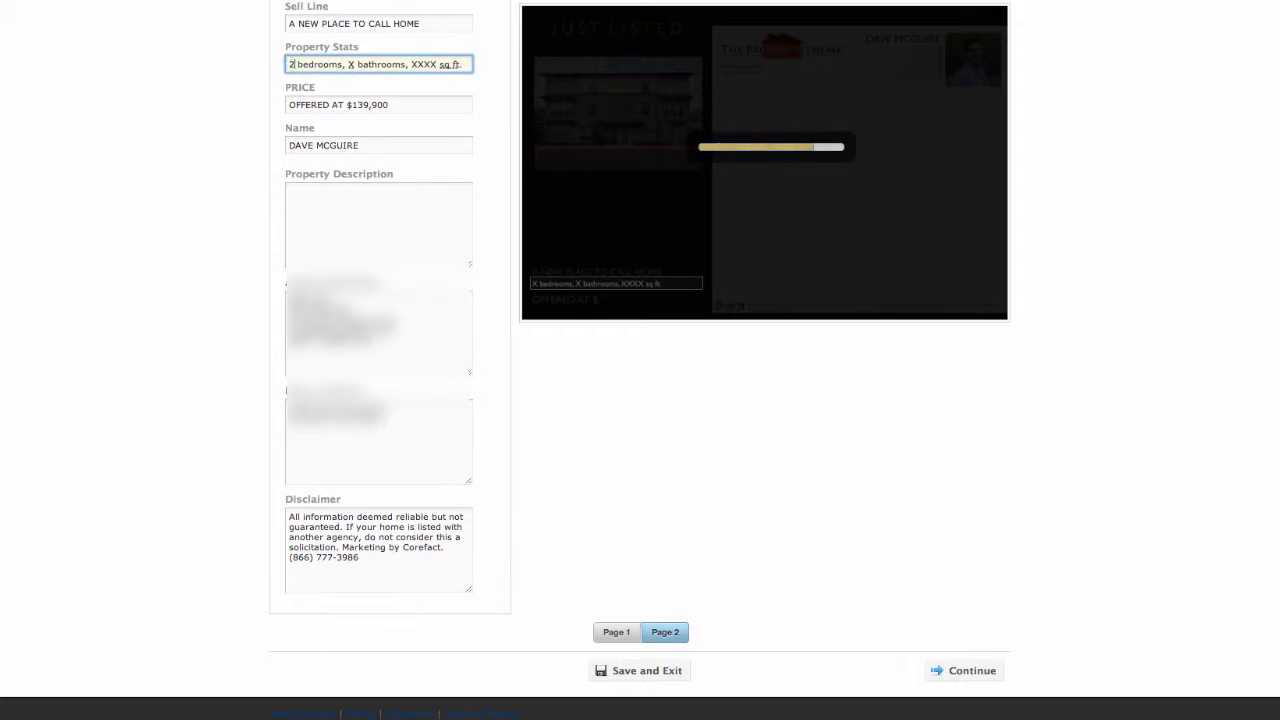
double_click(350, 64)
text(2.5)
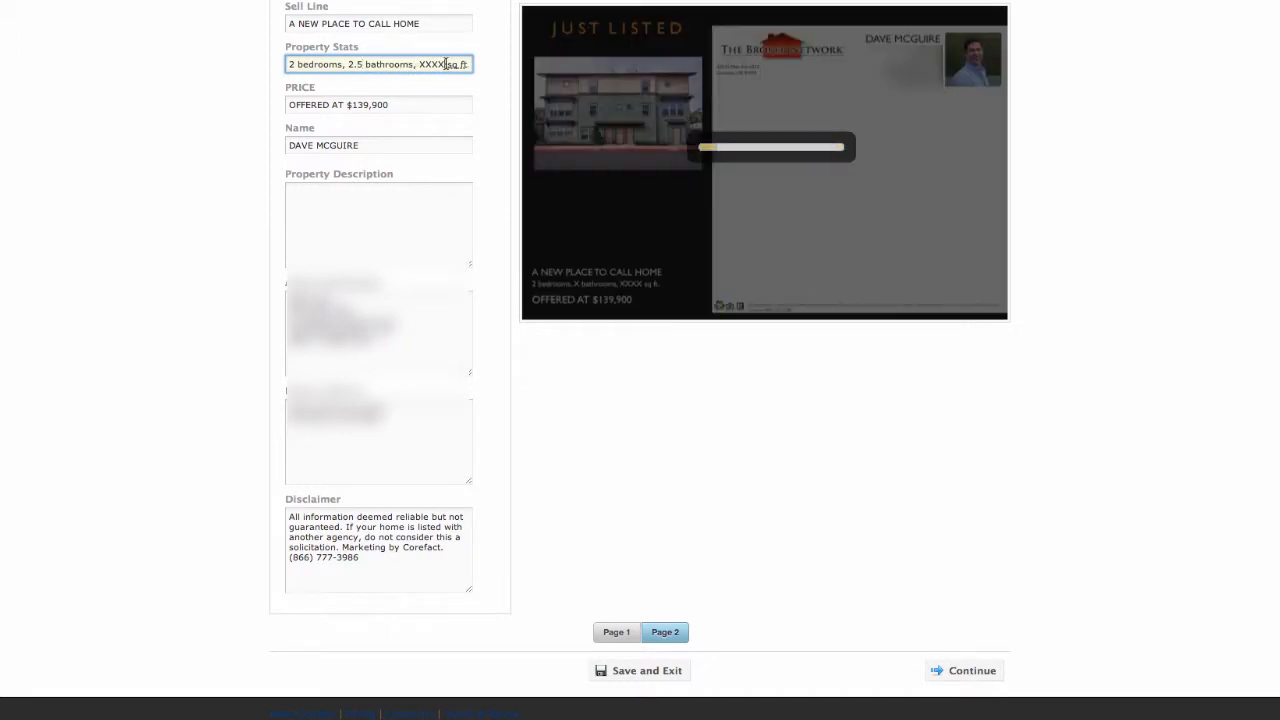
drag(445, 64, 420, 64)
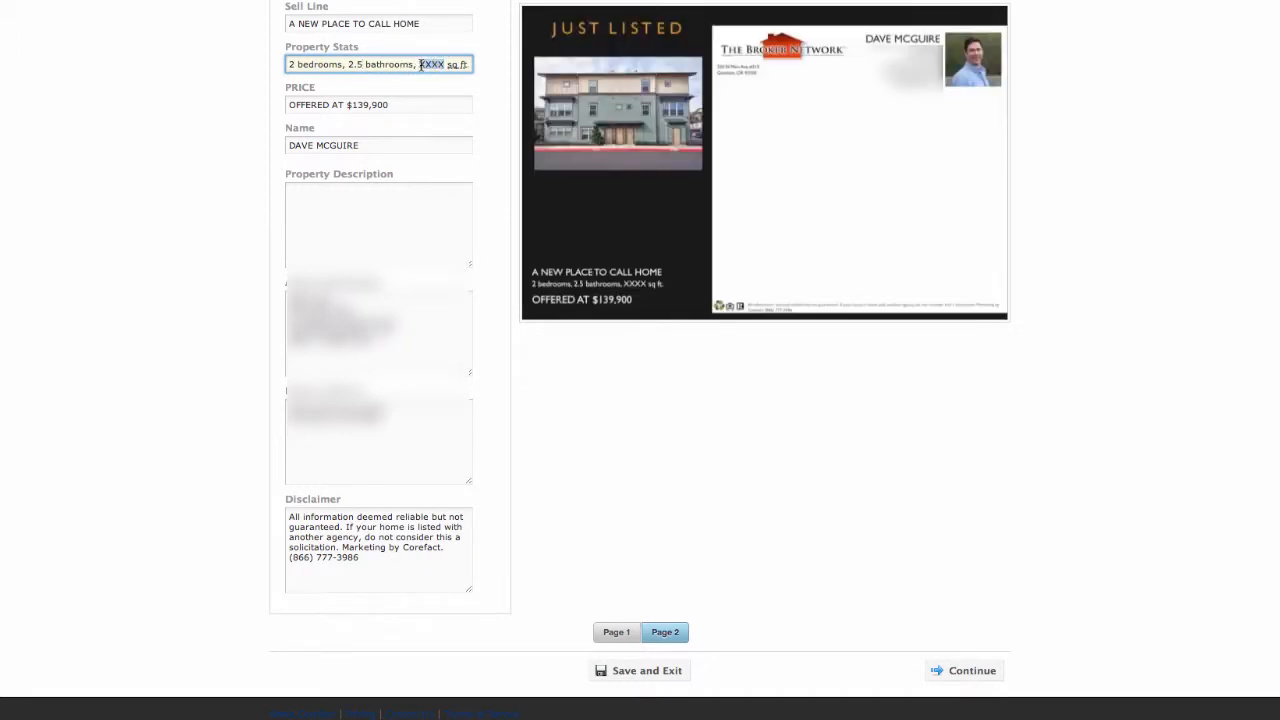
text(1052)
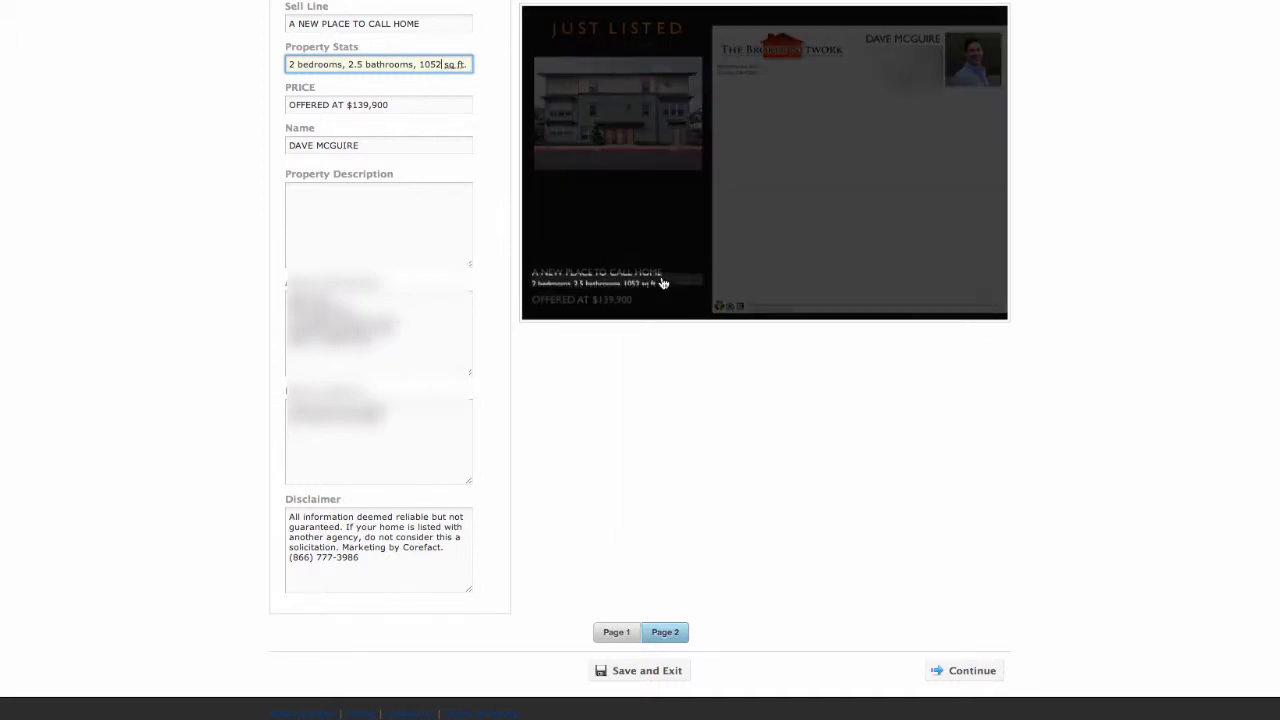
key(BackSpace)
key(BackSpace)
key(BackSpace)
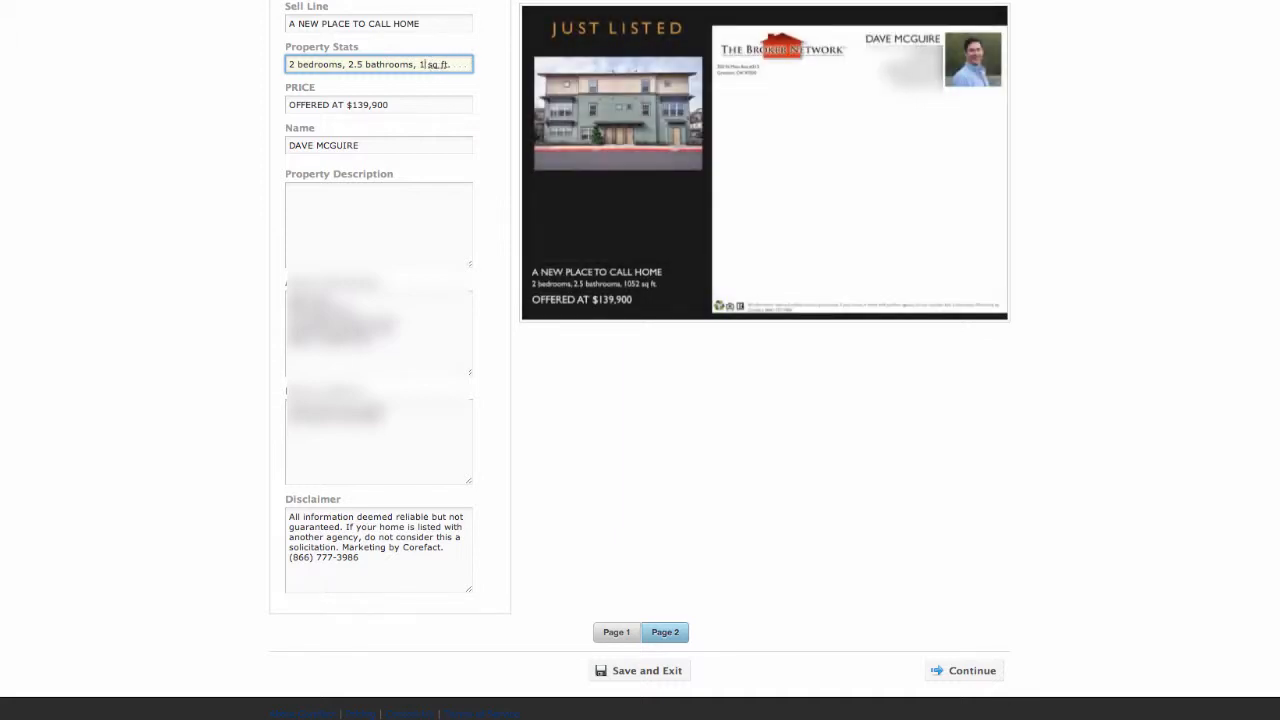
text(292)
Begin the property description with "This wonderful 2 bedroom charmer is located very close to shopping and transportation"
click(354, 197)
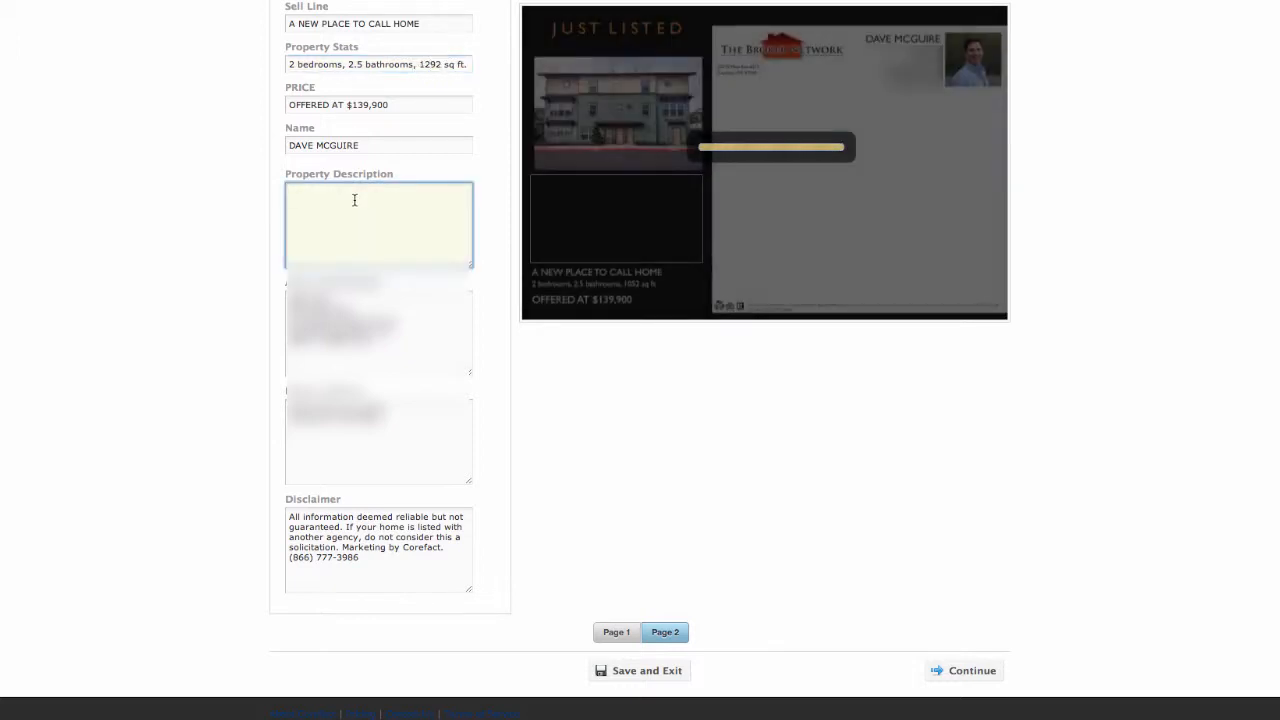
text(This wo)
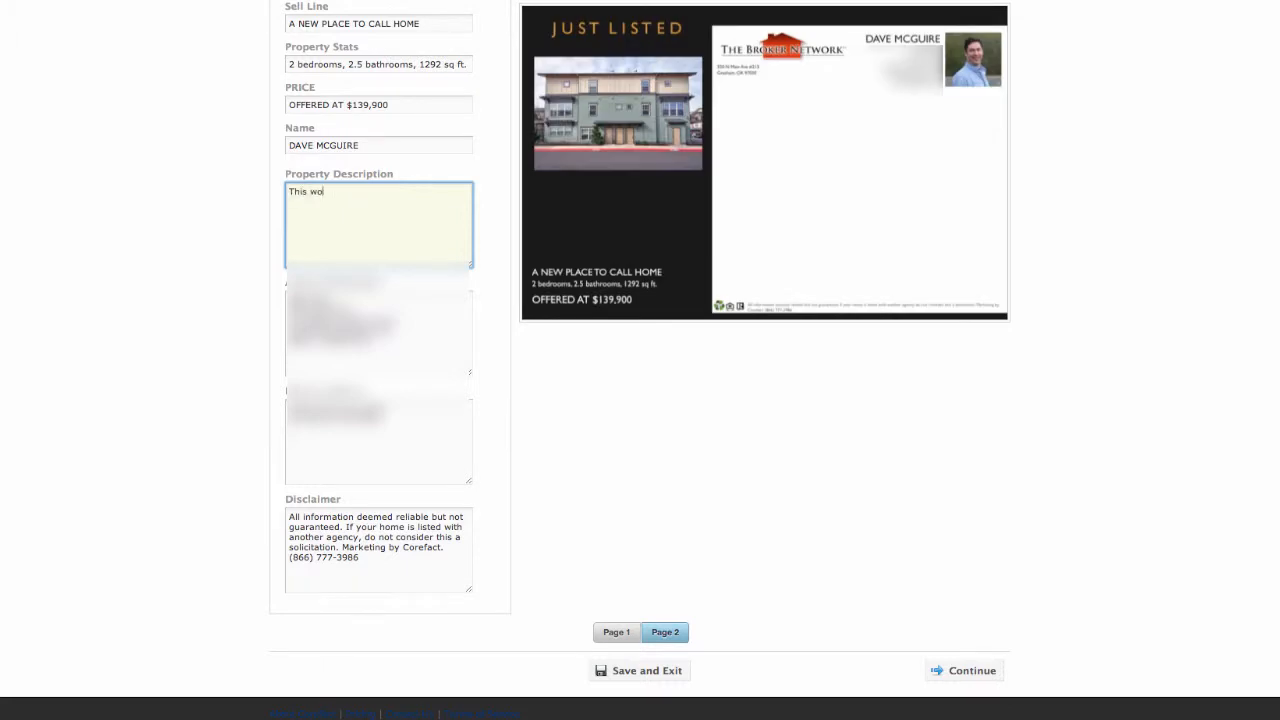
text(nderful 2 bedroom charmer is)
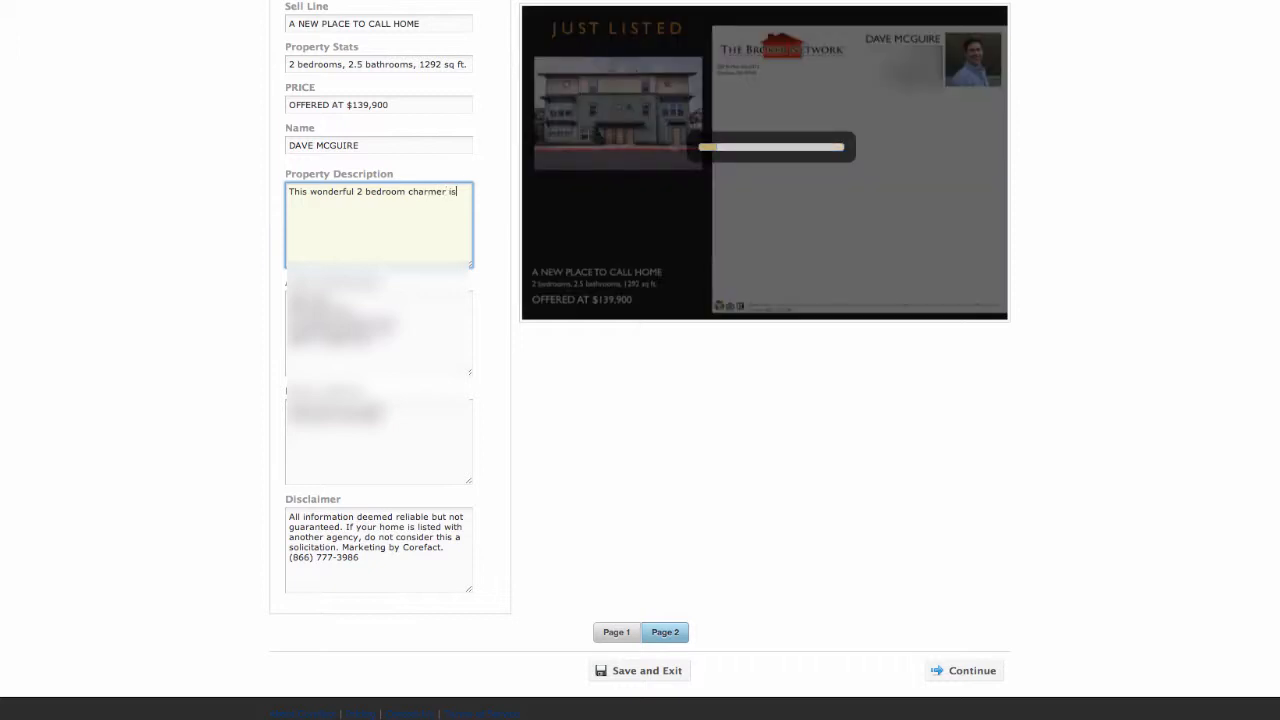
text( located v)
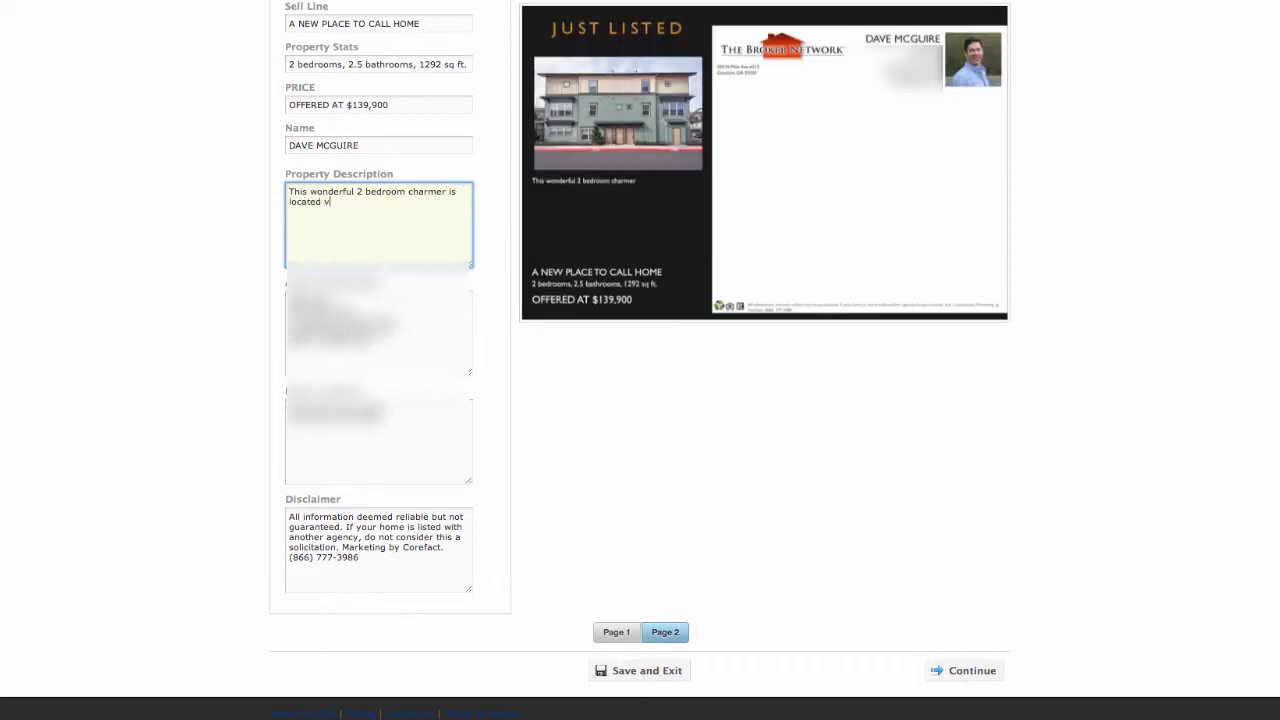
text(ery close to shopping and transportation)
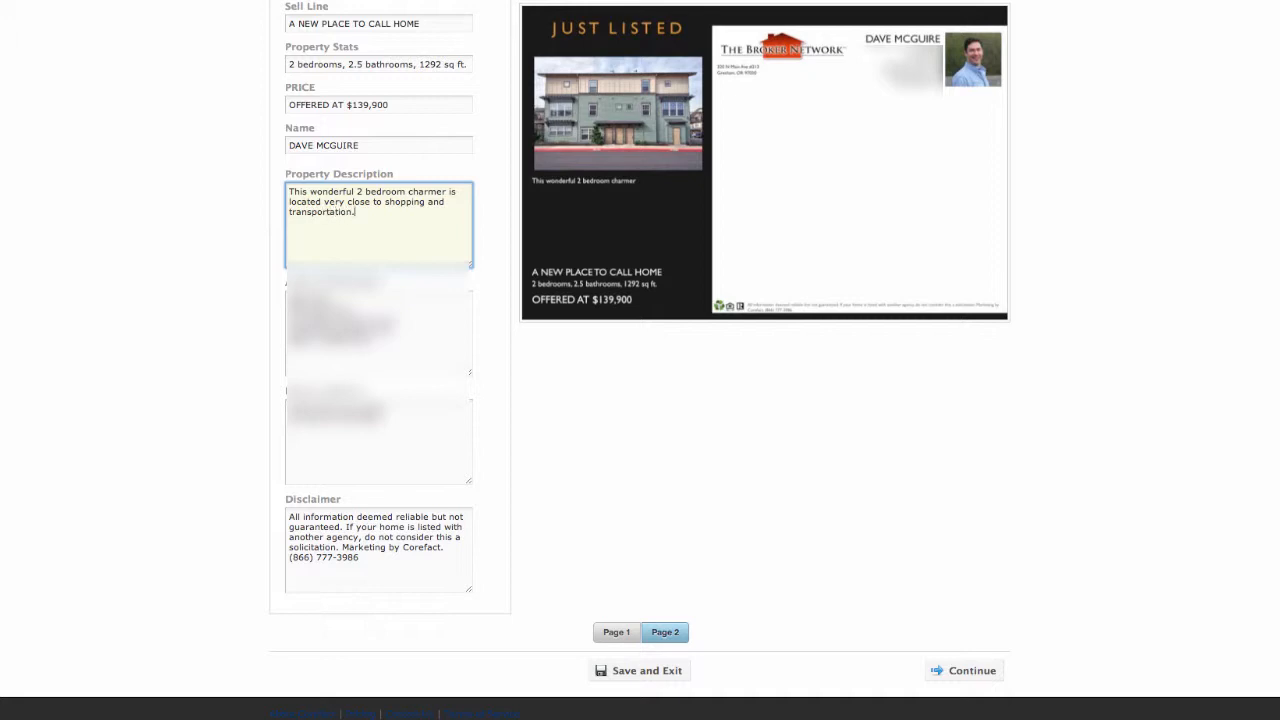
text(.  Feature)
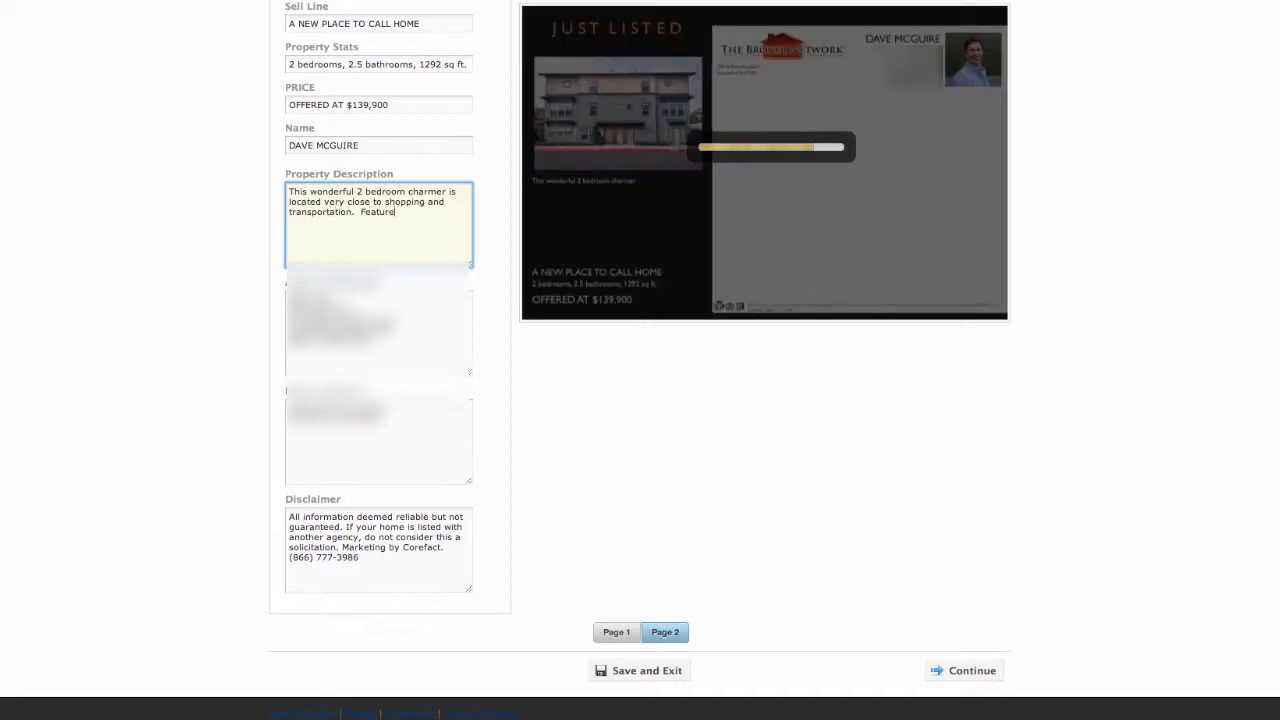
text(s designer c)
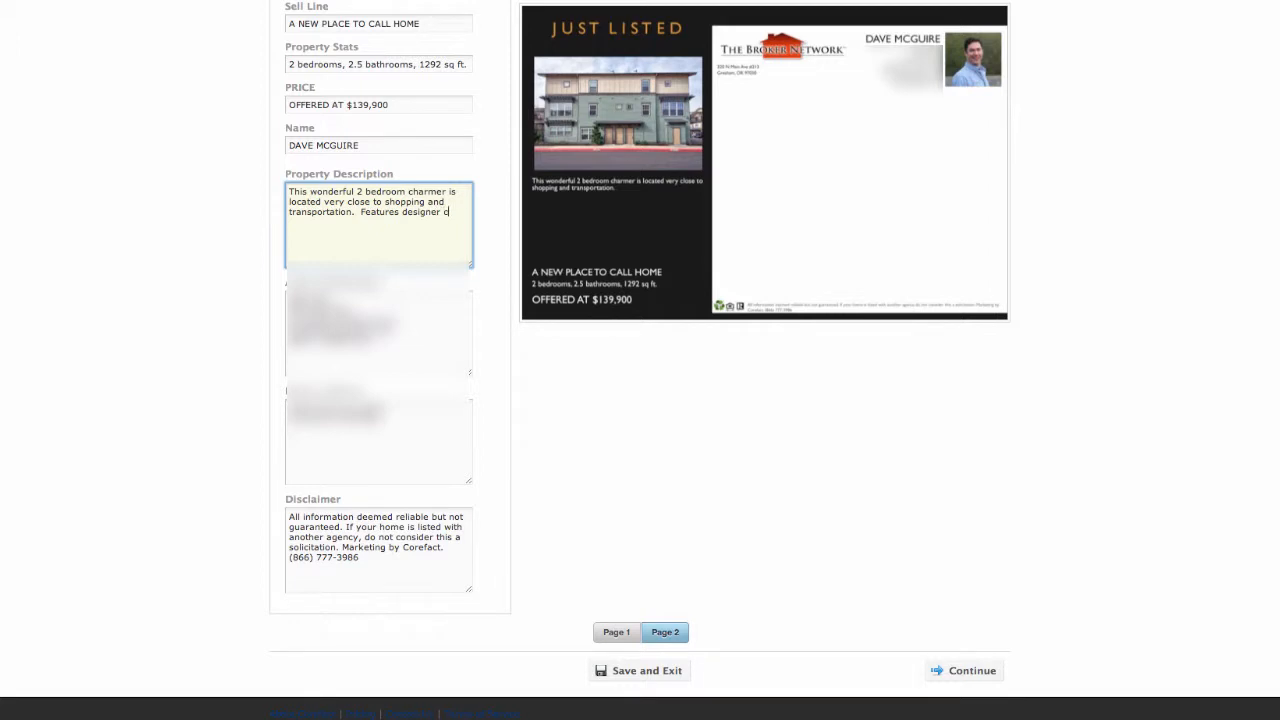
text(olors)
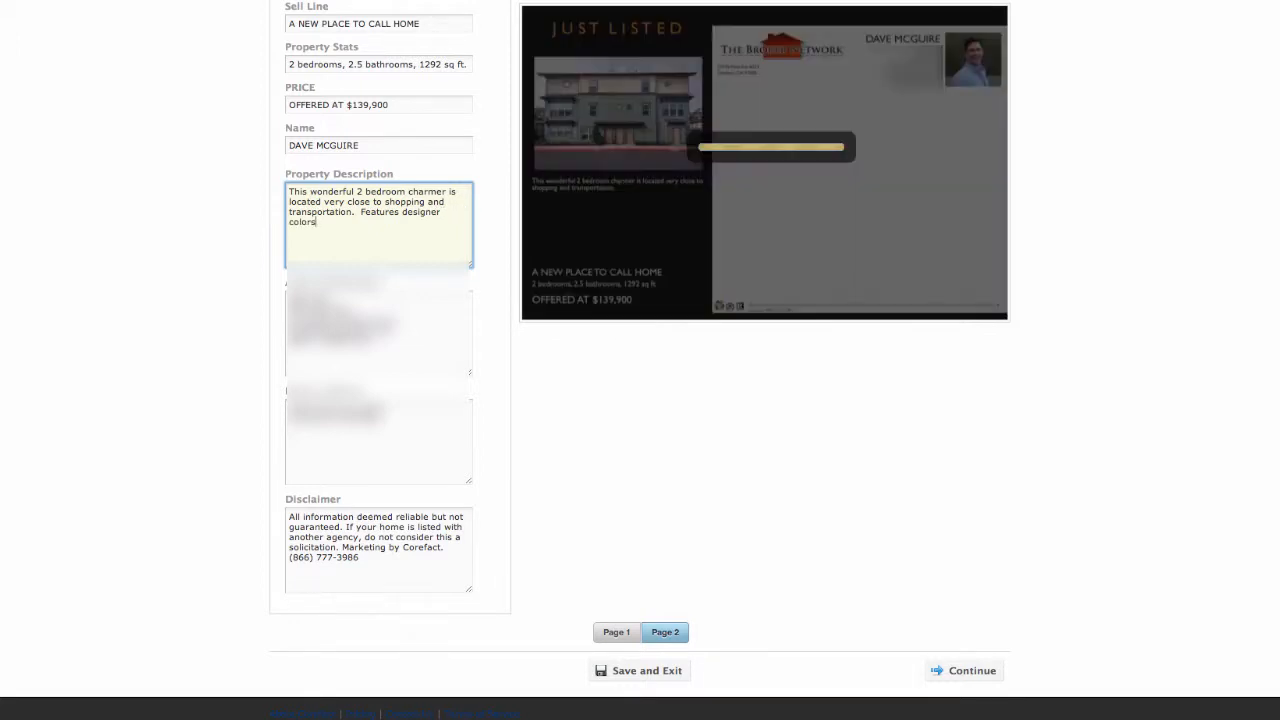
text(,)
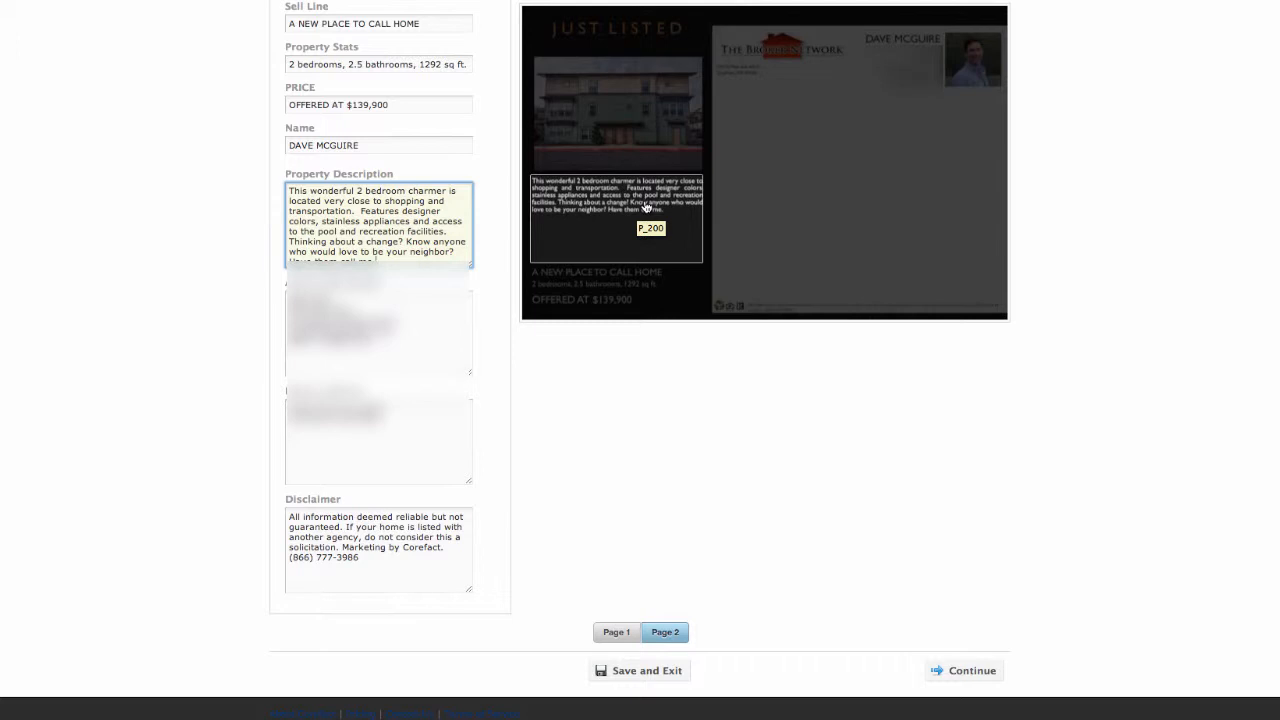
Continue the property description with "Features designer colors, stainless appliances and access to the pool and recreation facilities." and a referral request ending "Have them call me."
scroll(587, 463, up, 2)
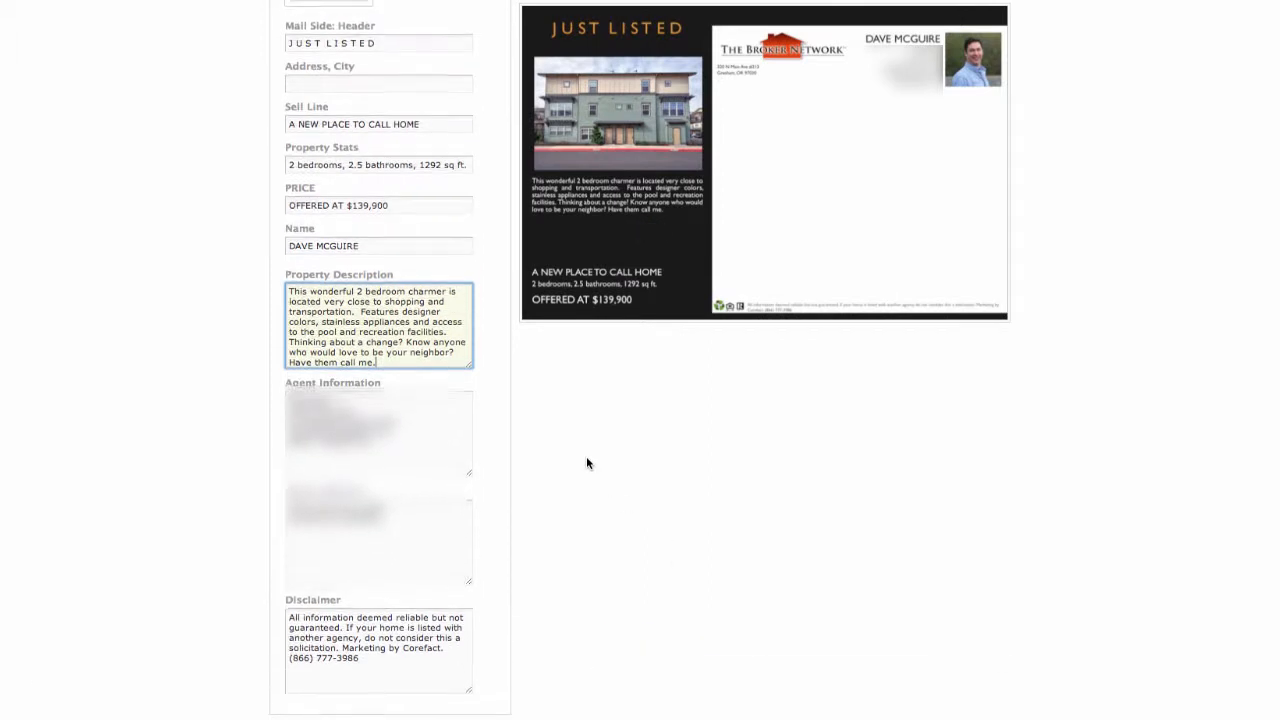
scroll(587, 463, up, 1)
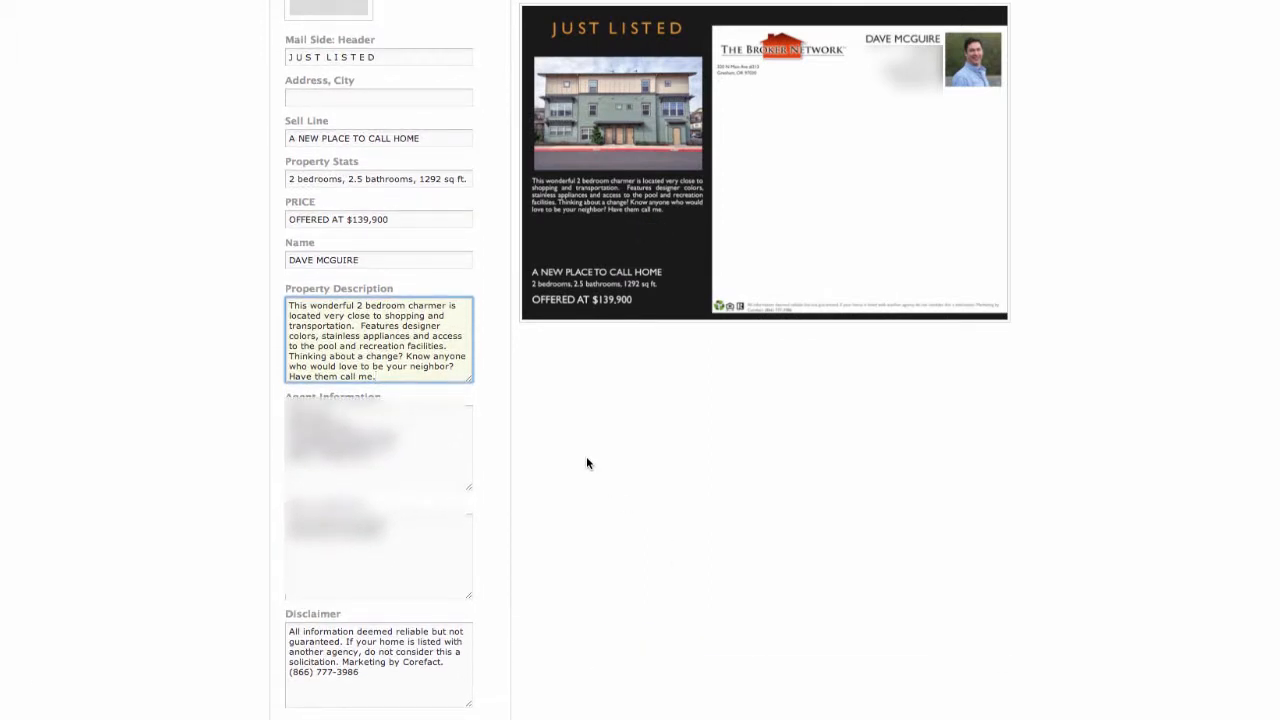
Enter the property's street address and city on the mail side and continue with the order
scroll(586, 463, up, 1)
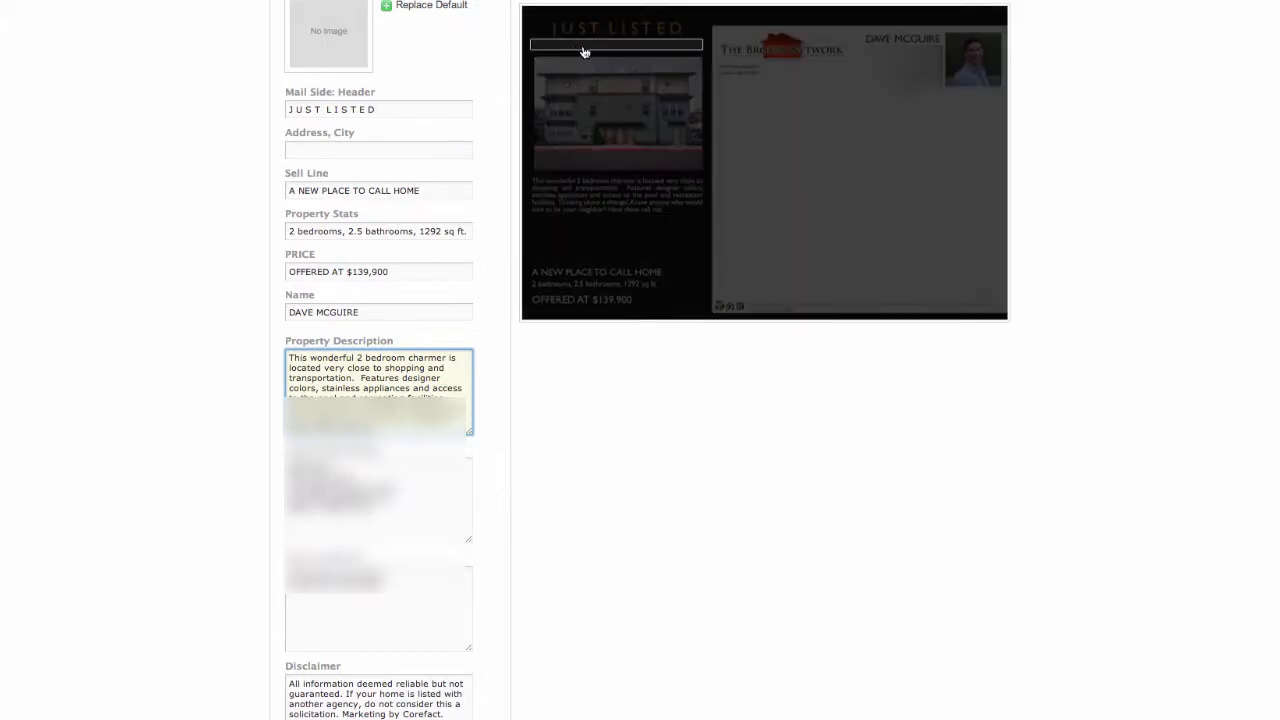
click(388, 151)
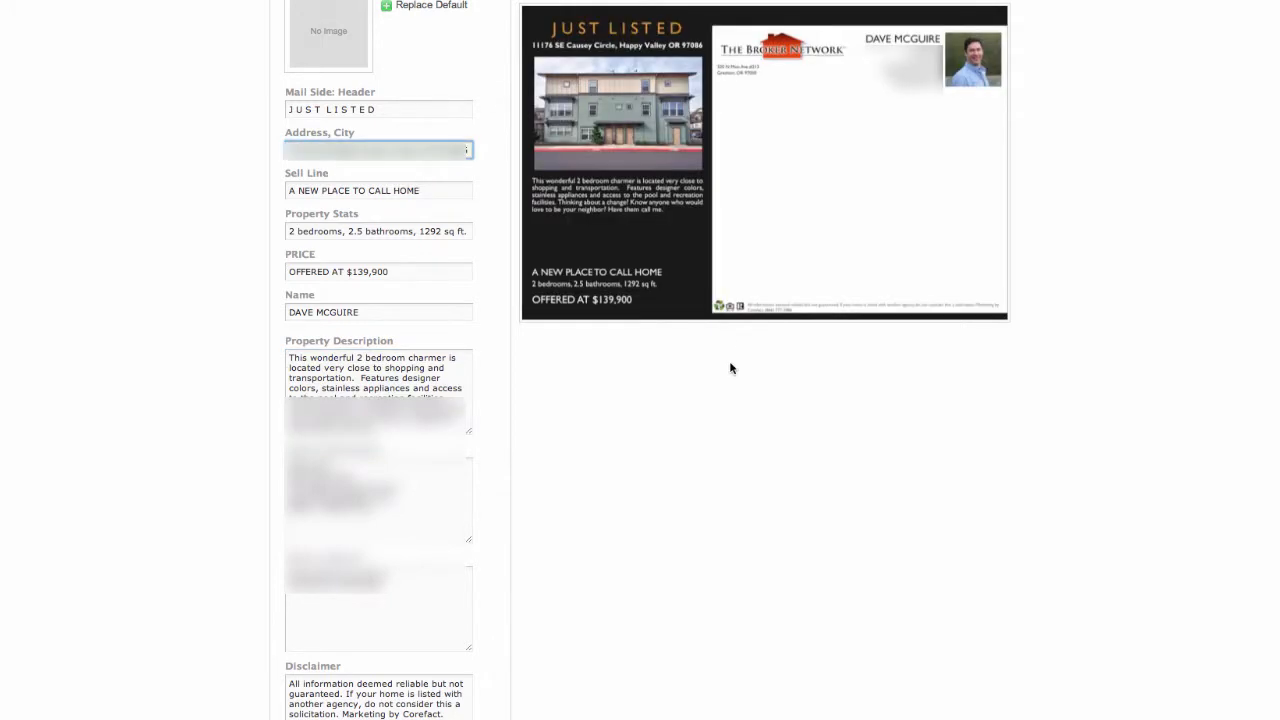
scroll(990, 560, down, 1)
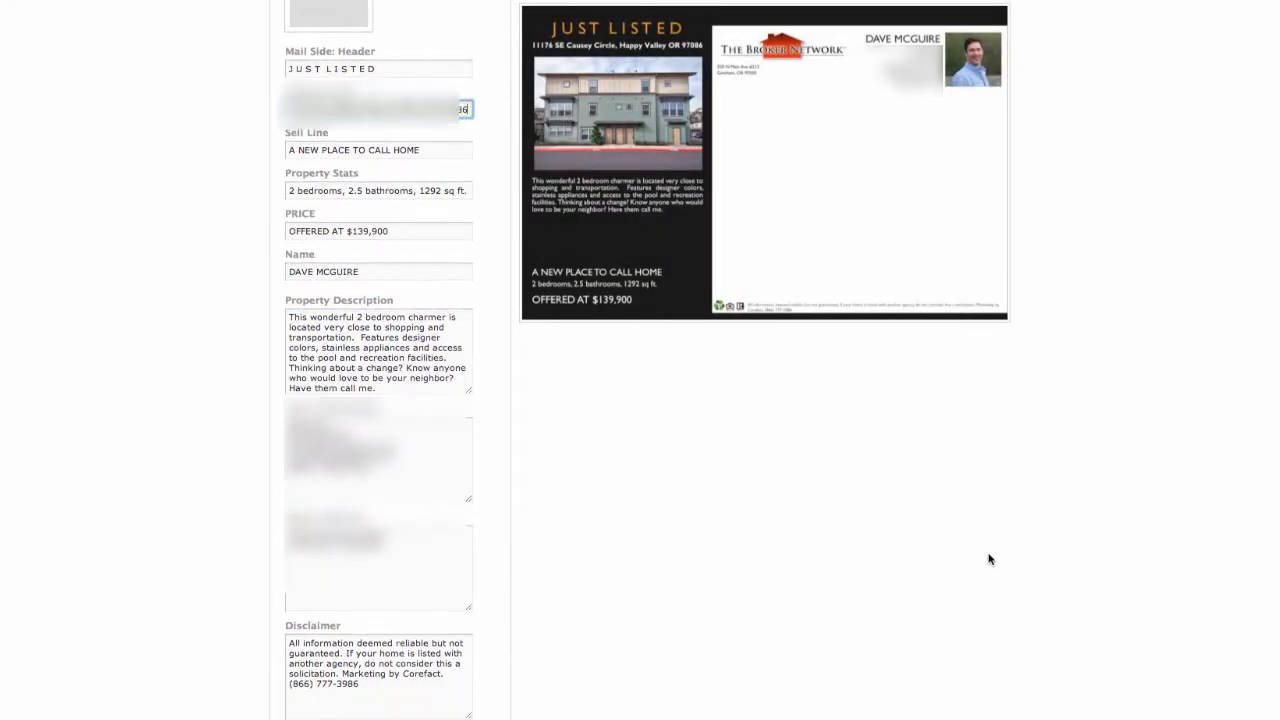
scroll(990, 560, down, 3)
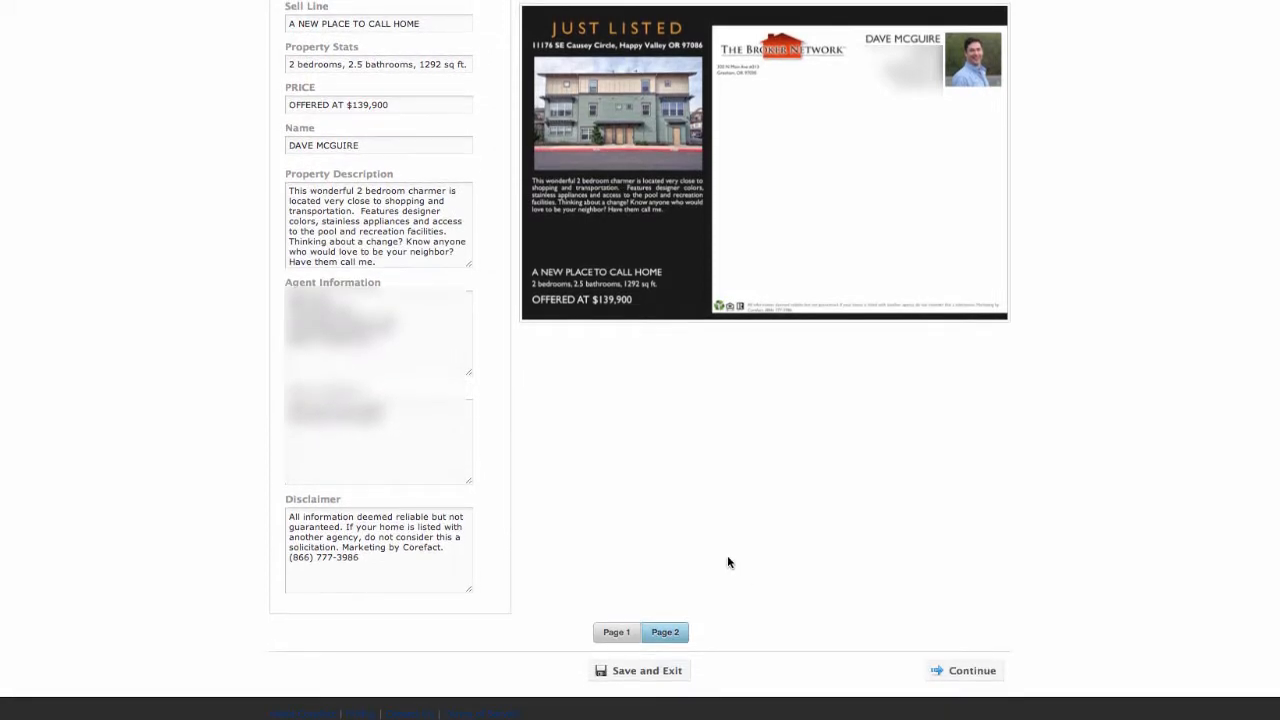
click(960, 671)
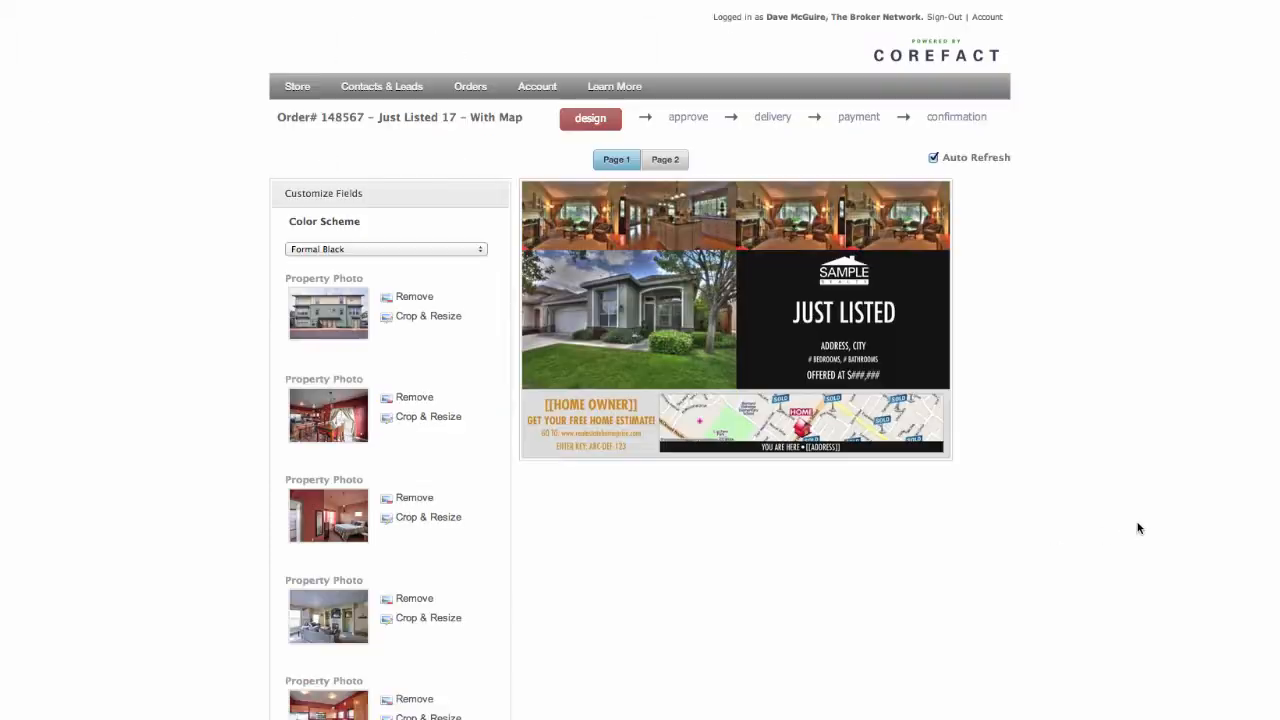
Try the Sky Blue color scheme on the postcard's front and switch back to Formal Black
scroll(360, 249, down, 5)
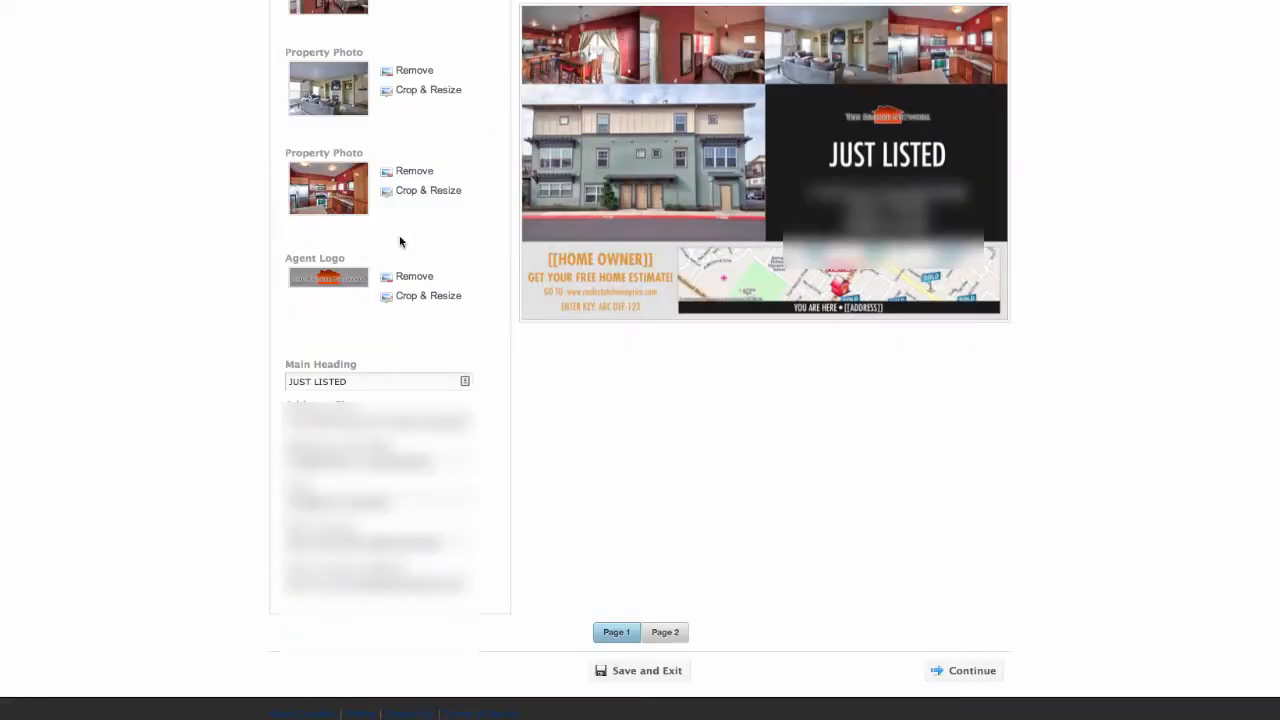
scroll(637, 530, up, 6)
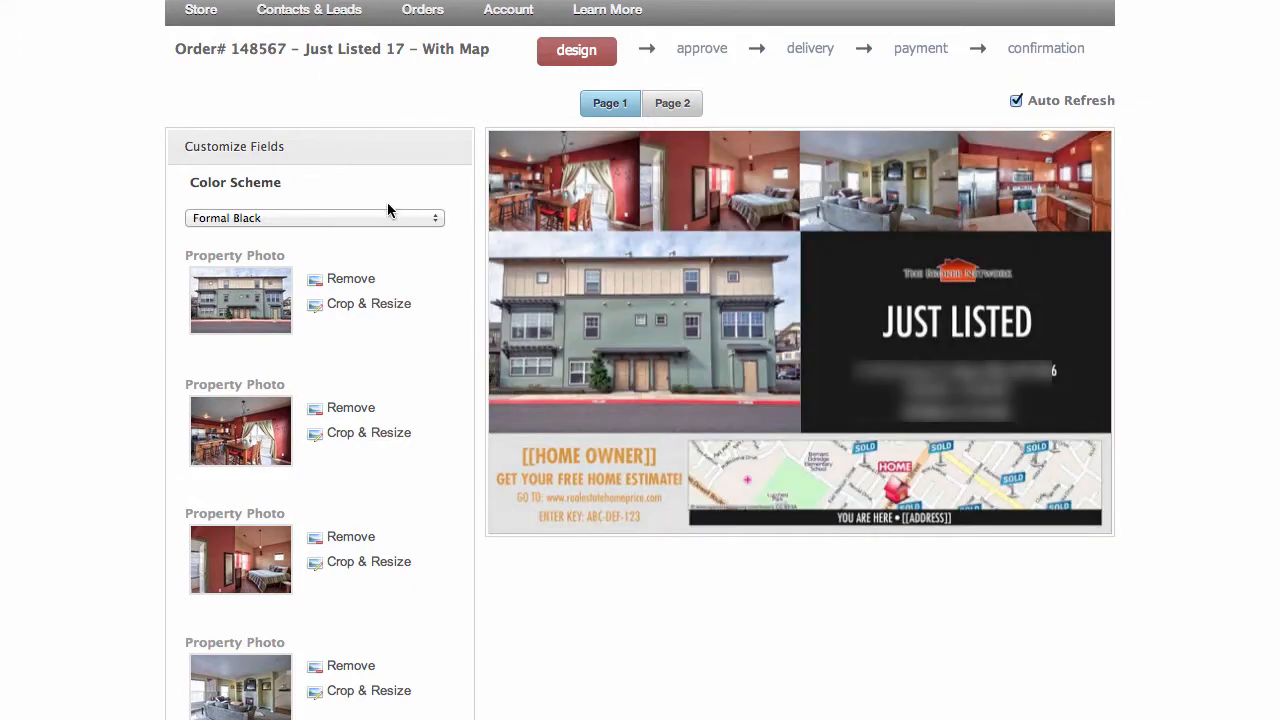
click(383, 219)
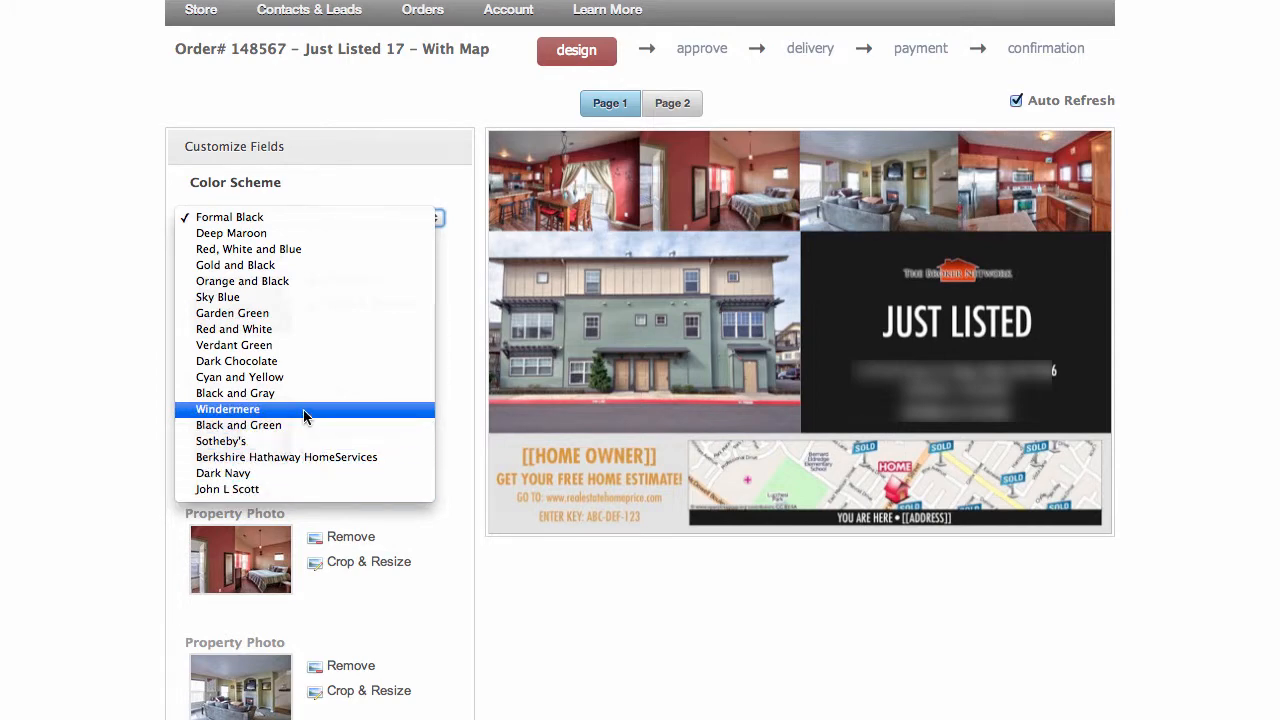
click(290, 297)
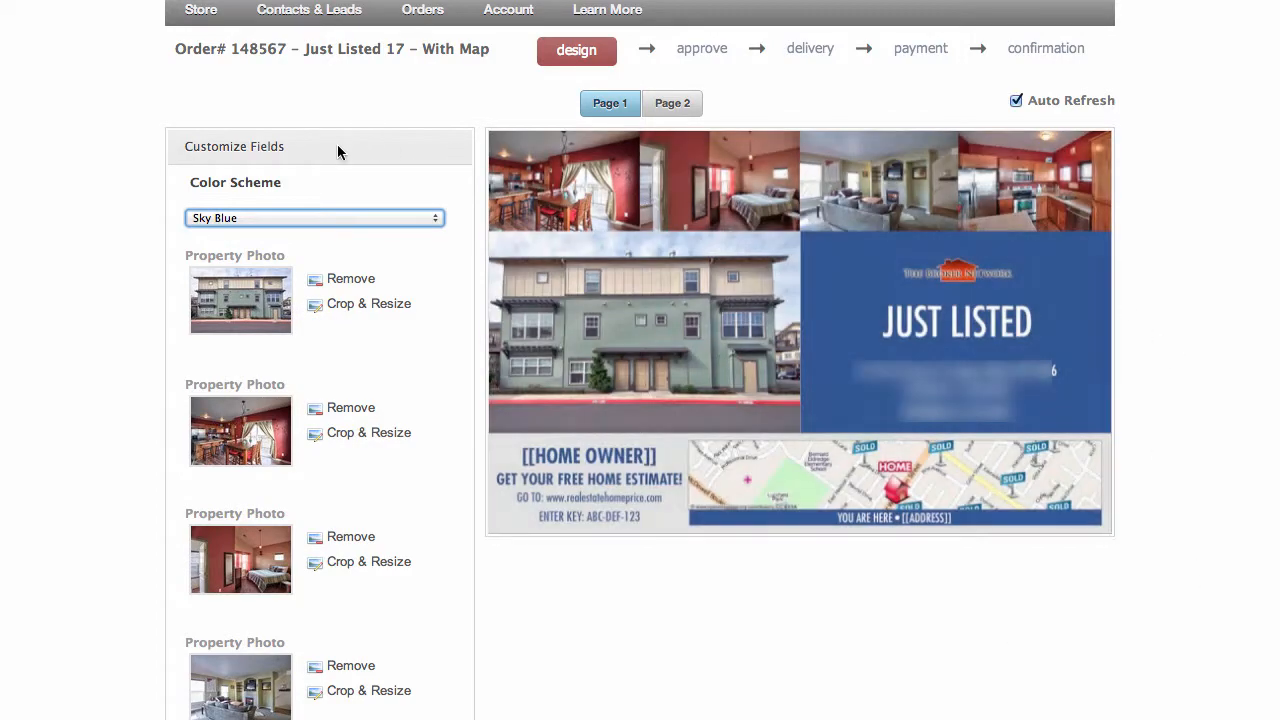
click(360, 221)
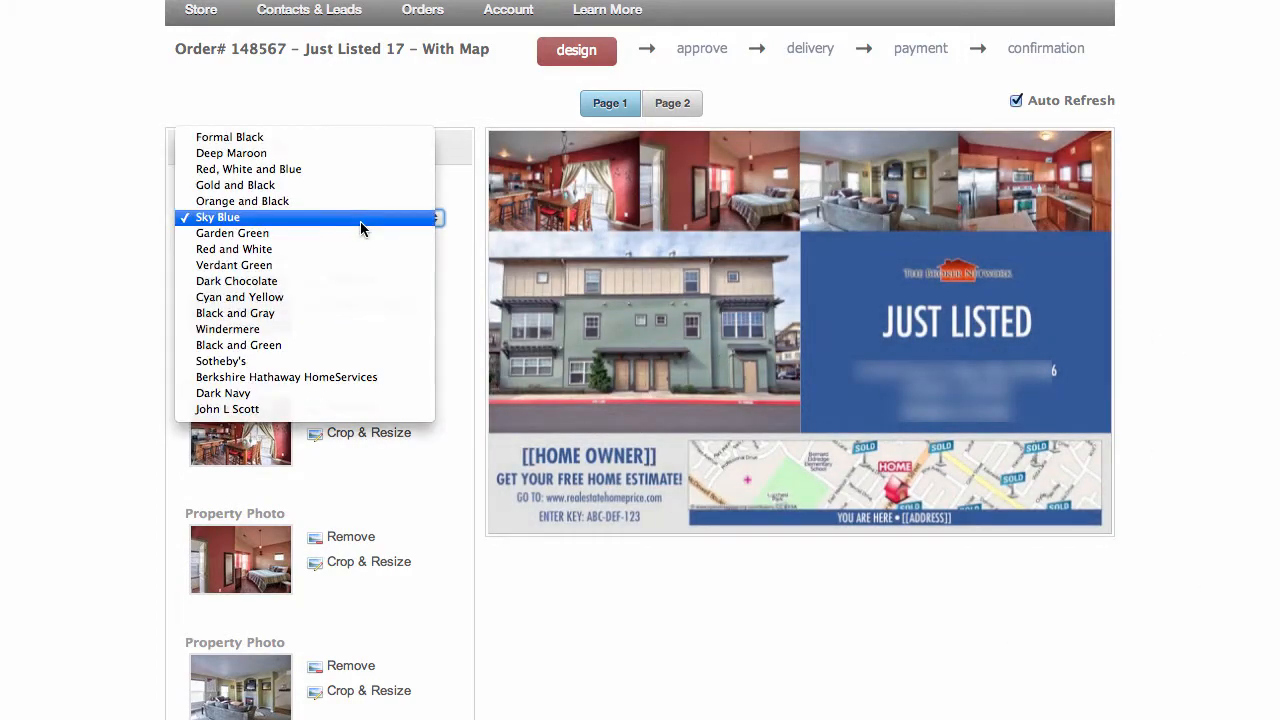
click(334, 137)
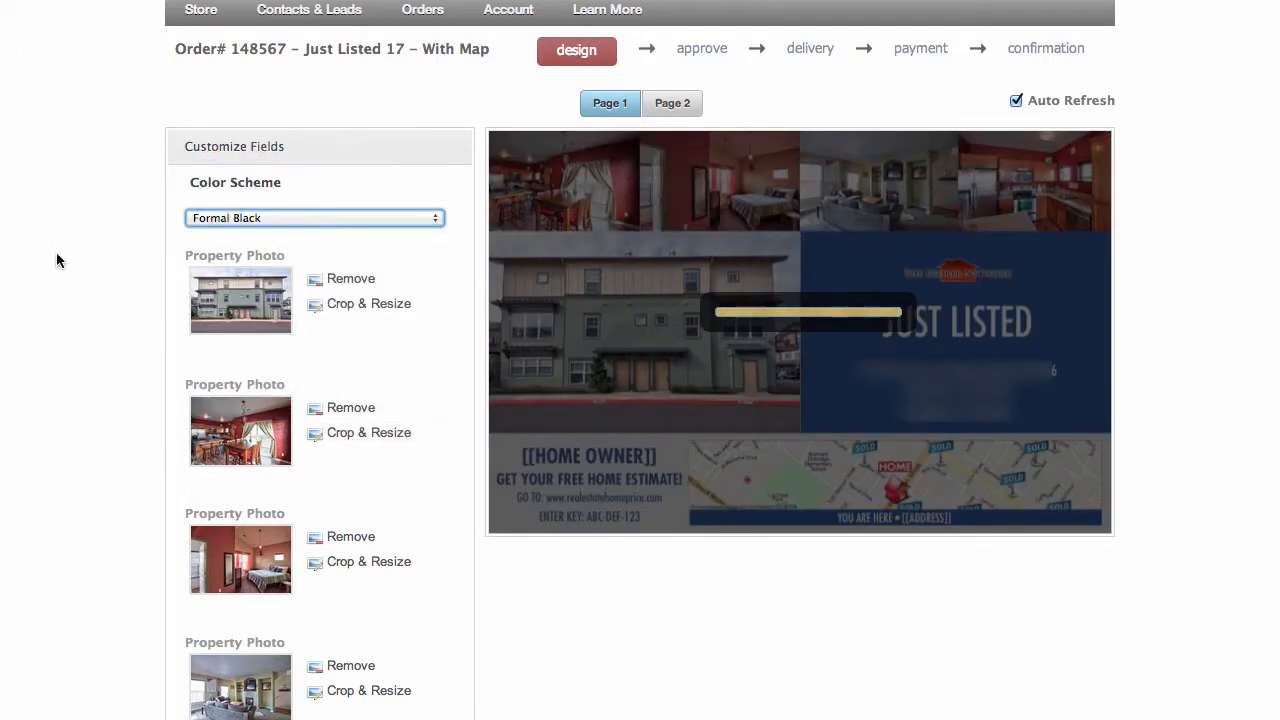
Continue from the design to the approval stage and display the mail side's proof for review
scroll(1022, 708, down, 3)
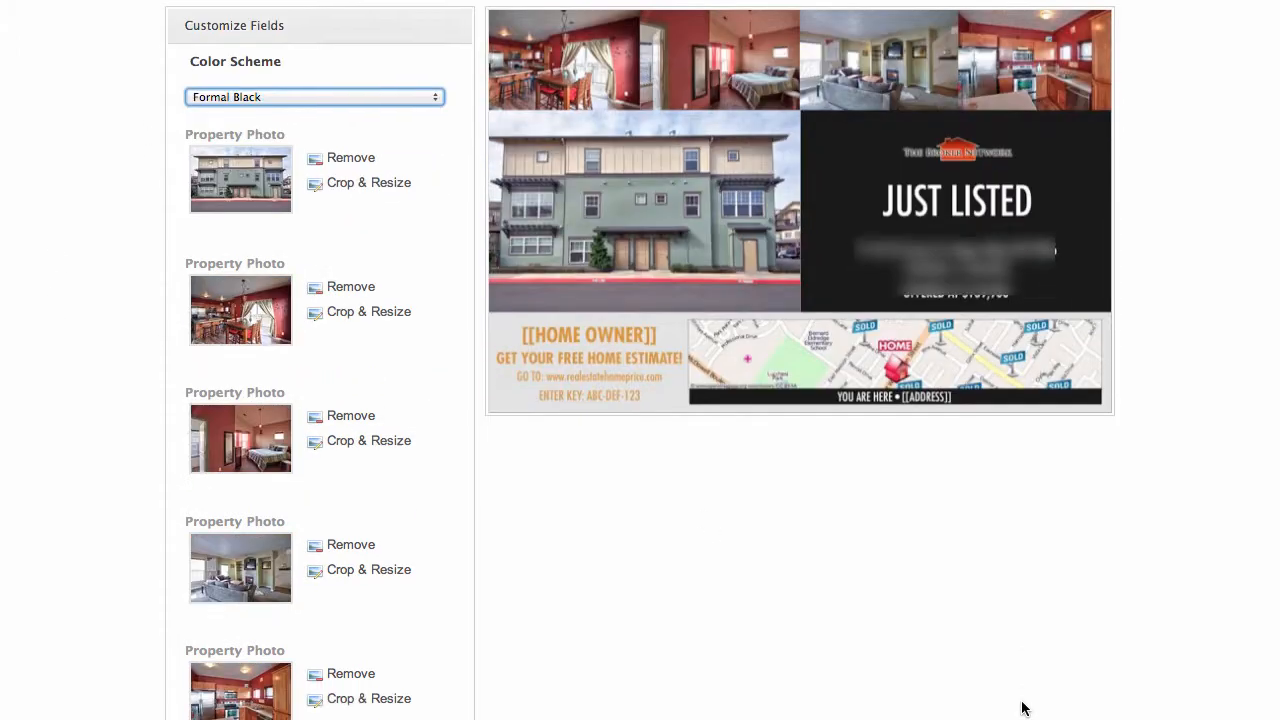
scroll(1022, 708, down, 2)
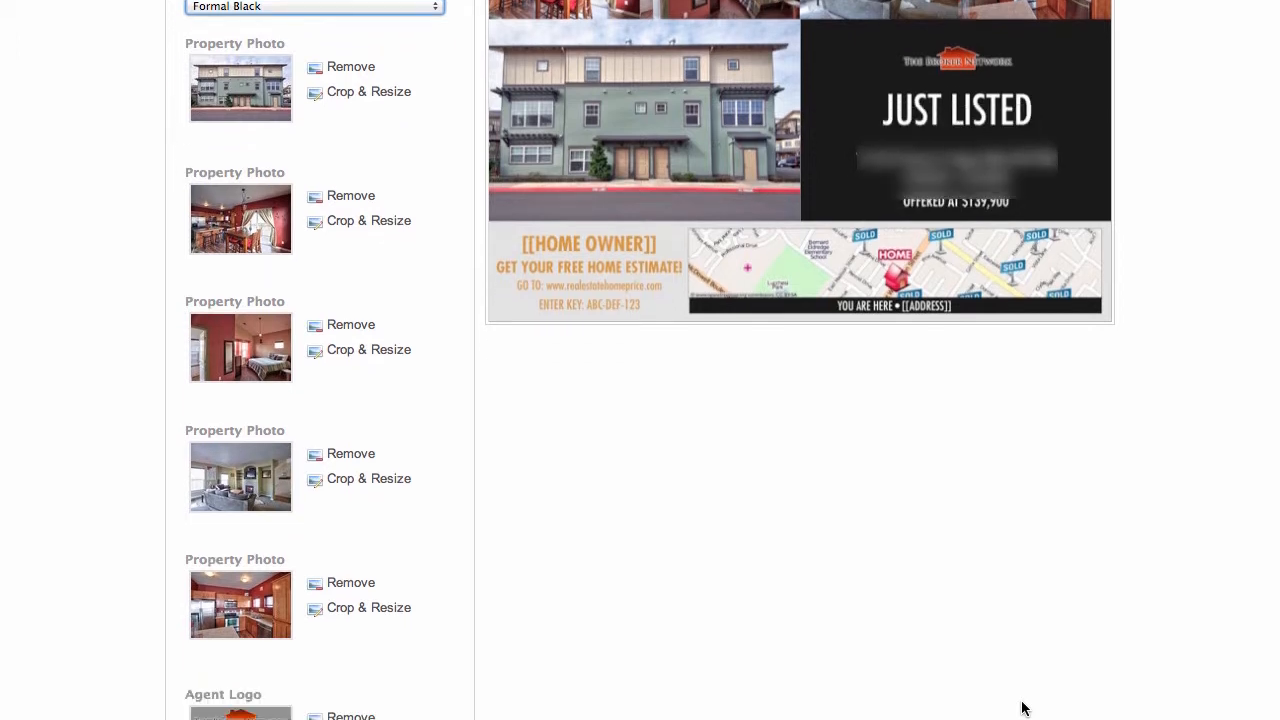
scroll(1022, 708, down, 7)
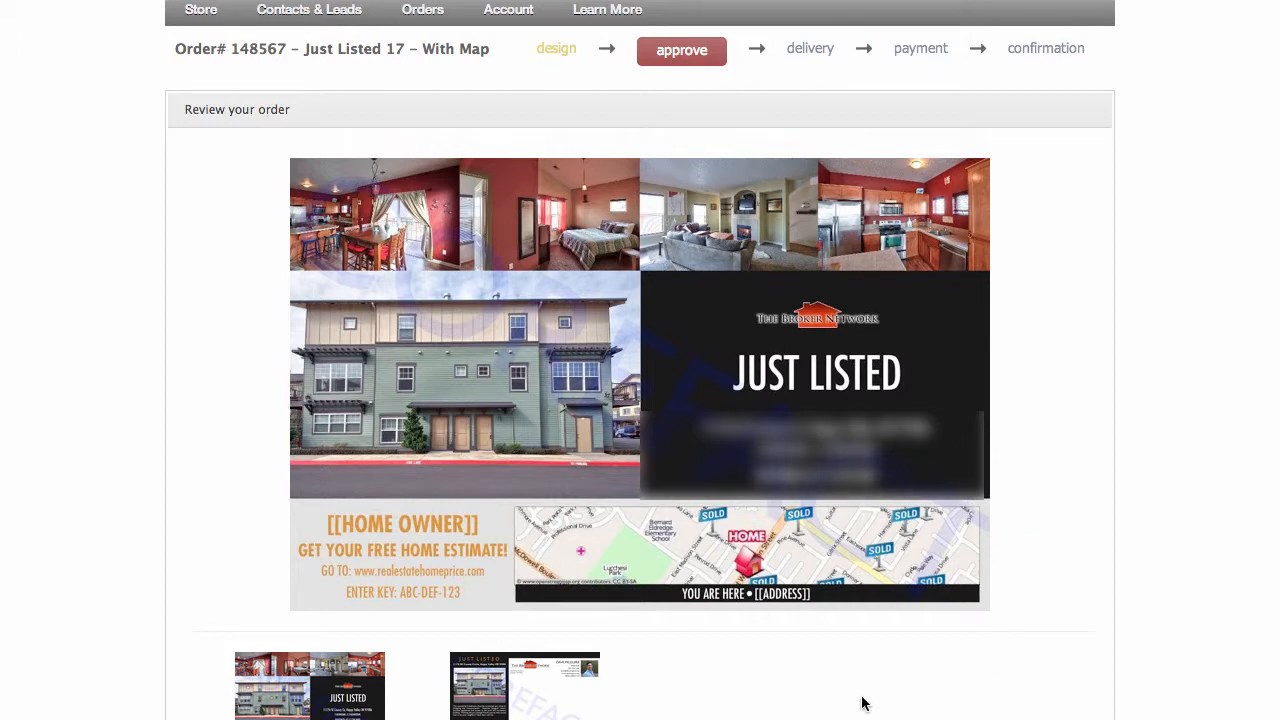
click(505, 700)
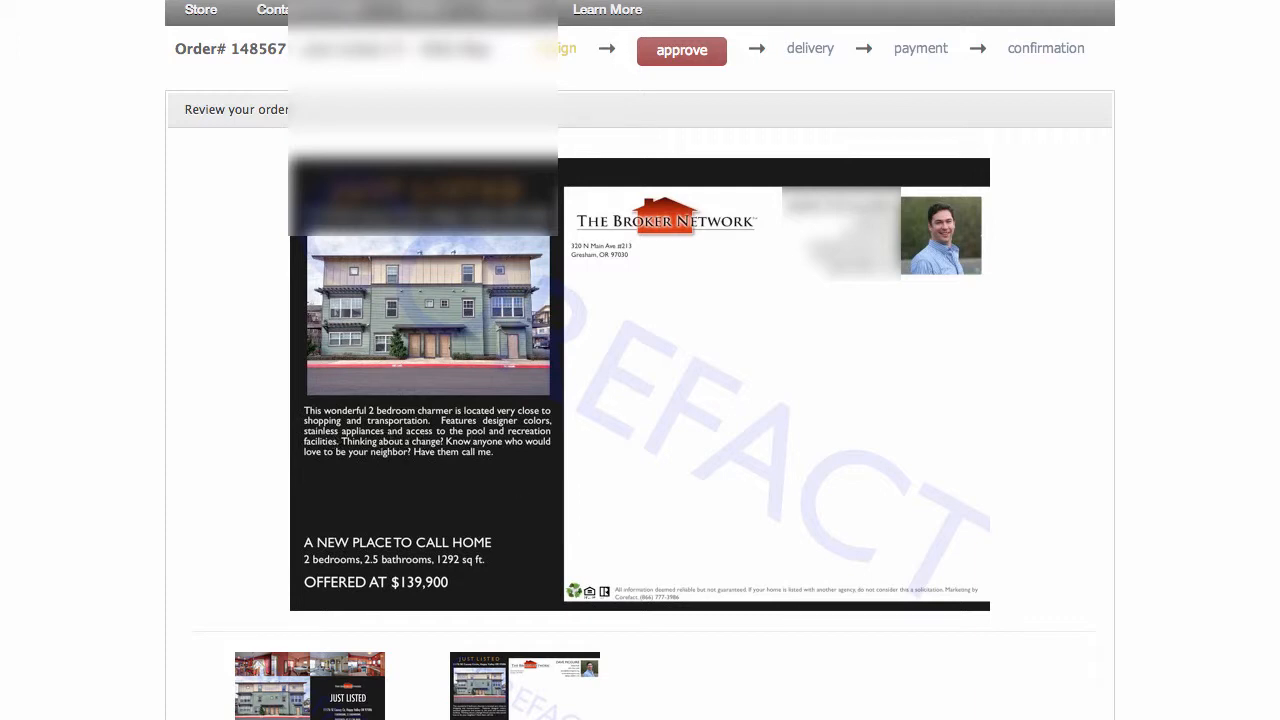
Accept all conditions of the customer agreement and approve the postcard proof
scroll(470, 600, down, 5)
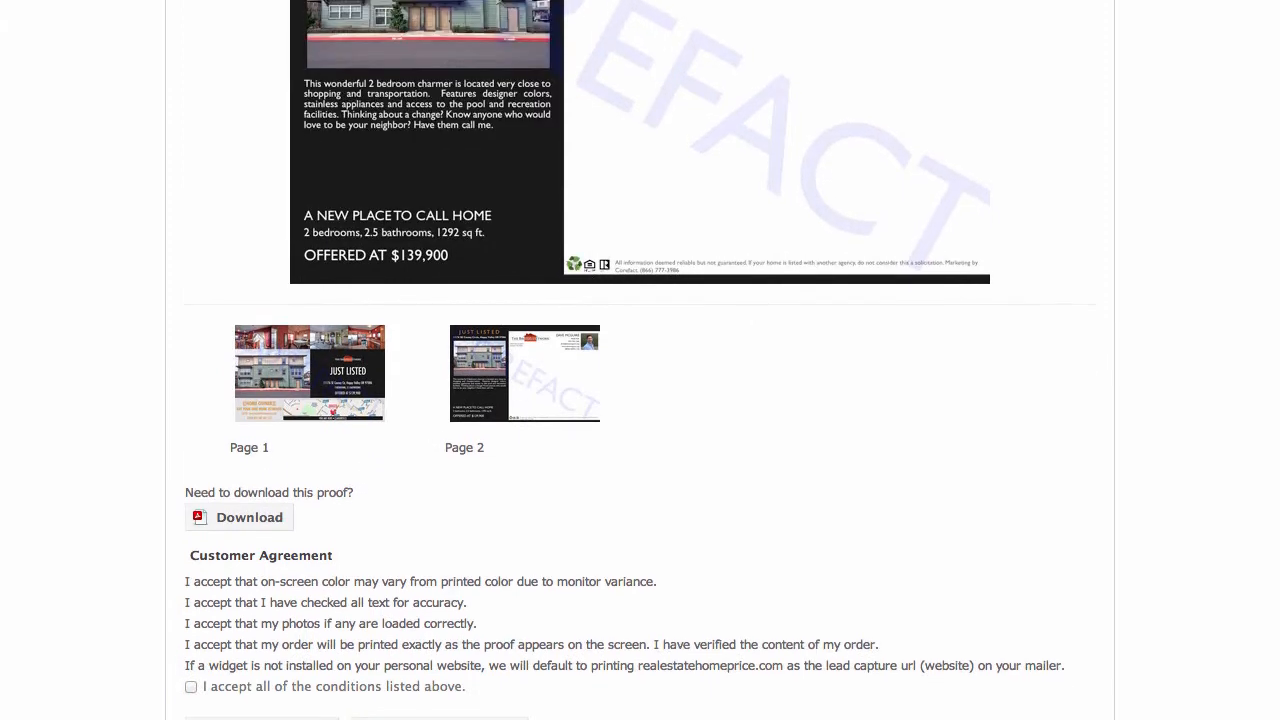
click(467, 555)
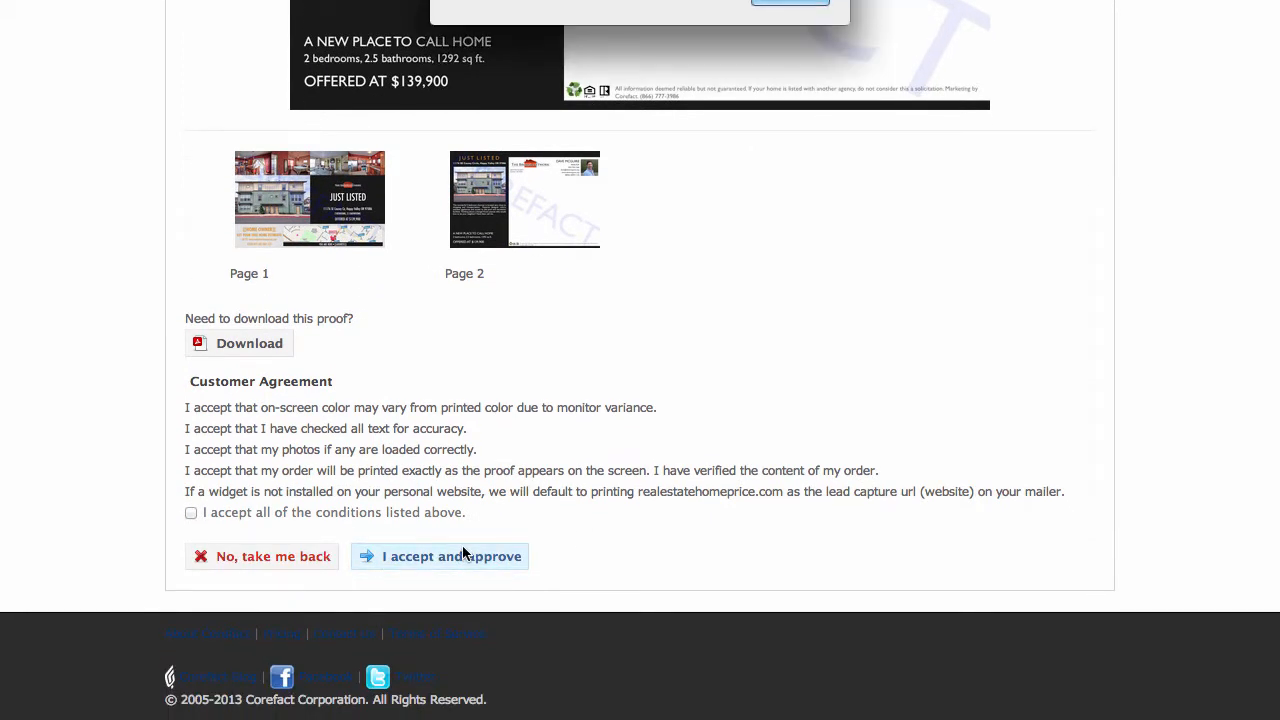
key(Return)
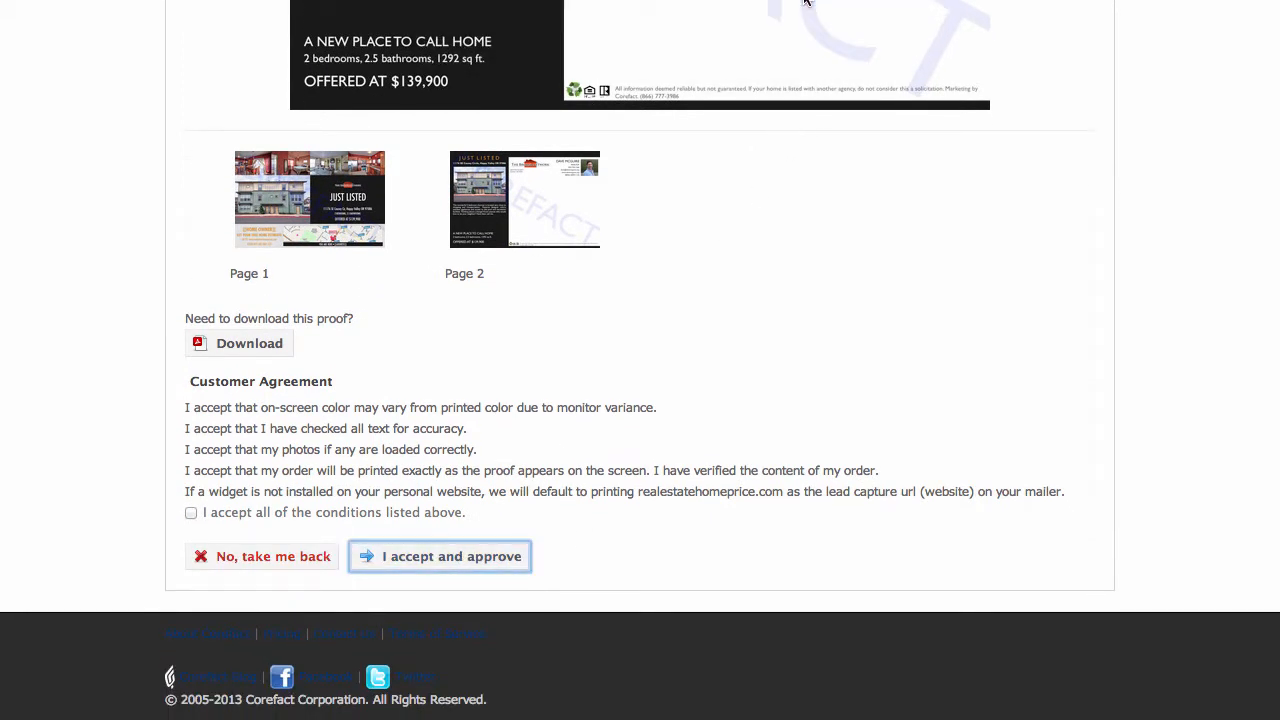
click(190, 512)
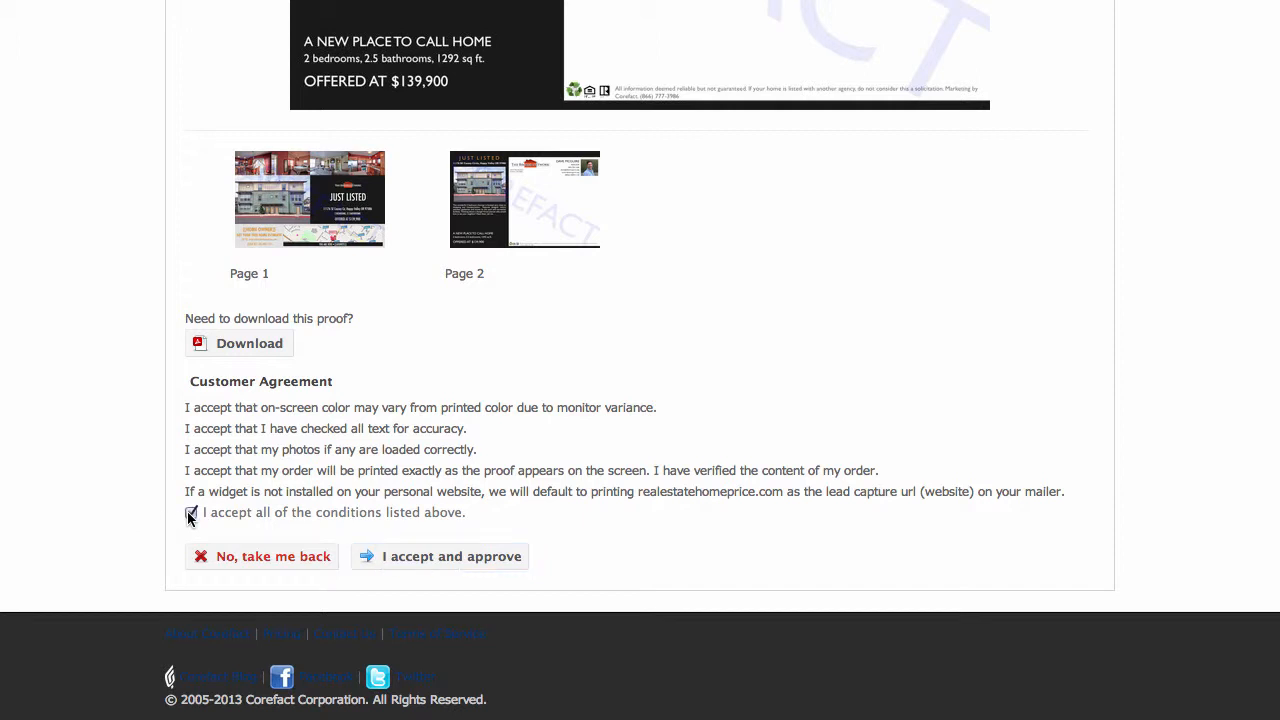
click(417, 563)
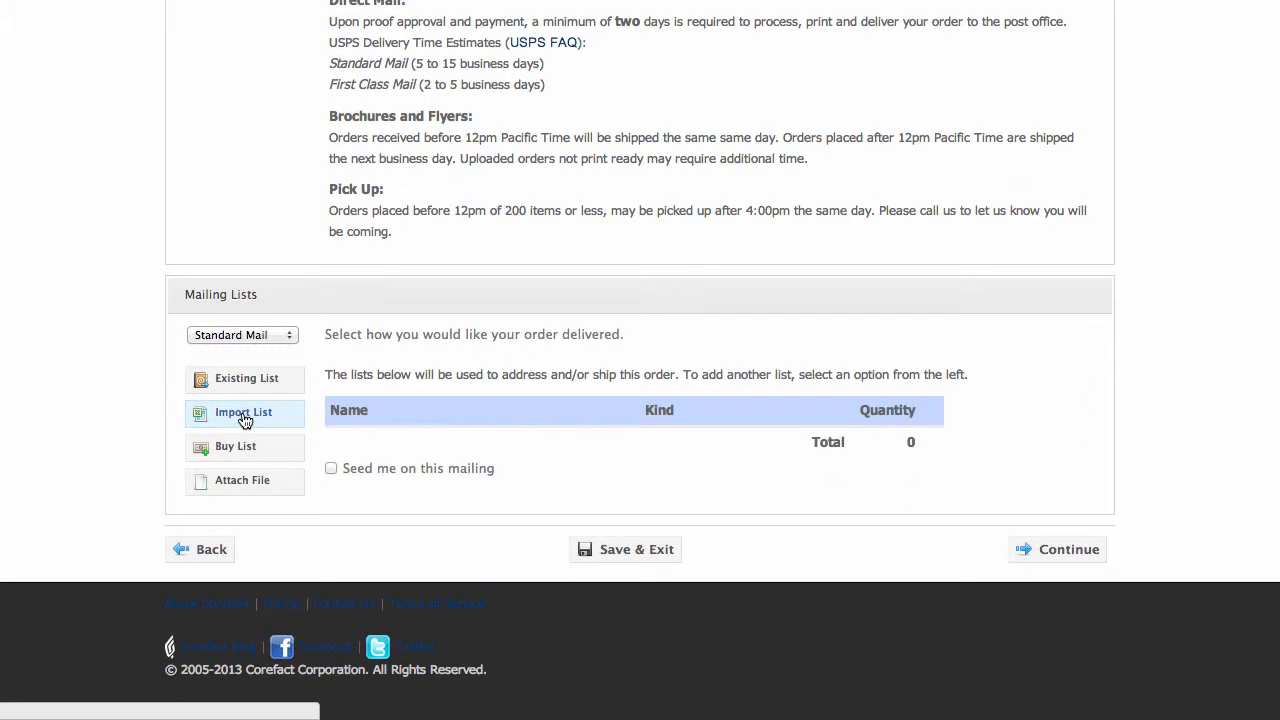
Upload the "200 Around" .xls spreadsheet as an imported mailing list for the Standard Mail order
click(243, 414)
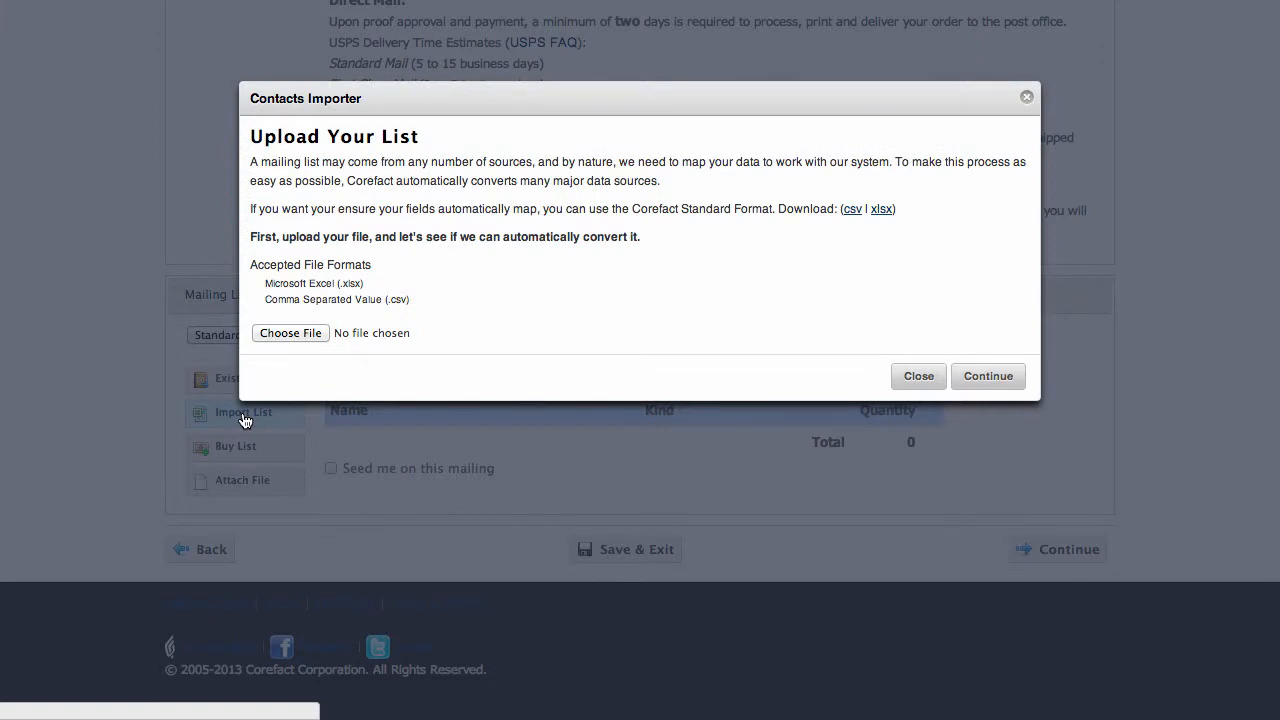
click(309, 334)
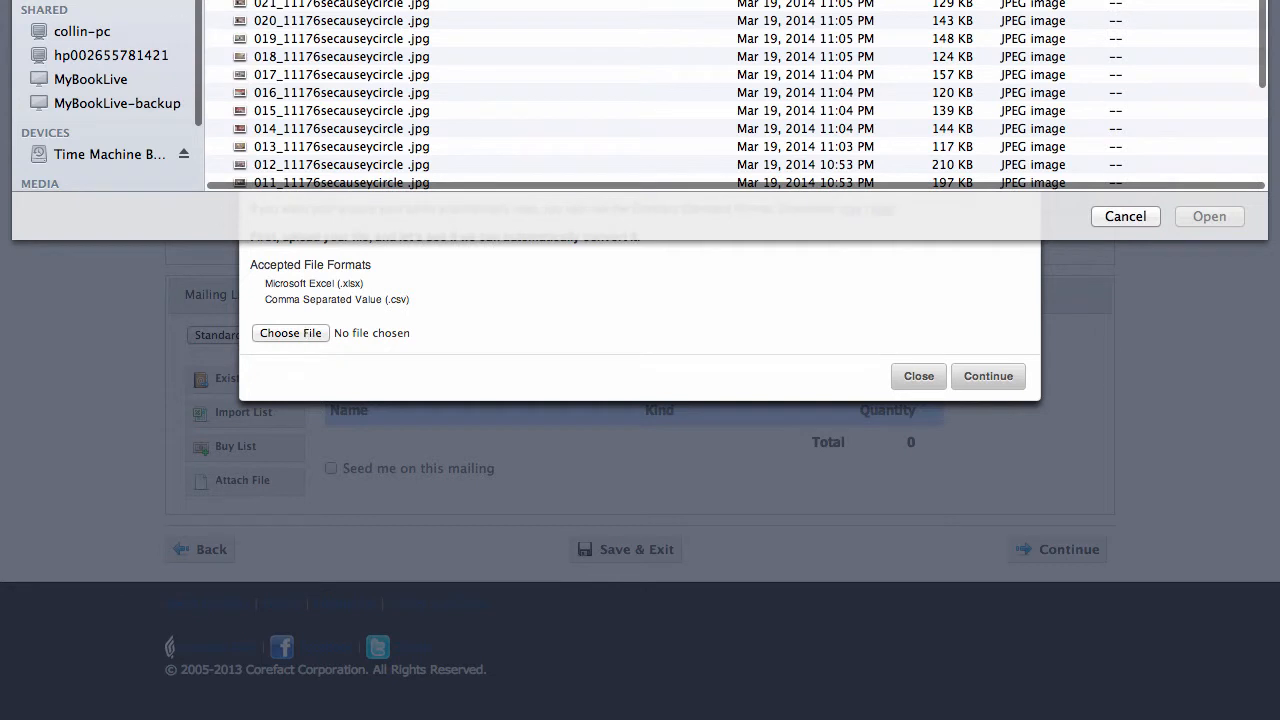
scroll(736, 95, down, 10)
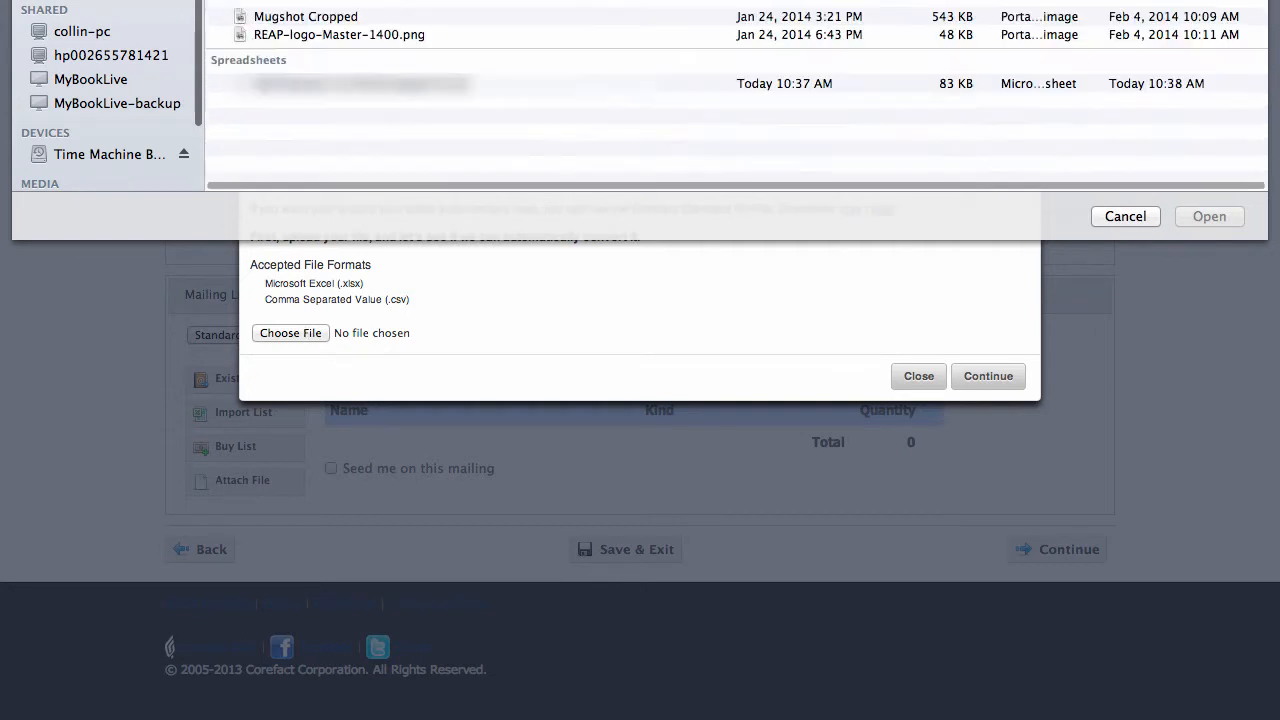
click(357, 85)
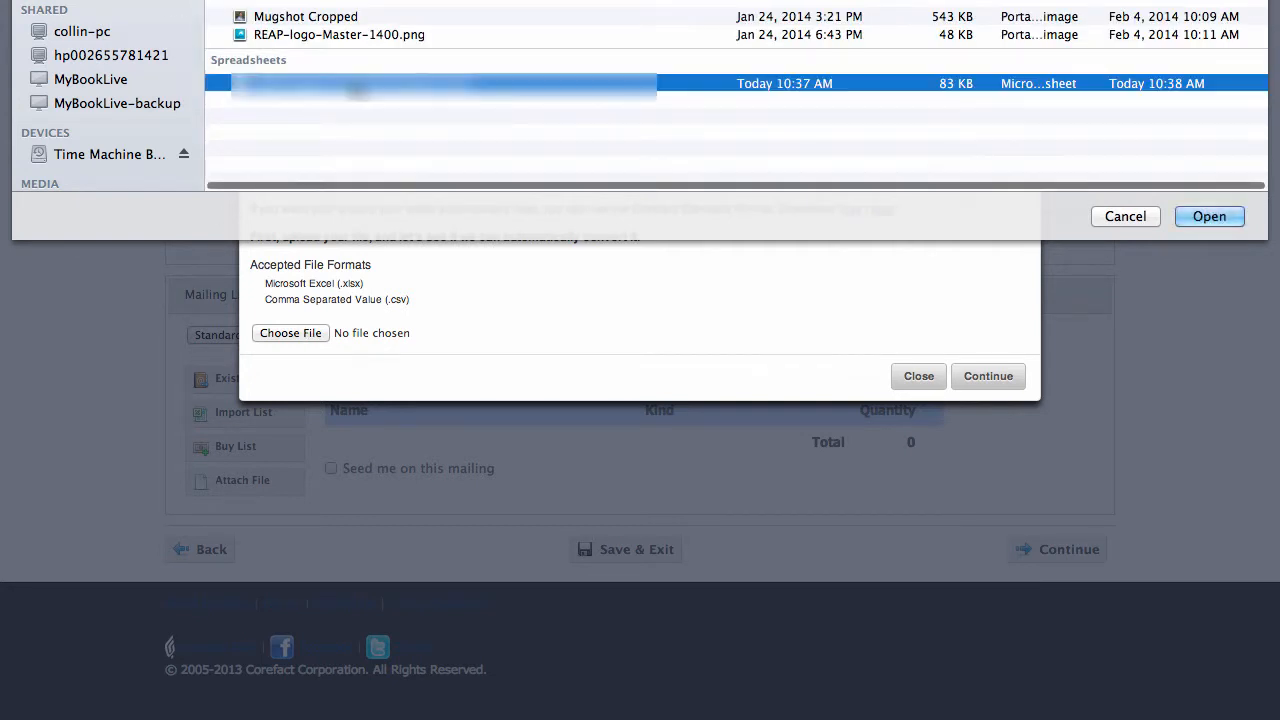
click(1208, 218)
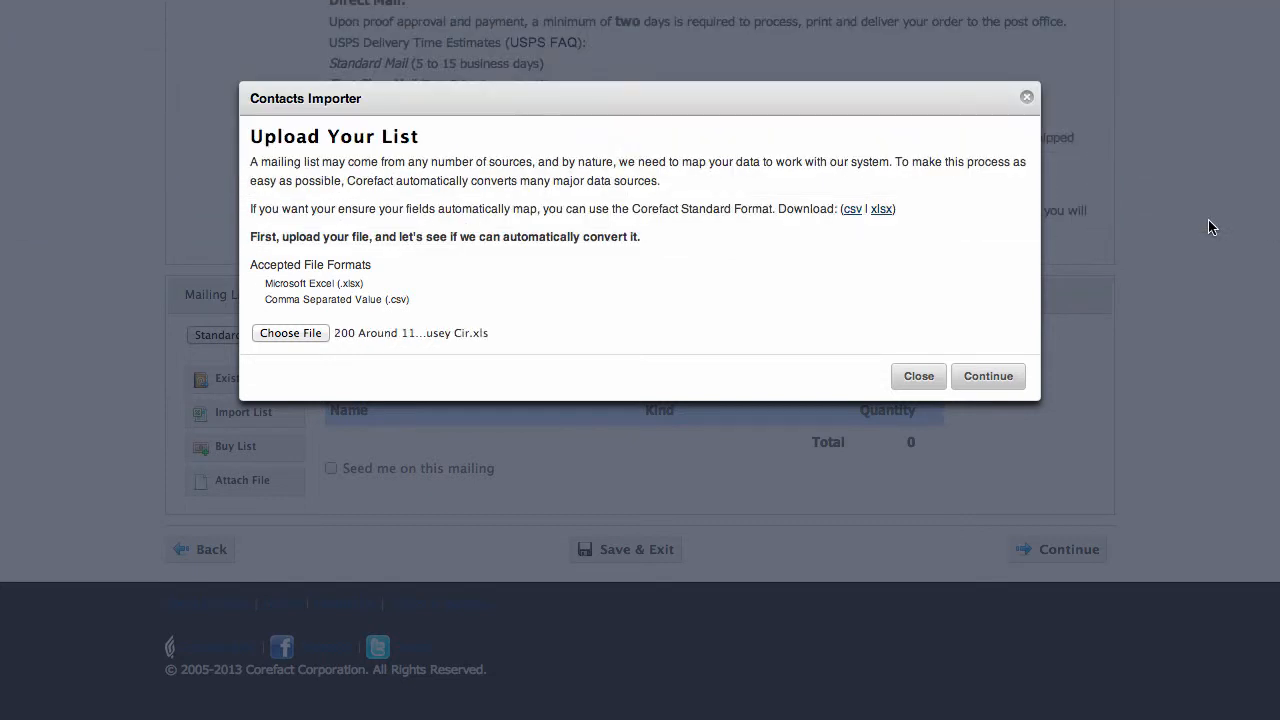
click(995, 376)
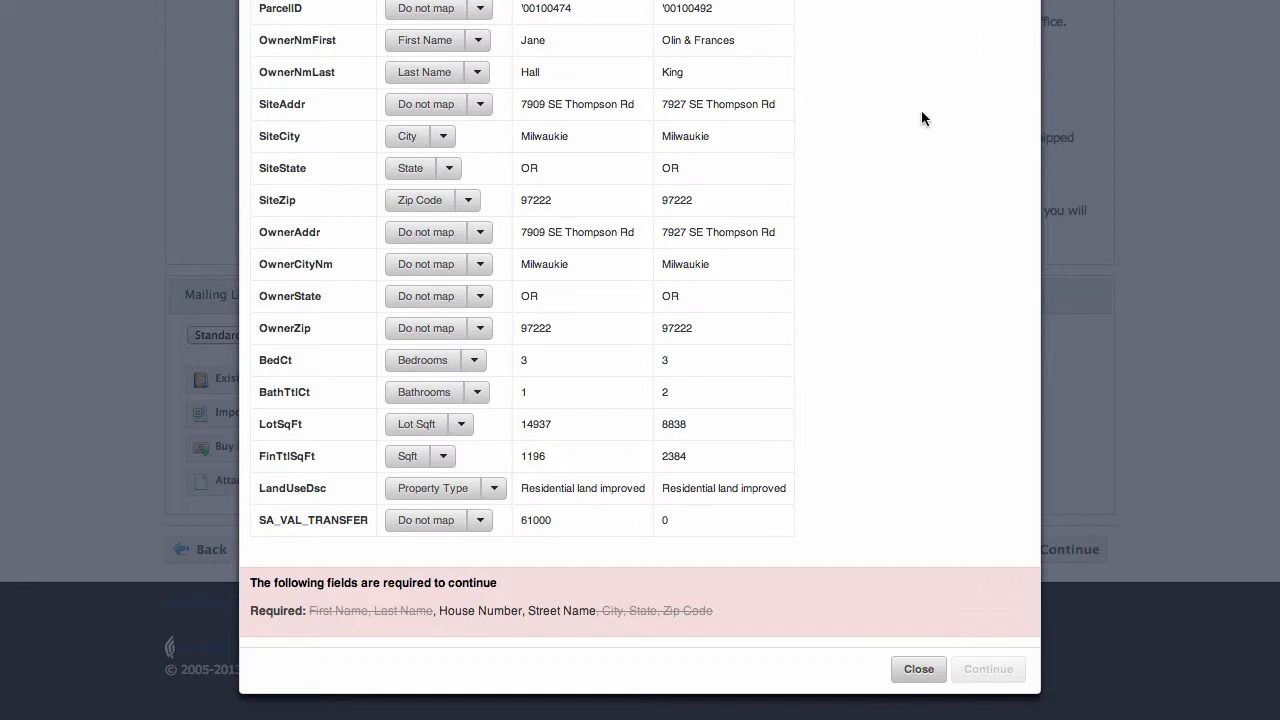
Map the list's SiteAddr column to the site's street address as House Number and Name, and continue the import
scroll(829, 63, up, 3)
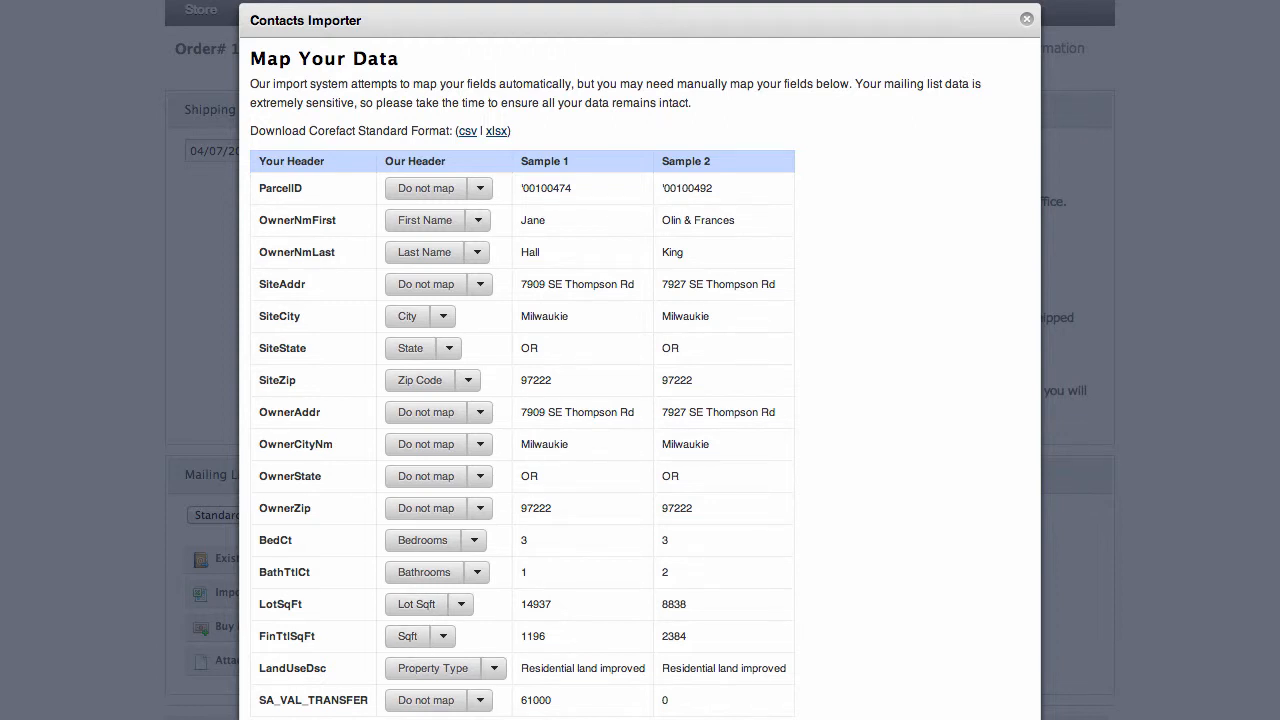
scroll(429, 617, down, 4)
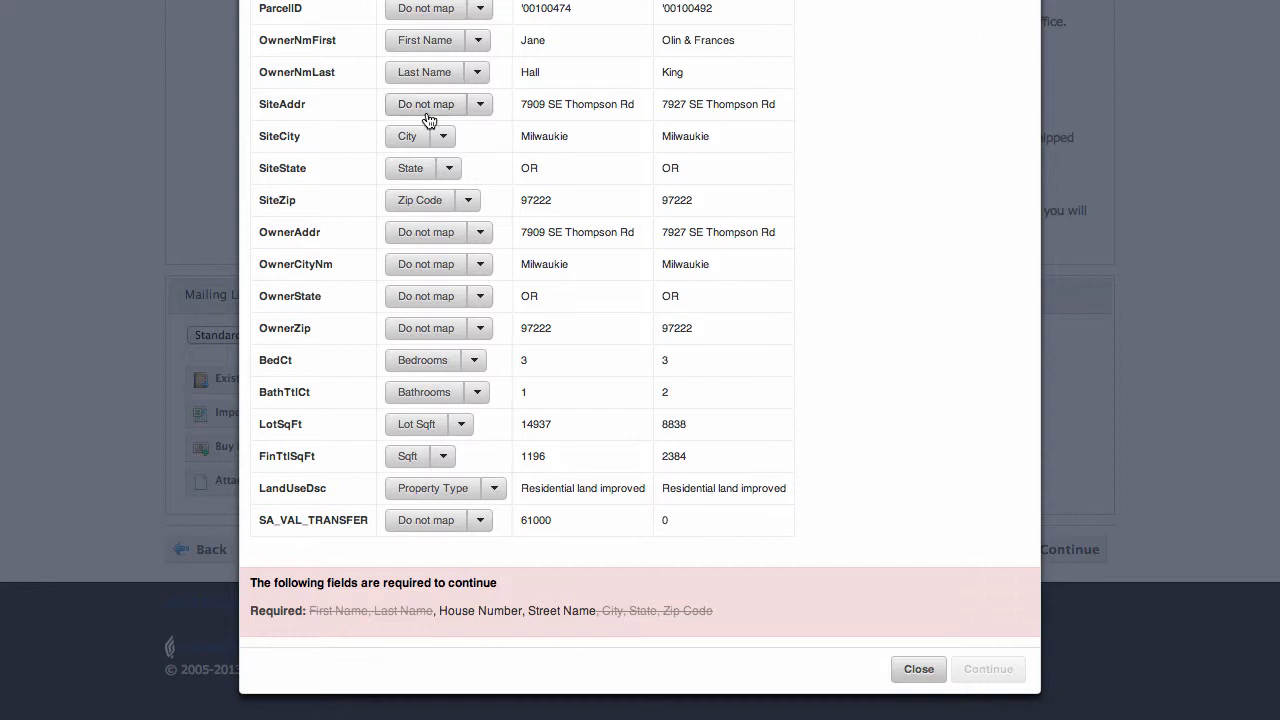
click(480, 105)
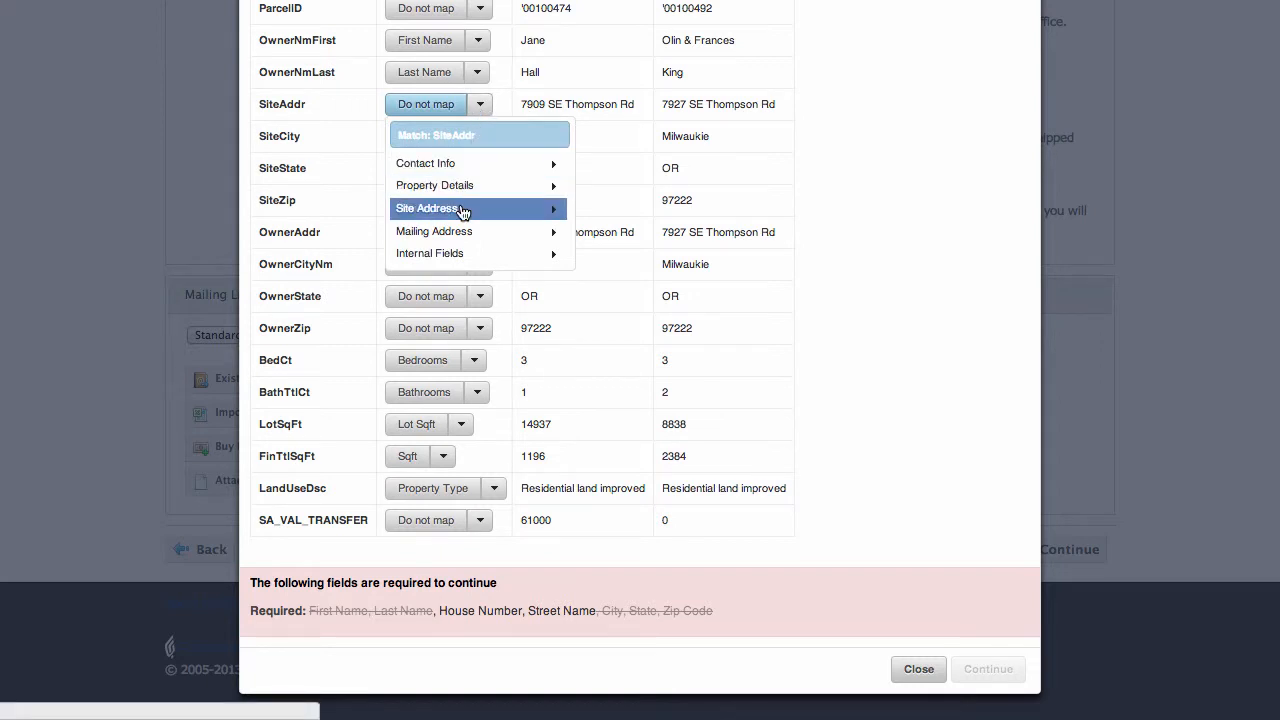
click(500, 216)
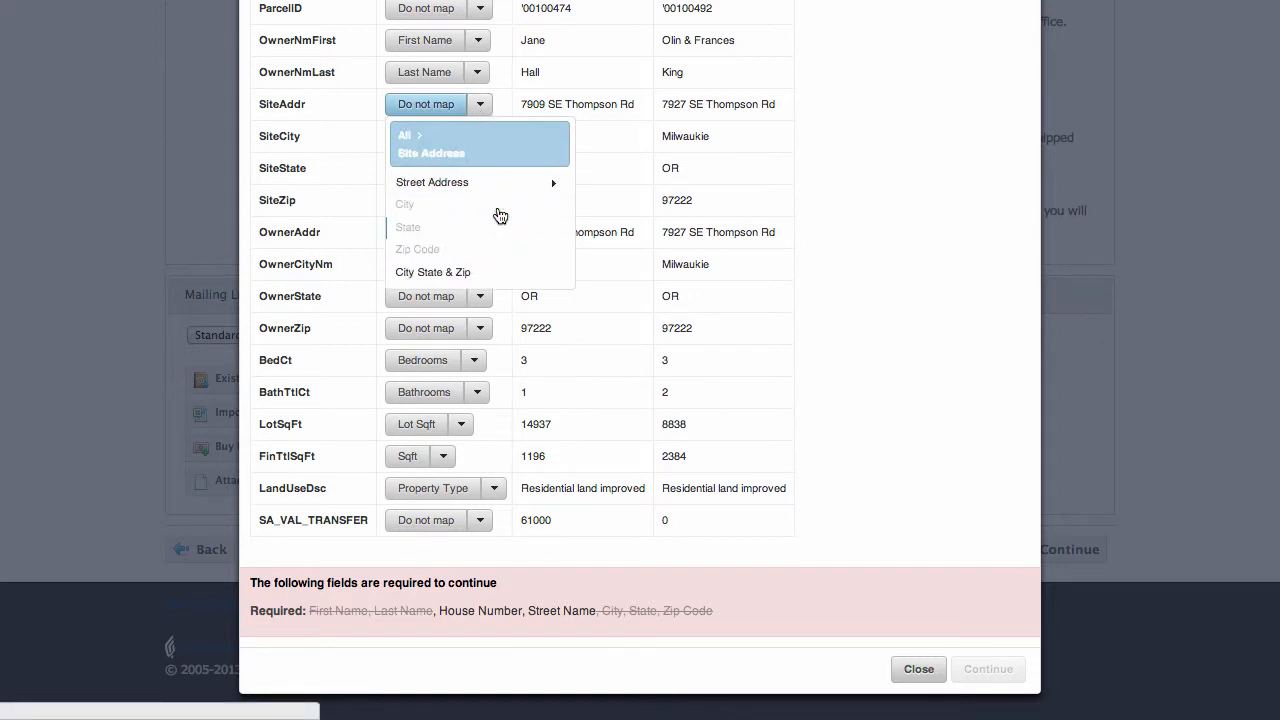
click(488, 190)
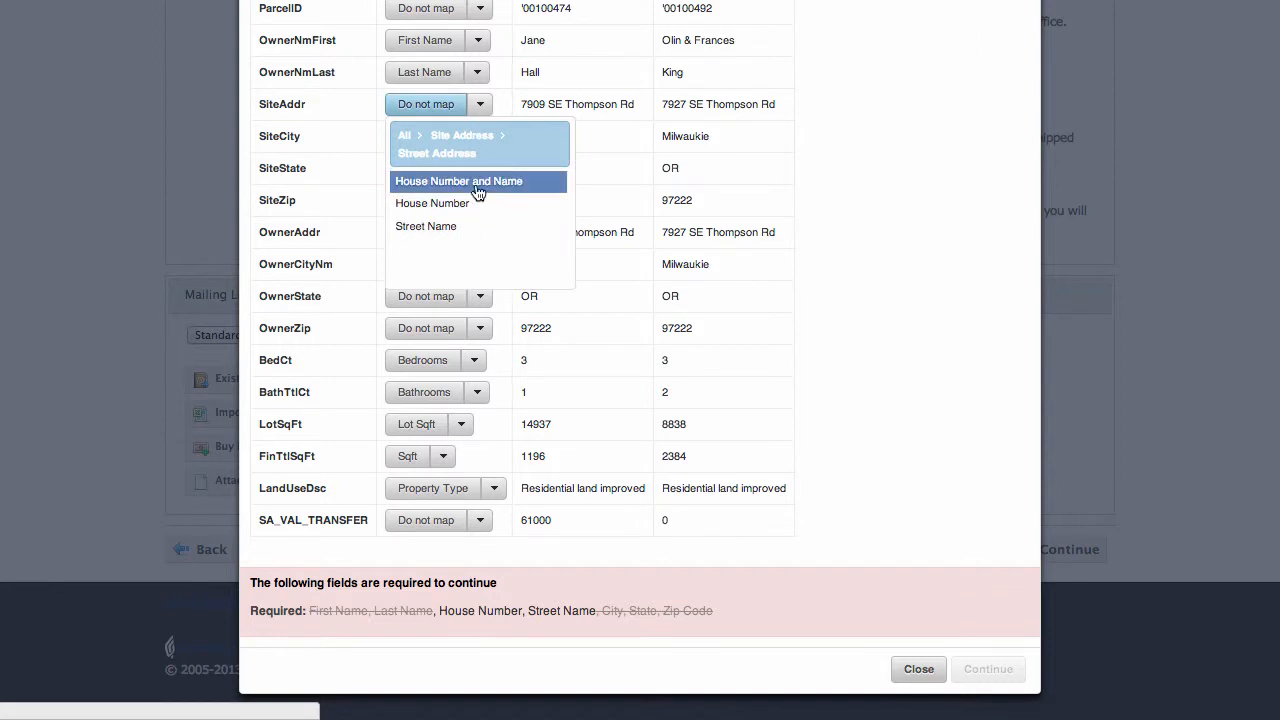
click(459, 184)
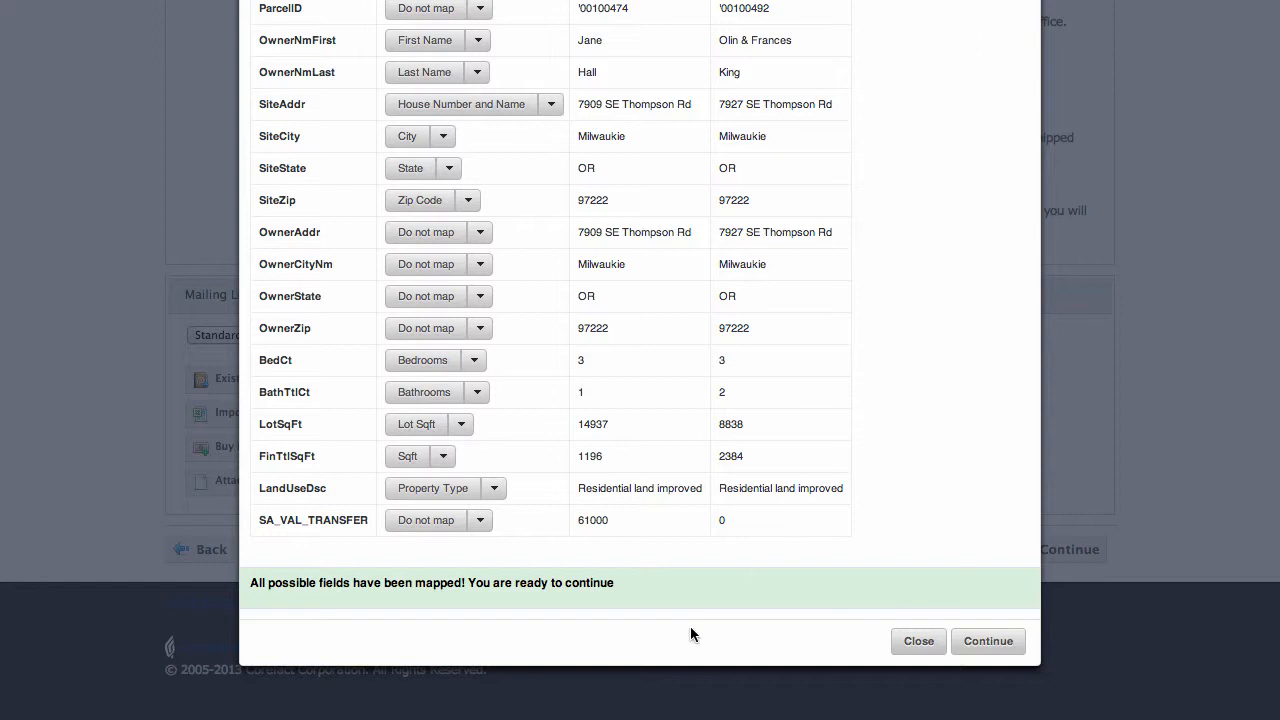
click(1012, 644)
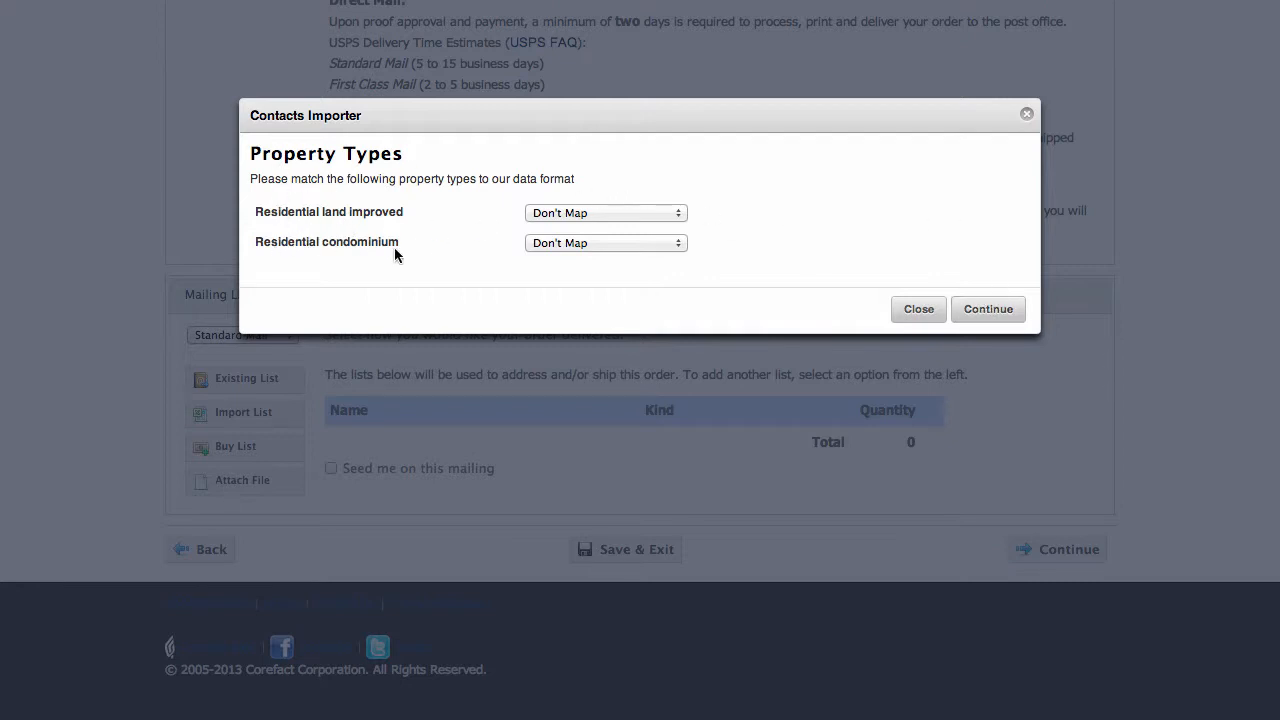
Match the Residential condominium property type to Condo/Townhouse and continue the import
click(644, 243)
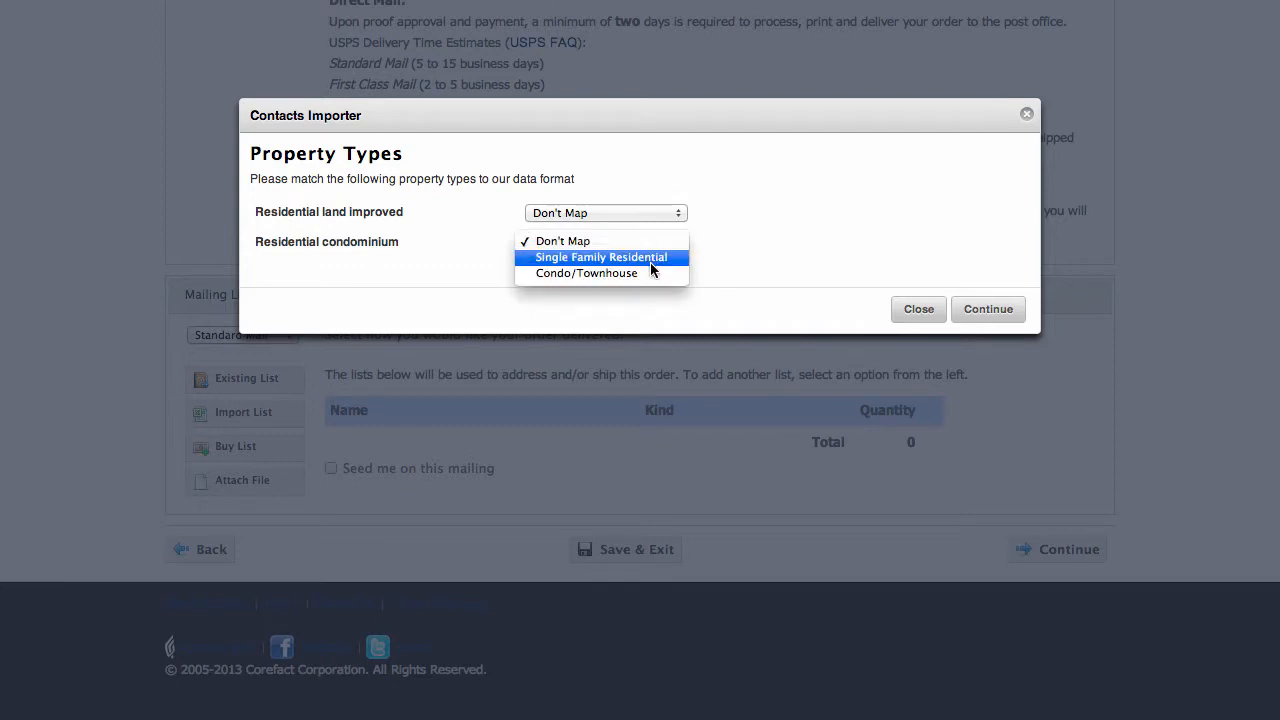
click(648, 274)
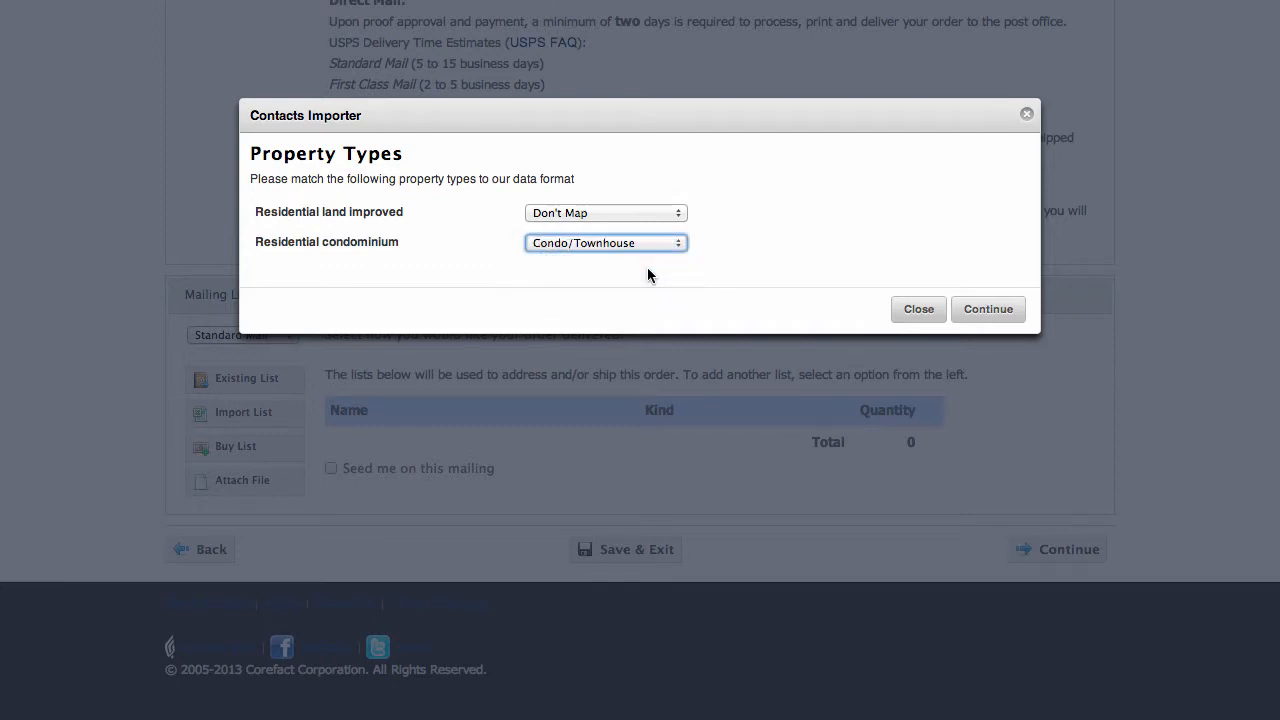
click(976, 311)
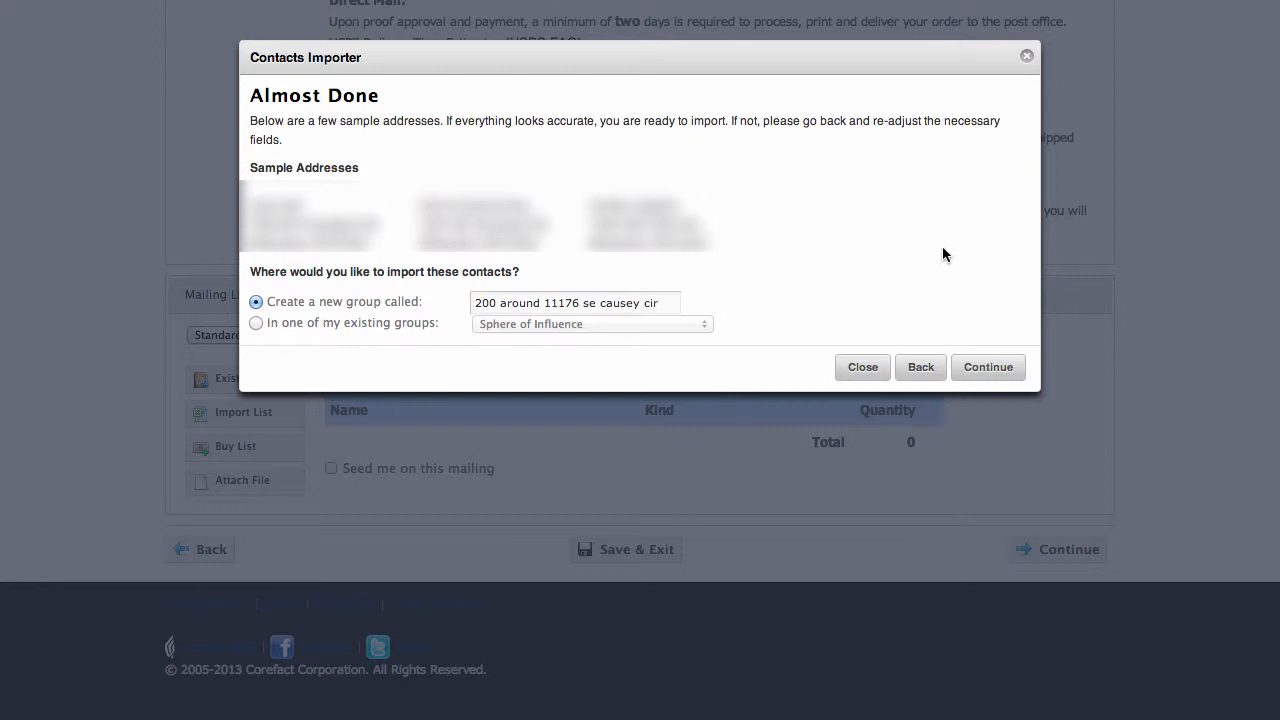
Import the contacts into a new group under the suggested name and continue the order to the payment stage
click(986, 367)
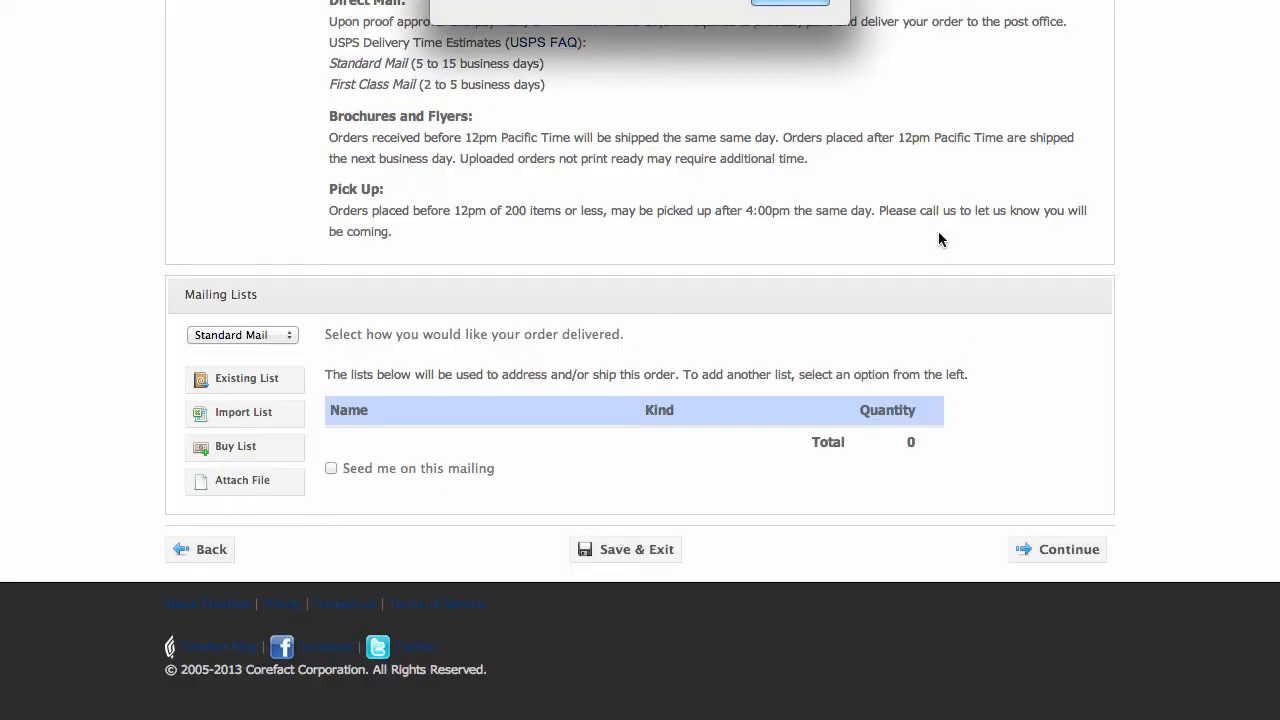
click(797, 3)
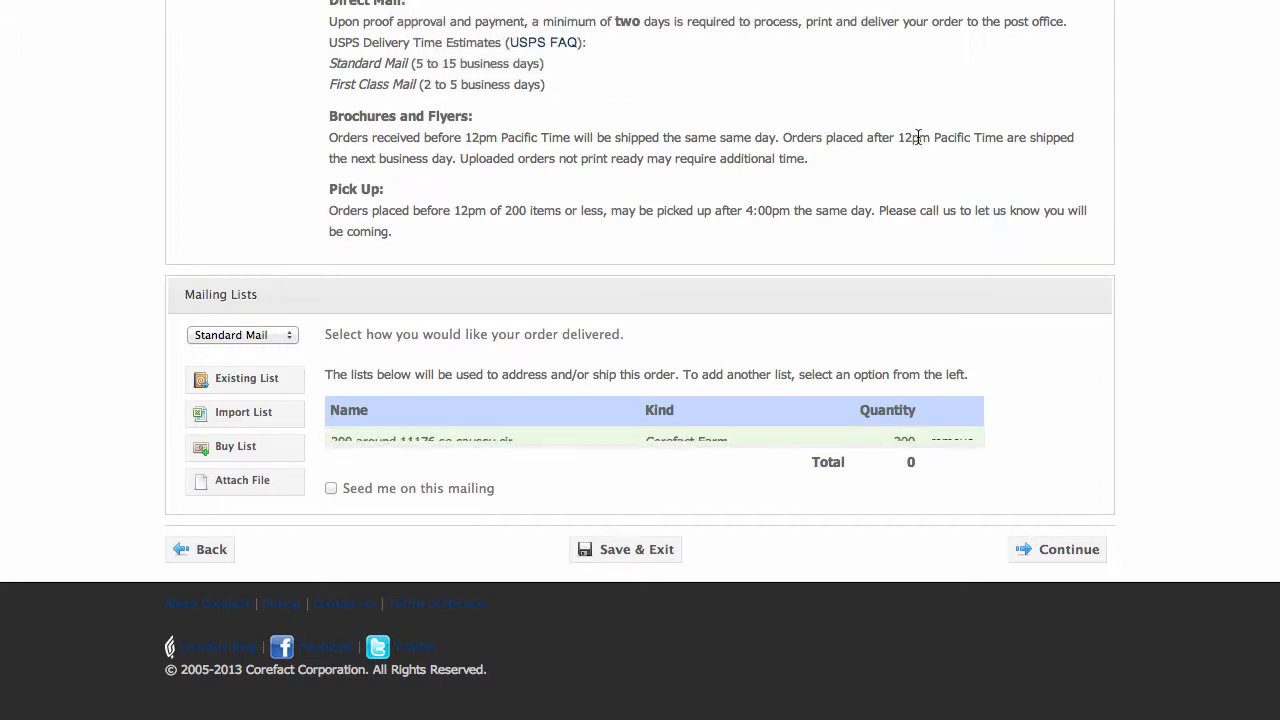
click(1031, 566)
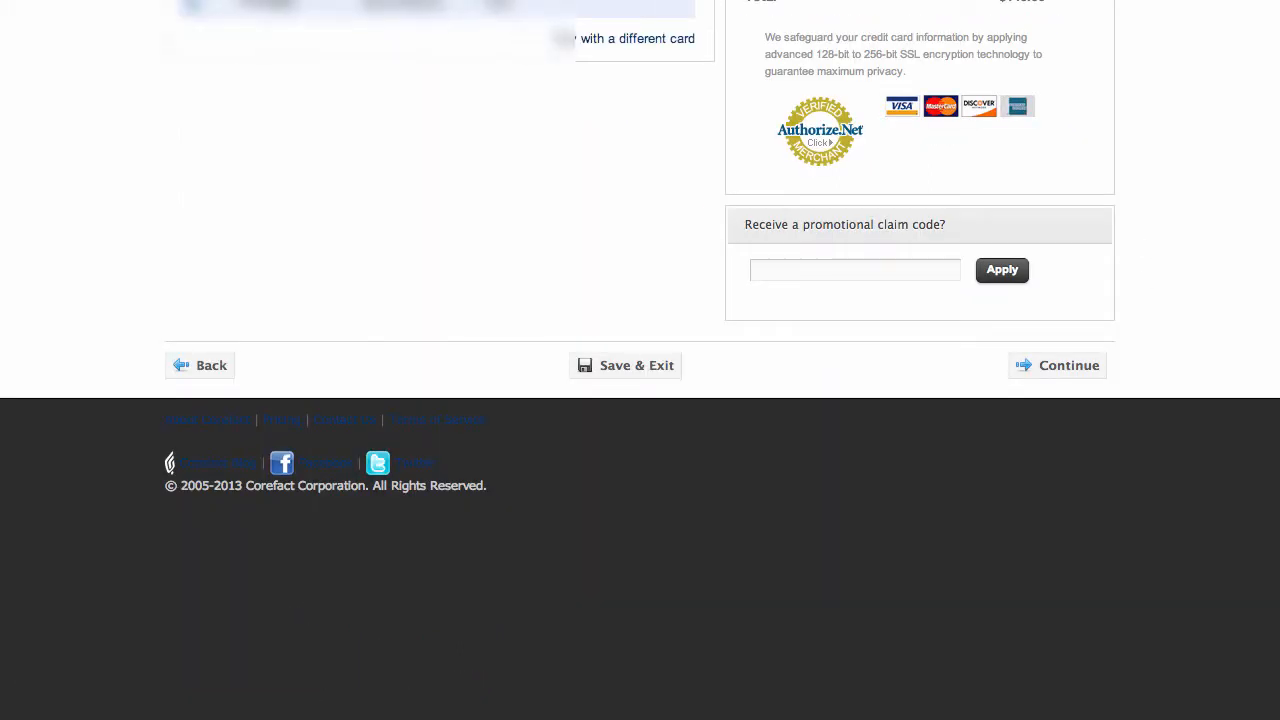
scroll(557, 131, up, 5)
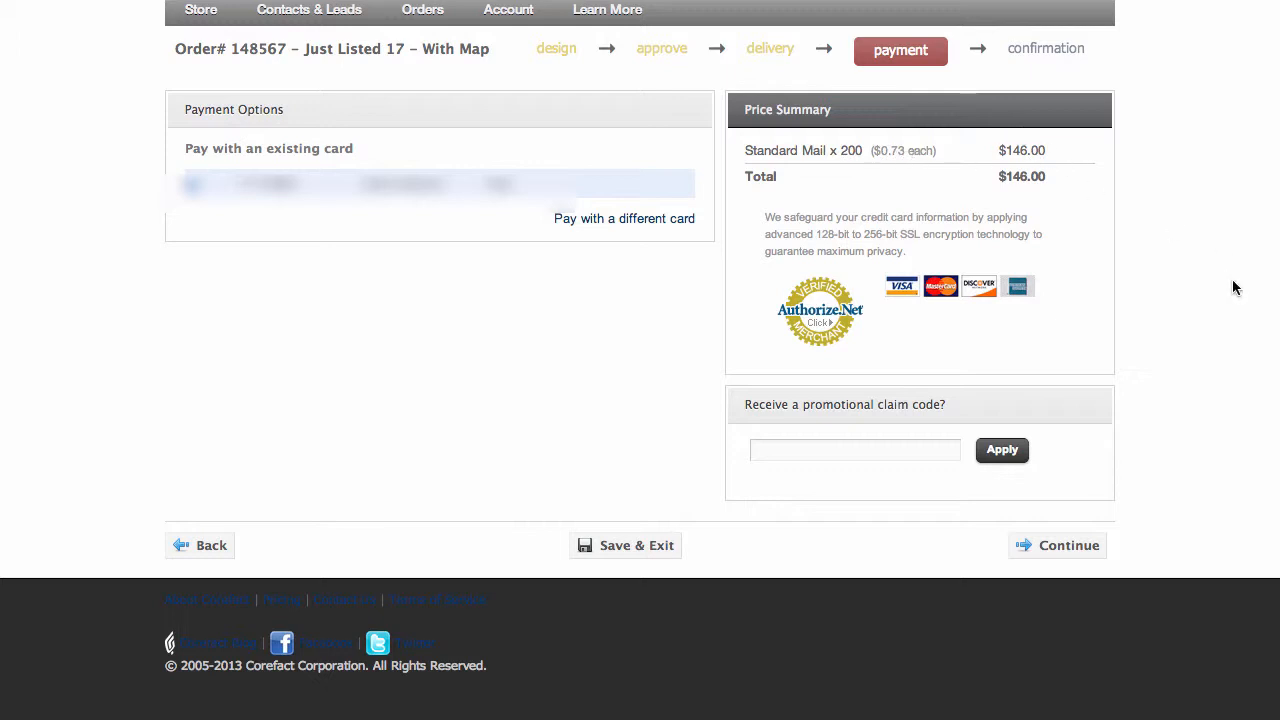
click(808, 451)
text(First10)
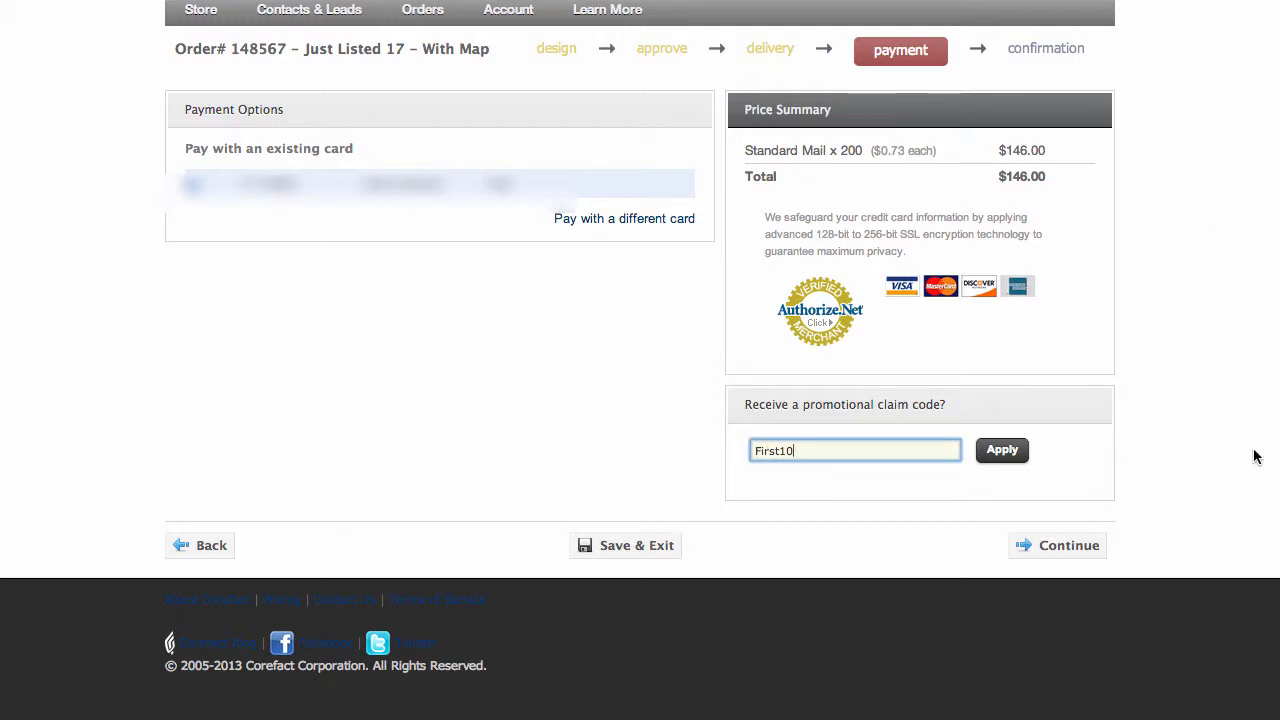
key(BackSpace)
key(BackSpace)
key(BackSpace)
key(BackSpace)
key(BackSpace)
key(BackSpace)
key(BackSpace)
Continue with the existing payment card and place the postcard order
click(1068, 549)
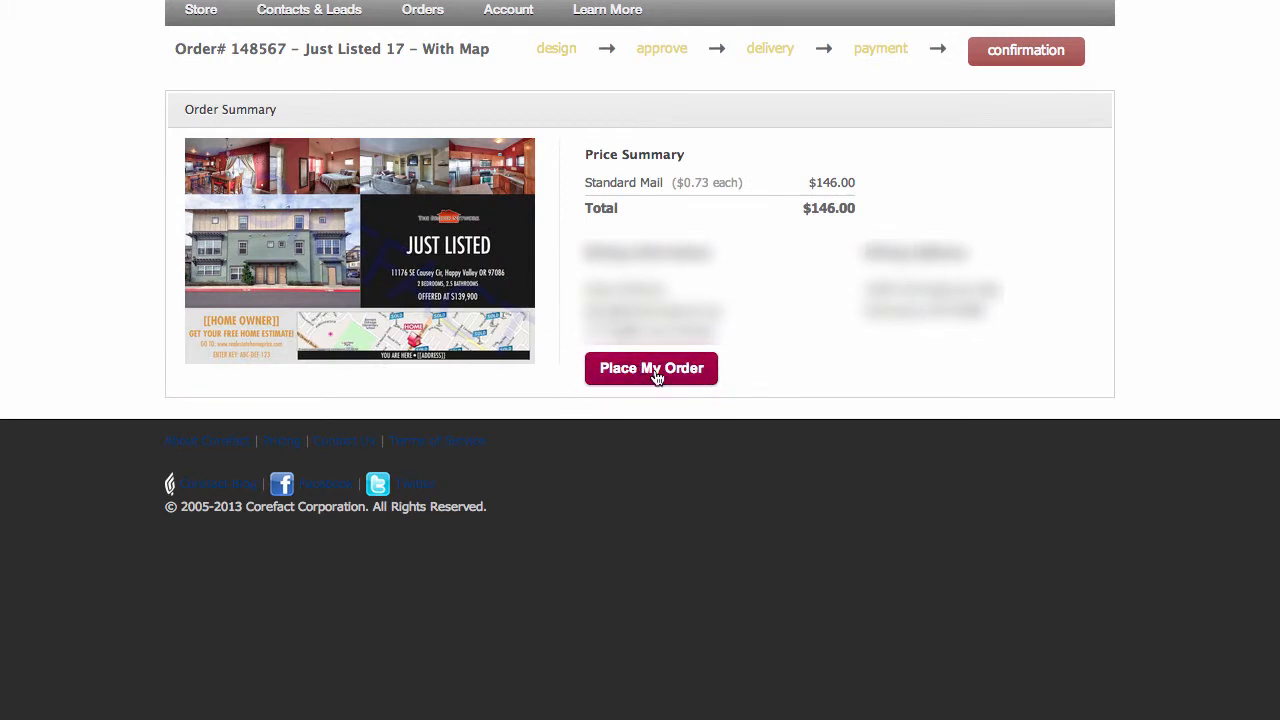
click(656, 372)
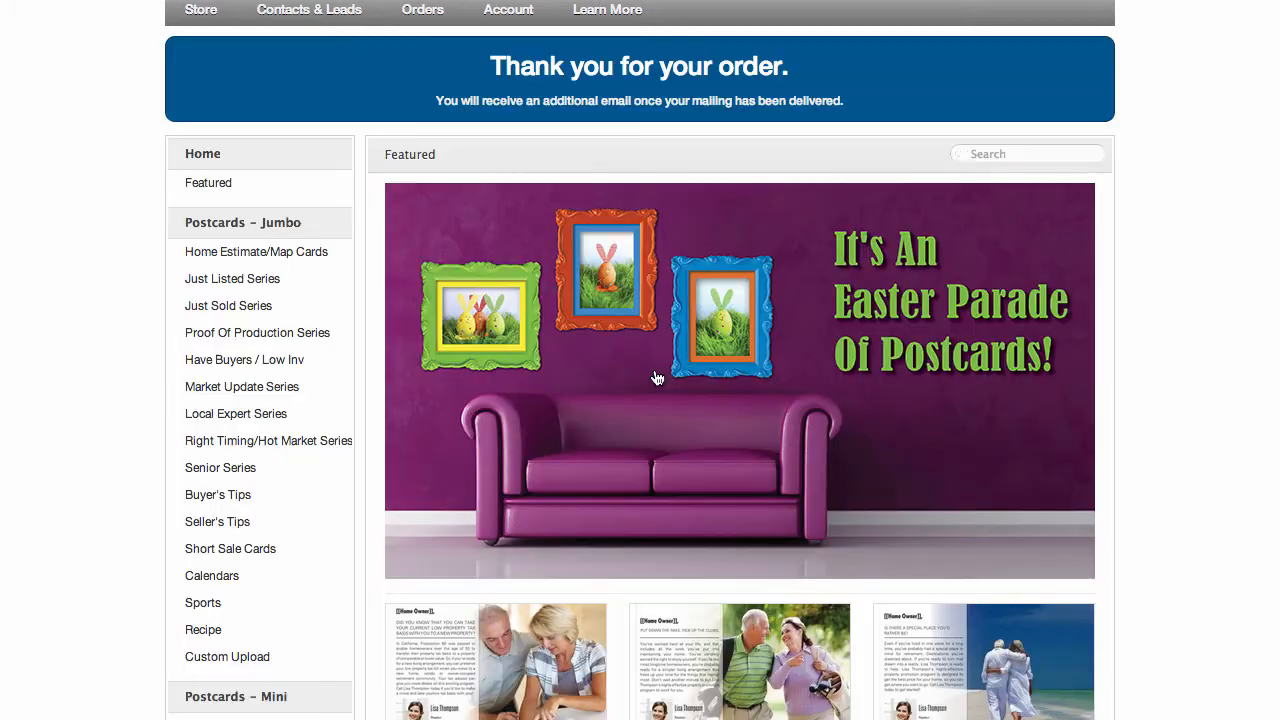